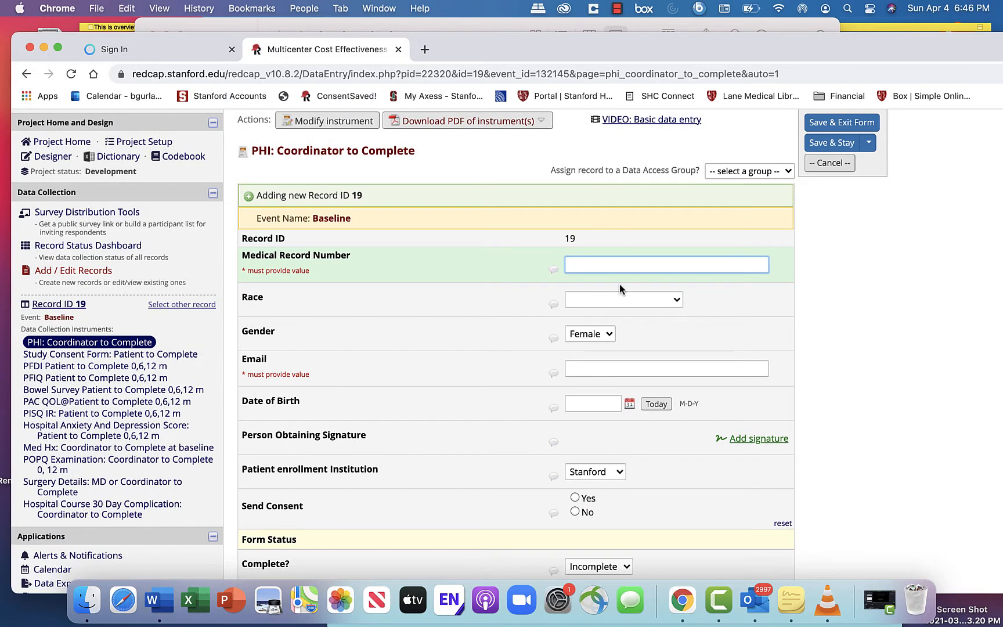
- Enter the patient's medical record number in the new Baseline record and set Race to Other
text(2222222)
click(494, 295)
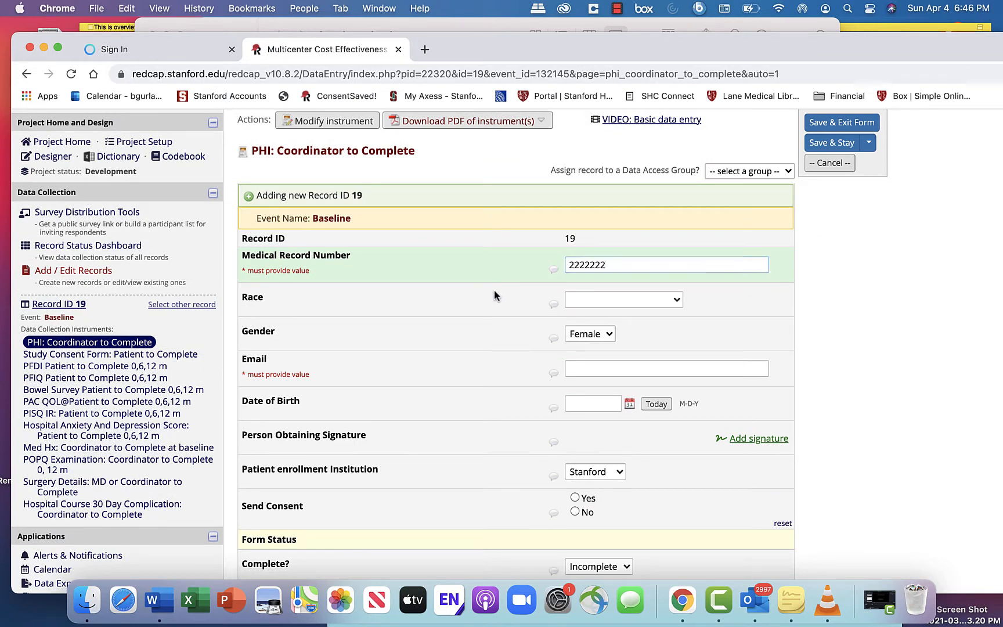
click(594, 300)
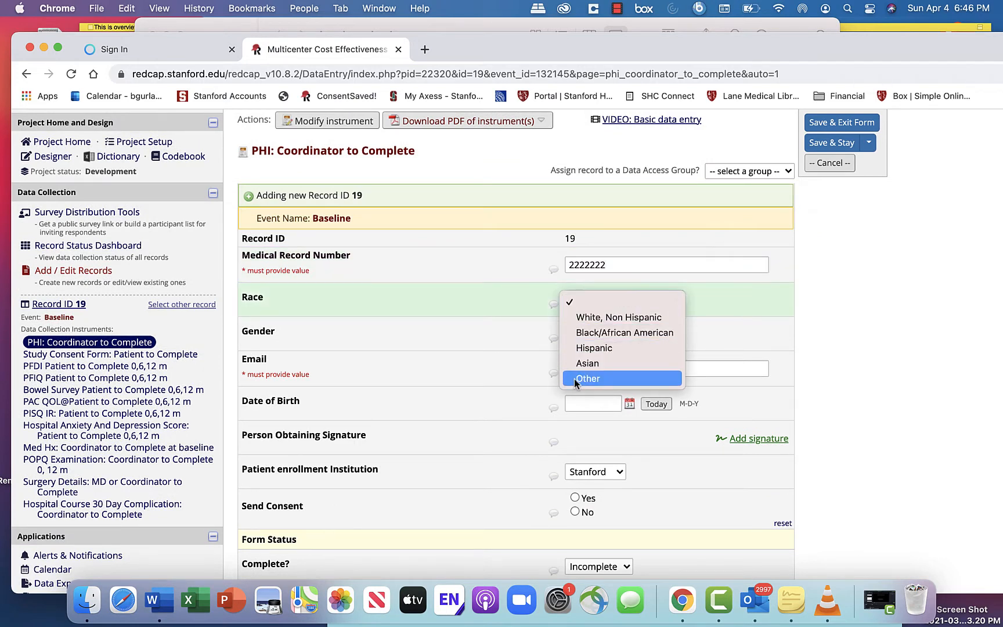
click(575, 378)
- Fill in the patient's email and date of birth on the PHI form using the suggested entries
click(584, 369)
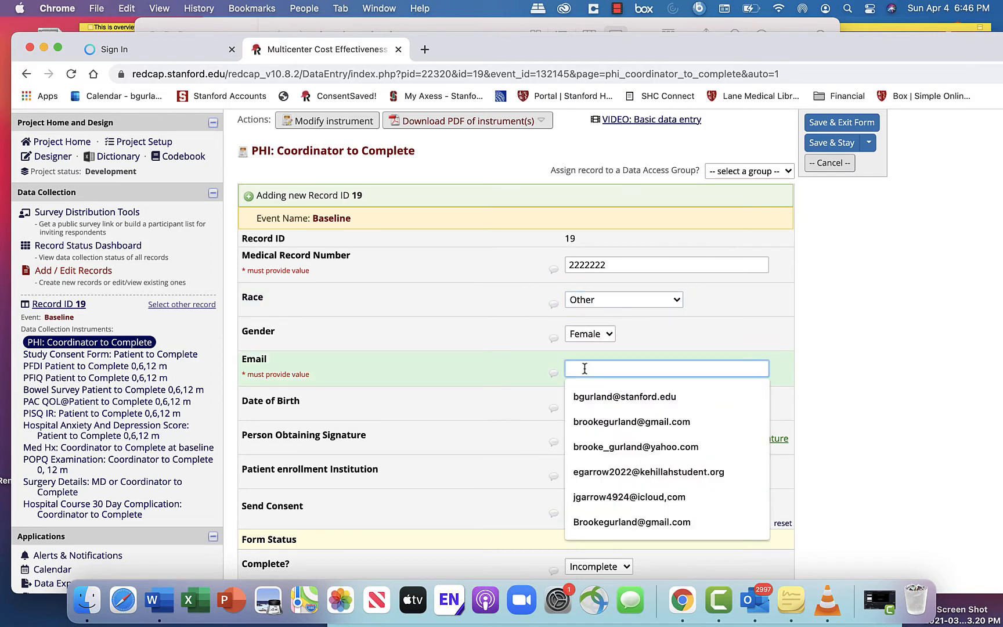
click(582, 396)
click(582, 402)
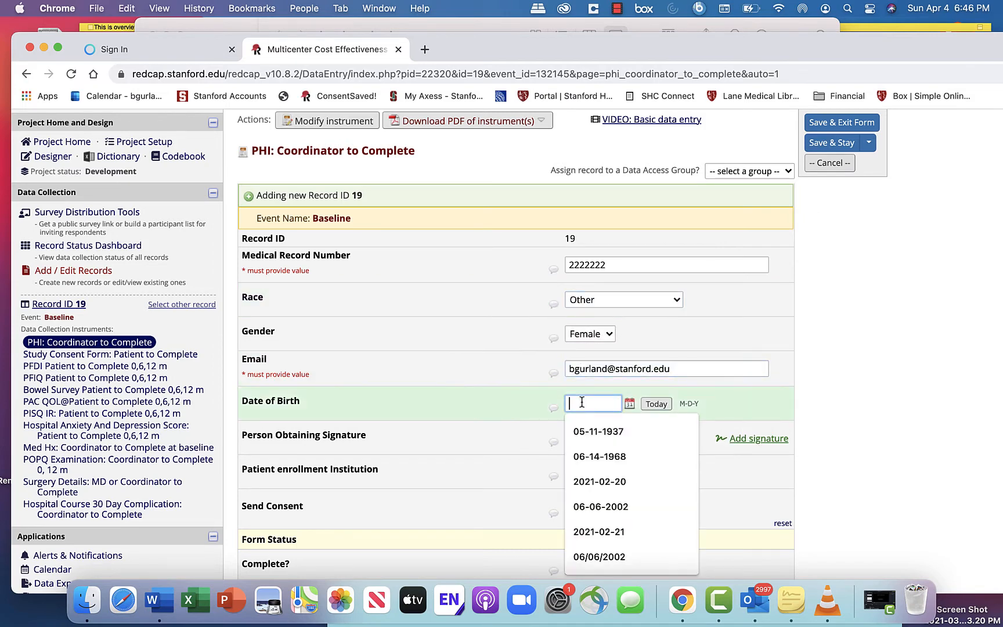
click(584, 434)
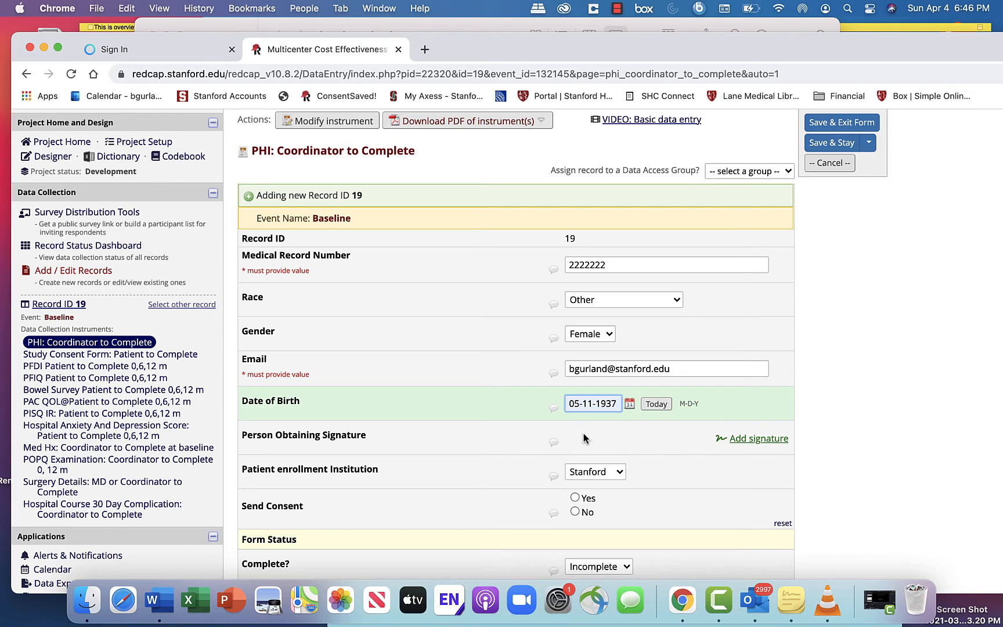
- Draw and save a freehand signature for the Person Obtaining Signature field
scroll(583, 437, down, 3)
click(754, 351)
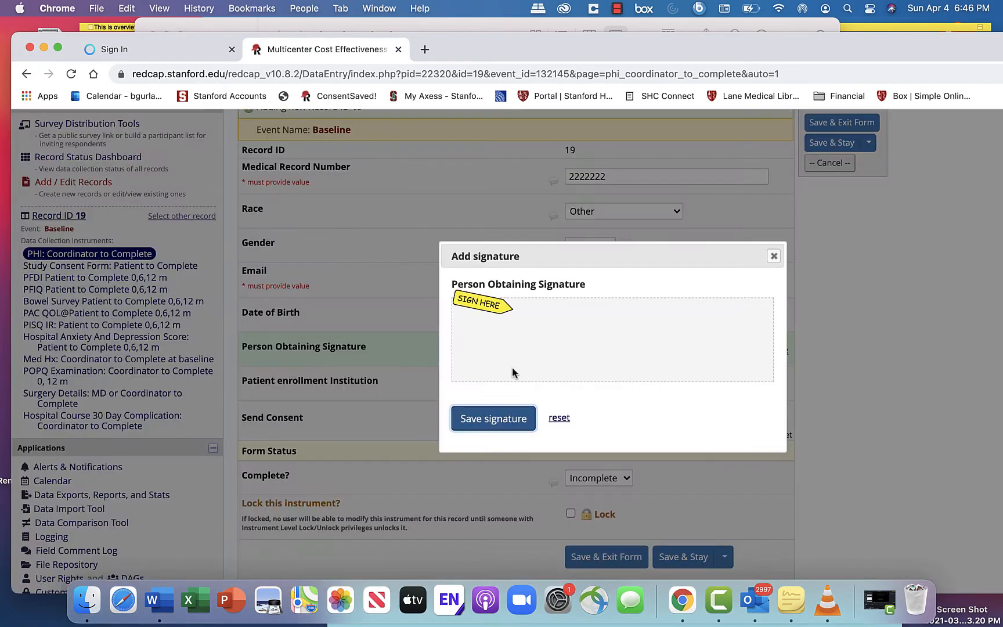
drag(512, 372, 633, 317)
click(494, 417)
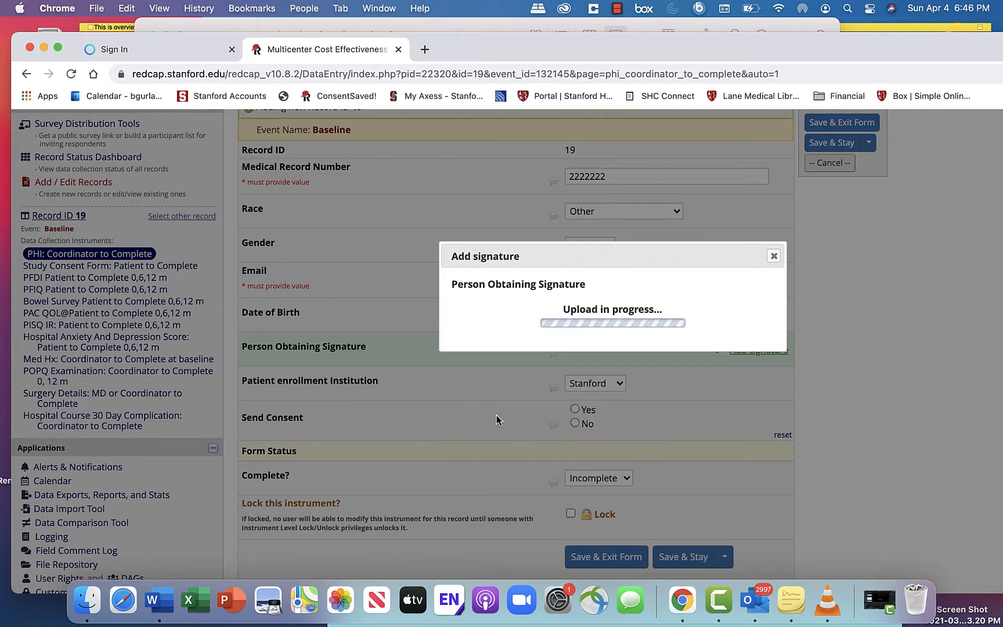
- Assign the record to the Stanford Data Access Group
scroll(497, 415, down, 4)
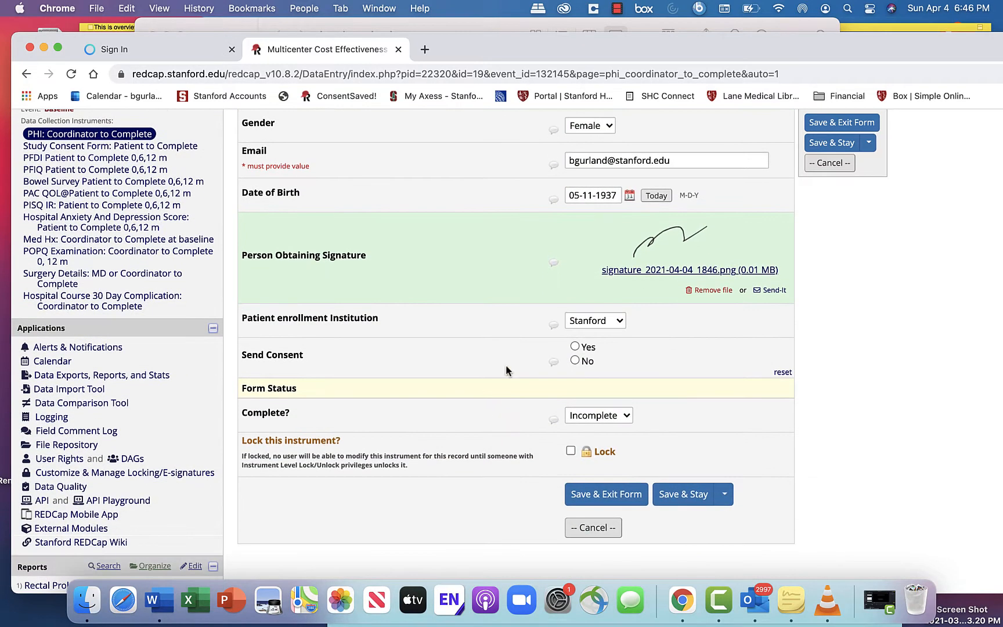
scroll(512, 357, up, 5)
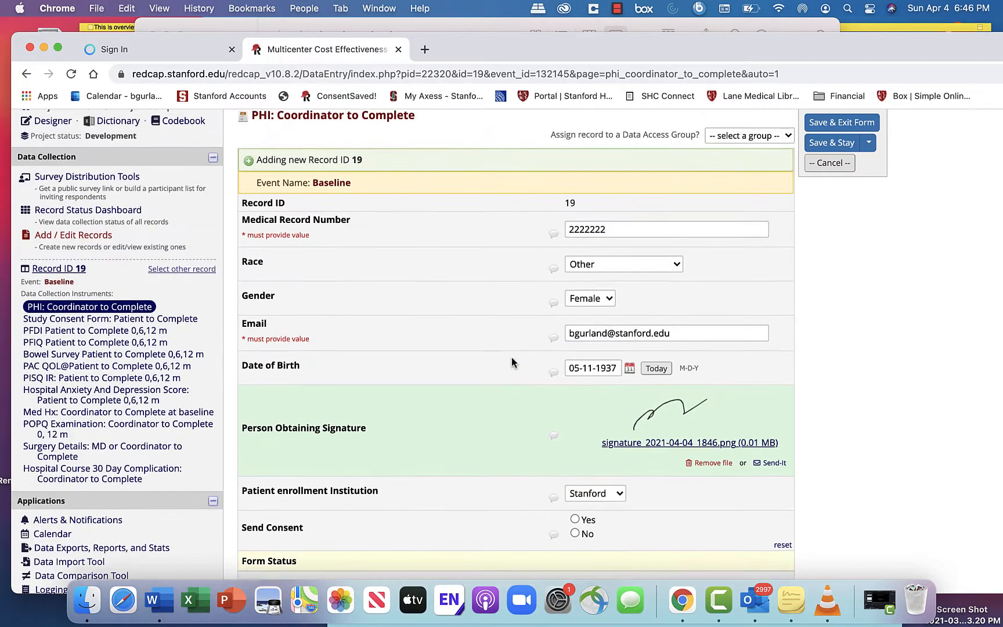
click(726, 212)
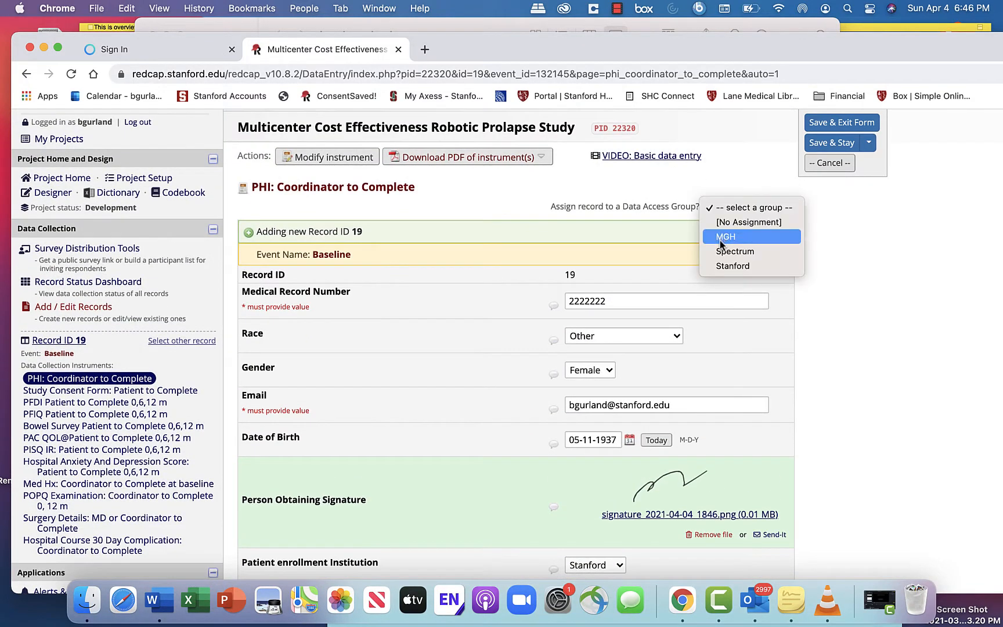
click(720, 267)
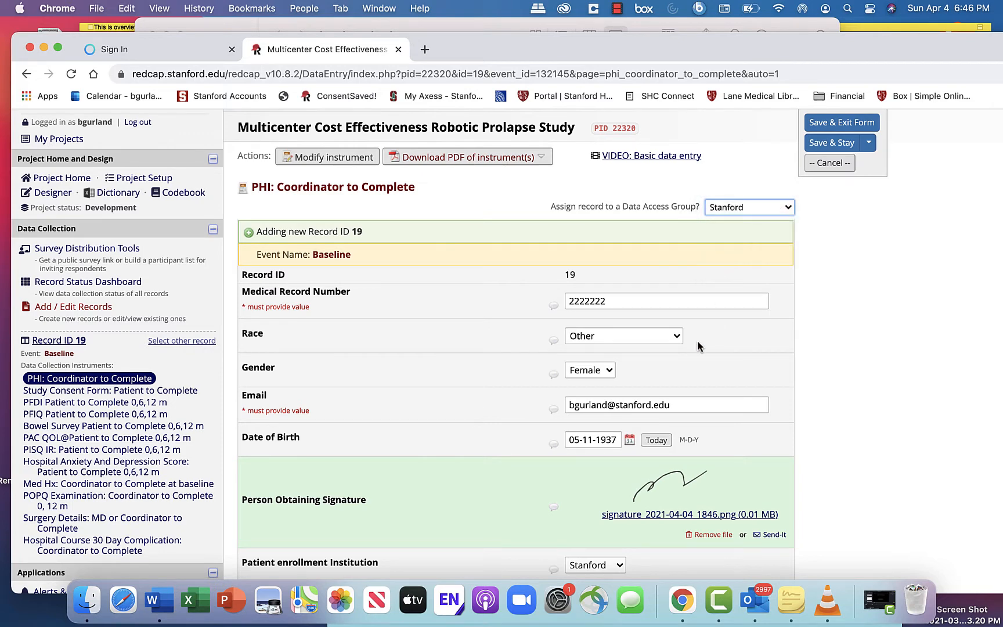
- Set Send Consent to Yes for the patient on the PHI form
scroll(698, 340, down, 4)
scroll(699, 343, down, 3)
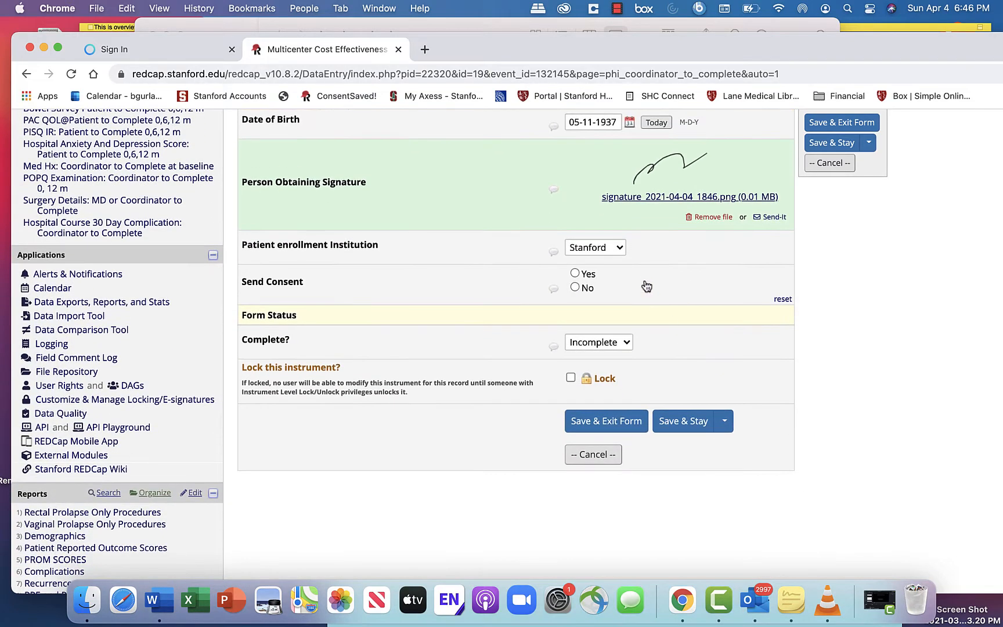
scroll(567, 279, up, 1)
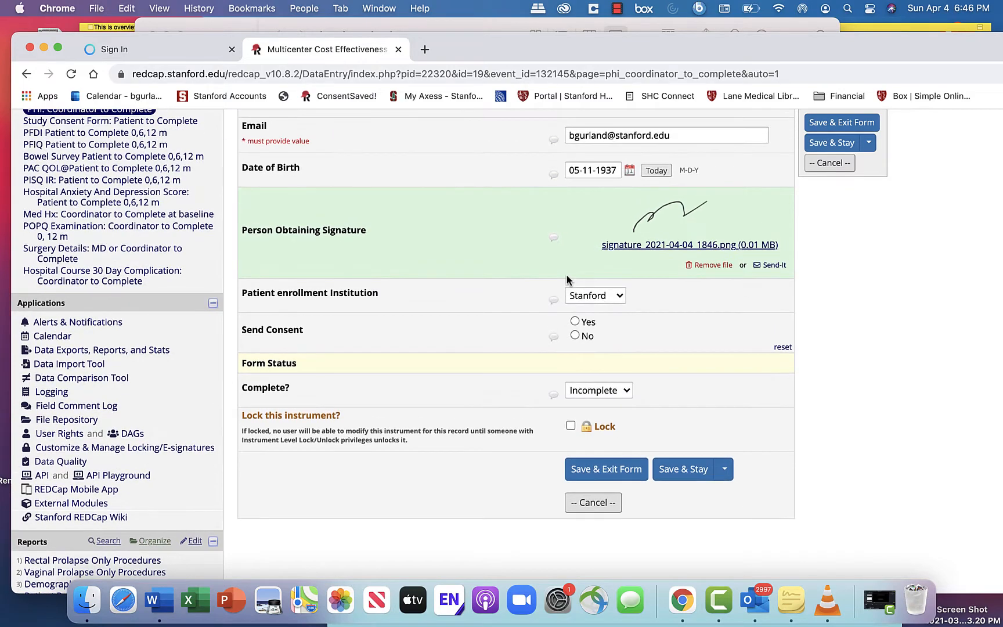
click(574, 322)
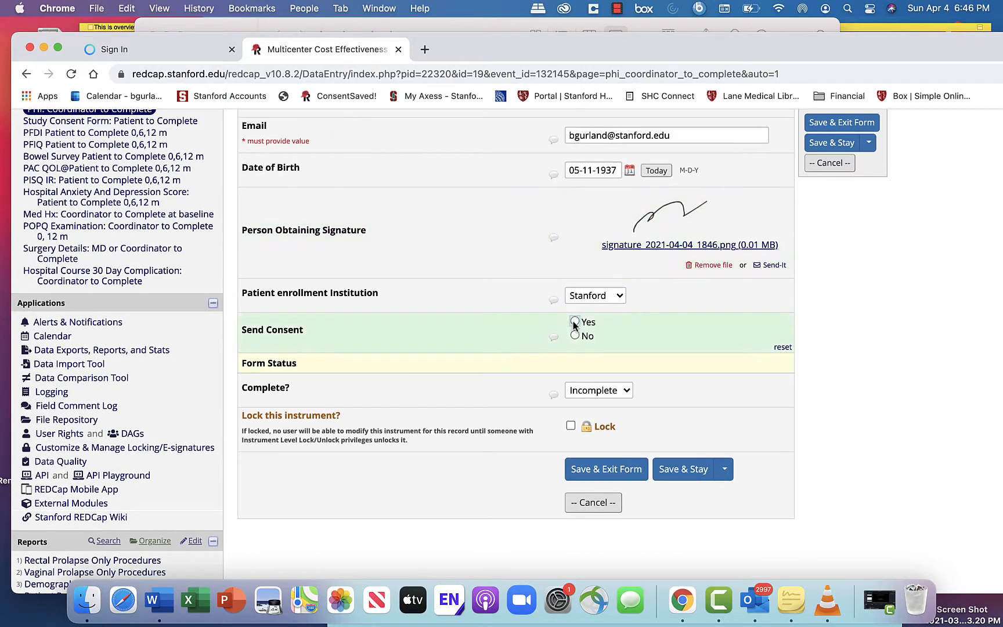
- Set the PHI form's status to Complete, then save and exit the form
scroll(574, 325, up, 5)
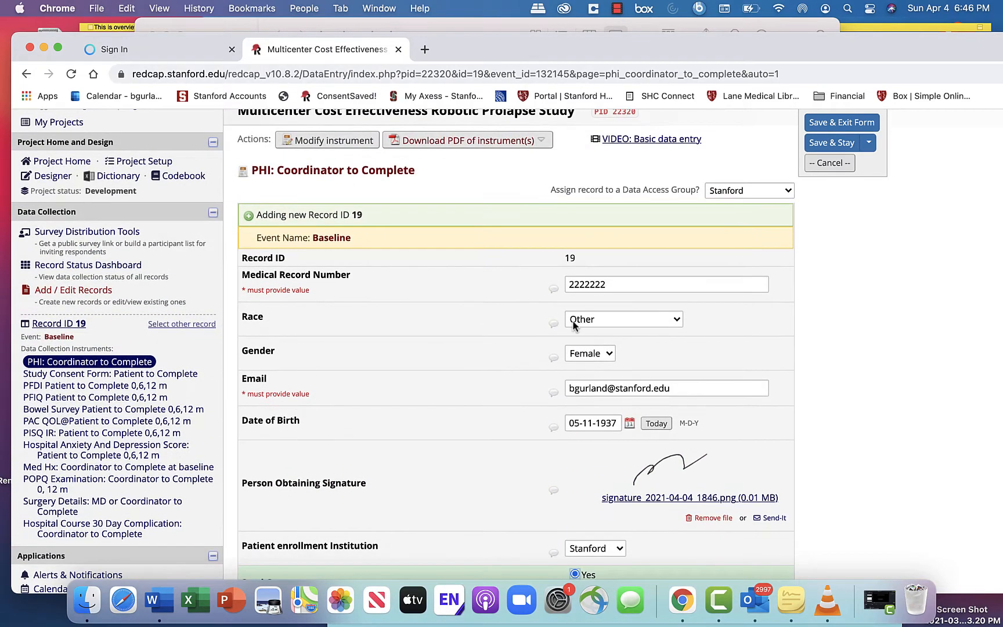
scroll(573, 326, down, 4)
scroll(574, 326, down, 5)
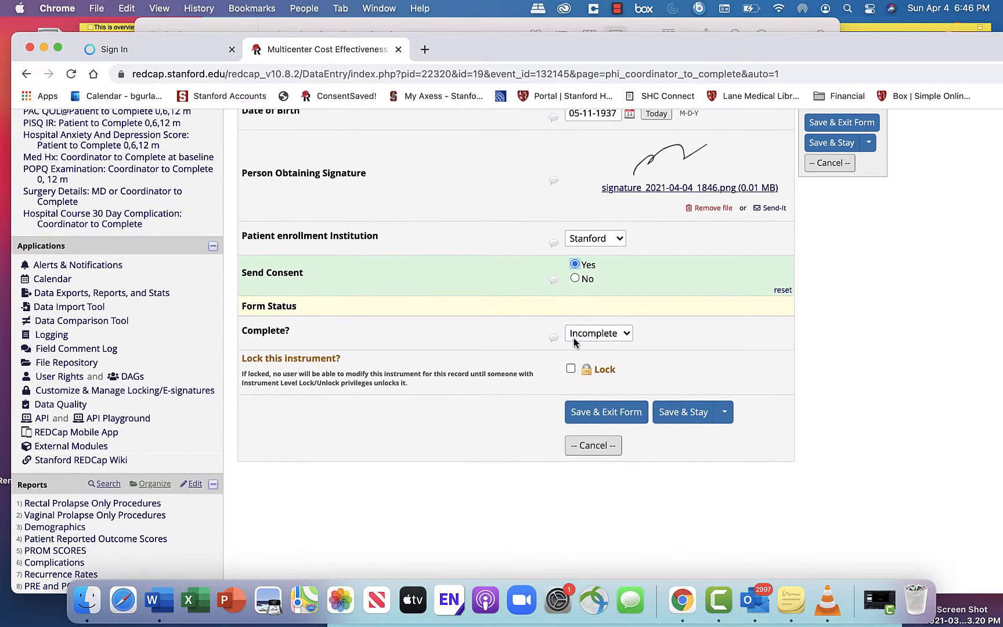
click(573, 341)
click(592, 364)
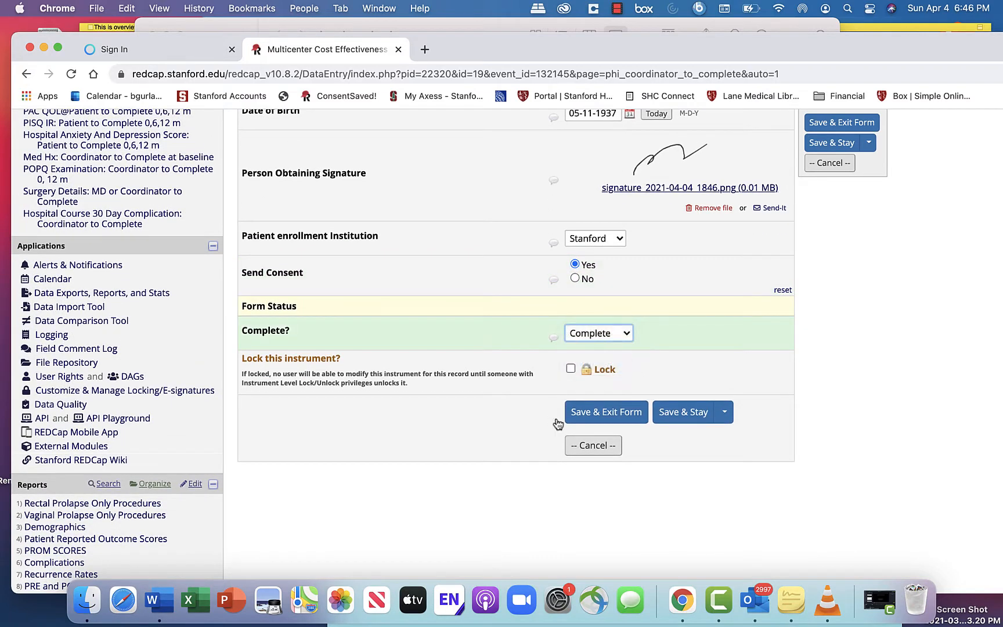
click(593, 412)
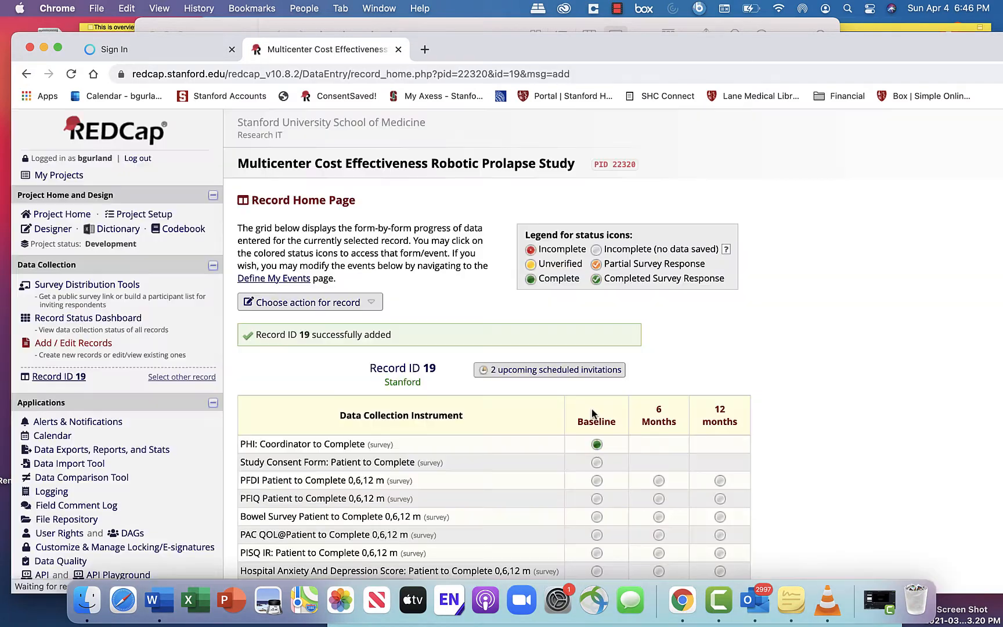
- Open the "Quality of life after prolapse surgery" invitation in Outlook and follow its Prolapse Study Consent Form link
scroll(592, 413, down, 5)
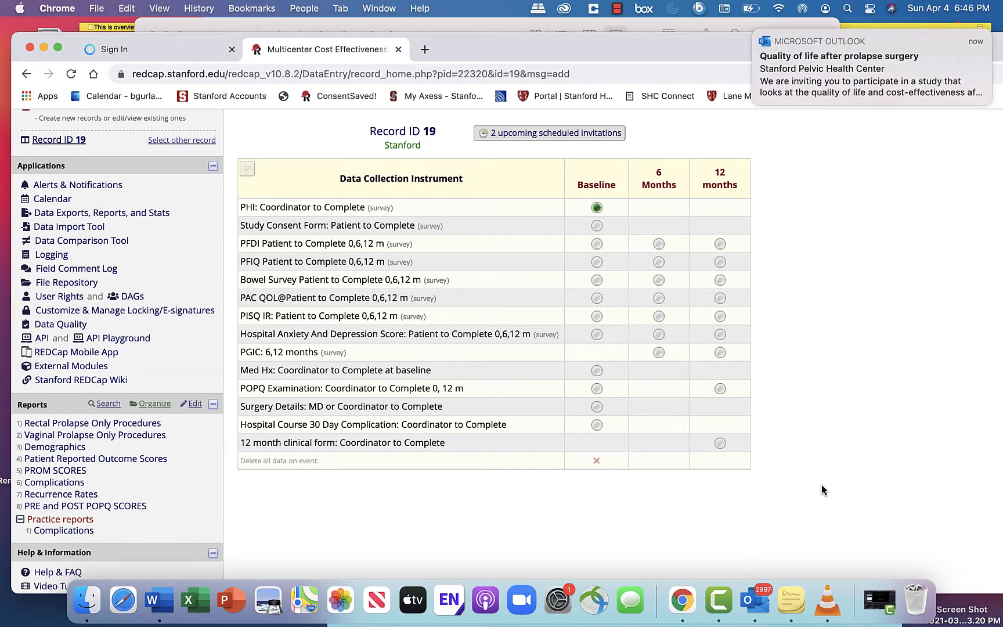
click(869, 94)
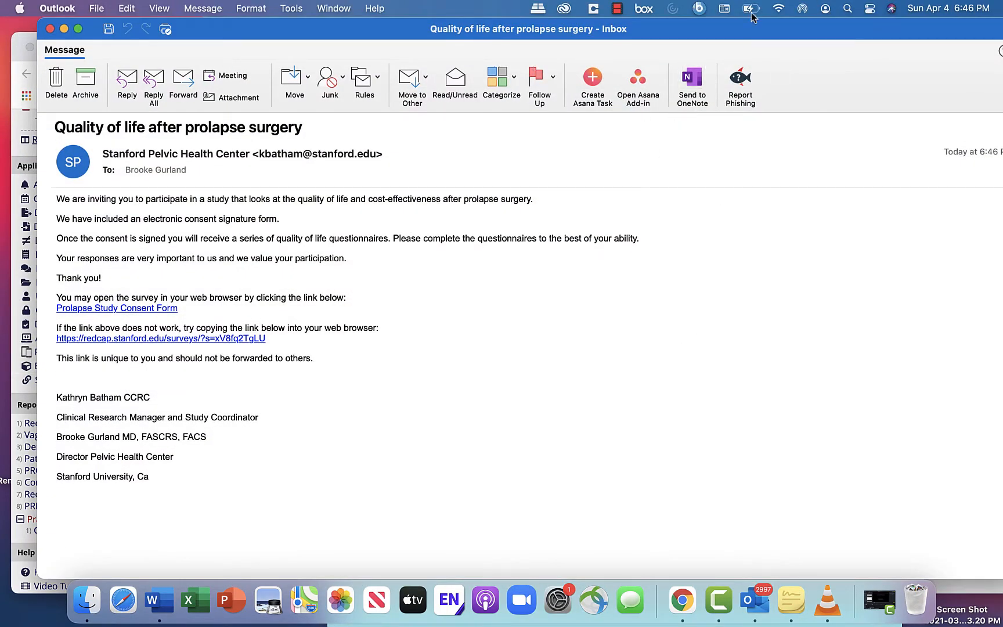
drag(741, 27, 732, 31)
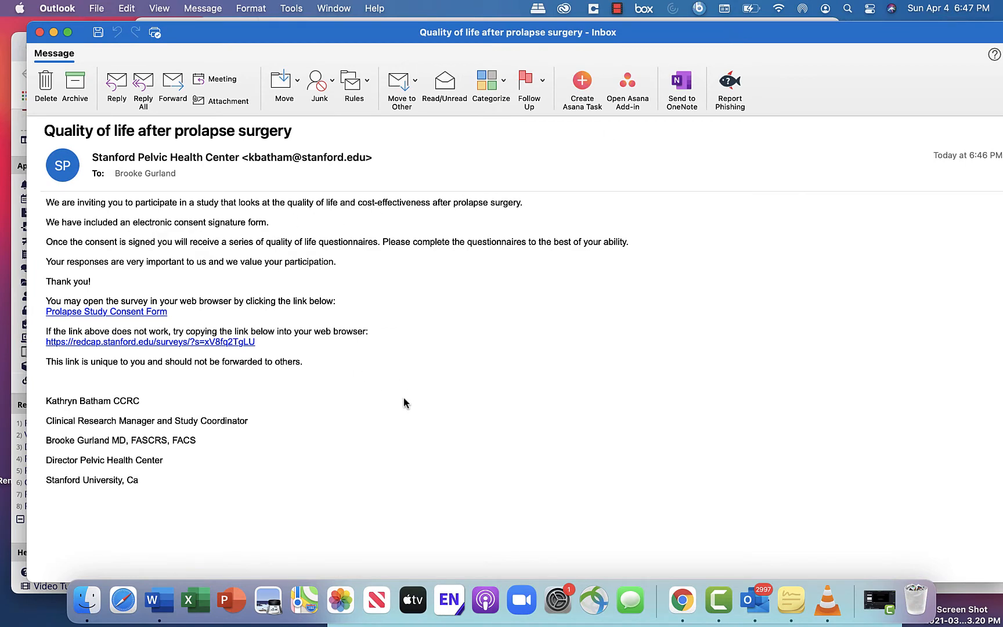
click(126, 312)
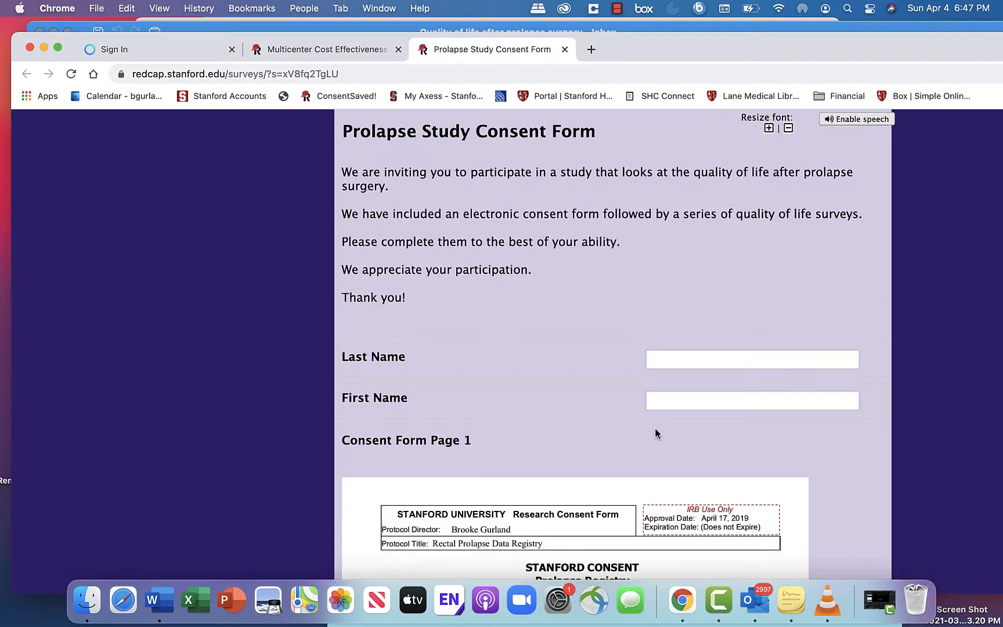
- Fill in the participant's last name and first name on the Prolapse Study Consent Form
click(703, 360)
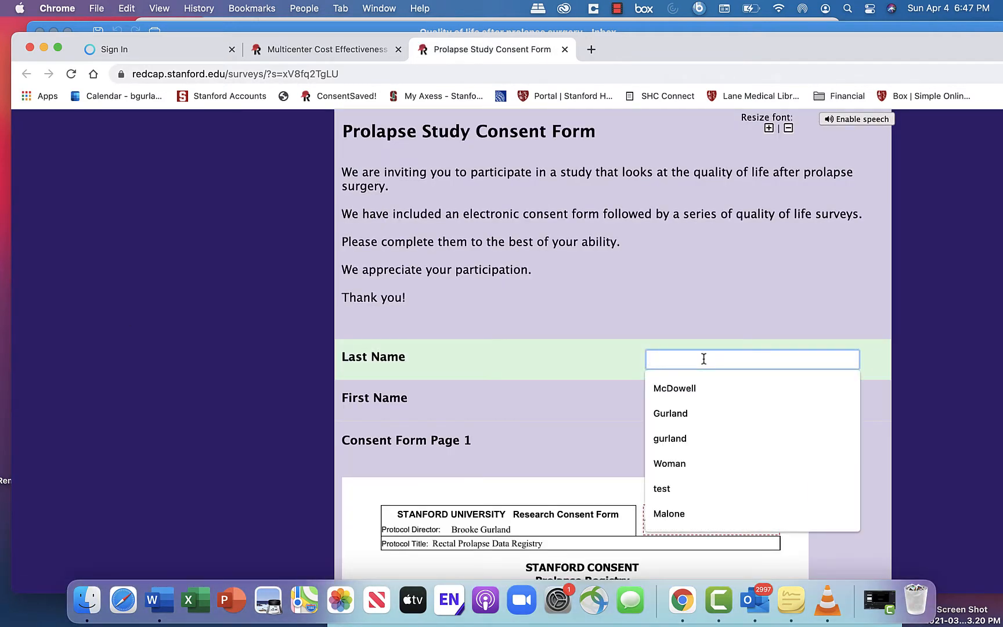
click(671, 462)
click(664, 400)
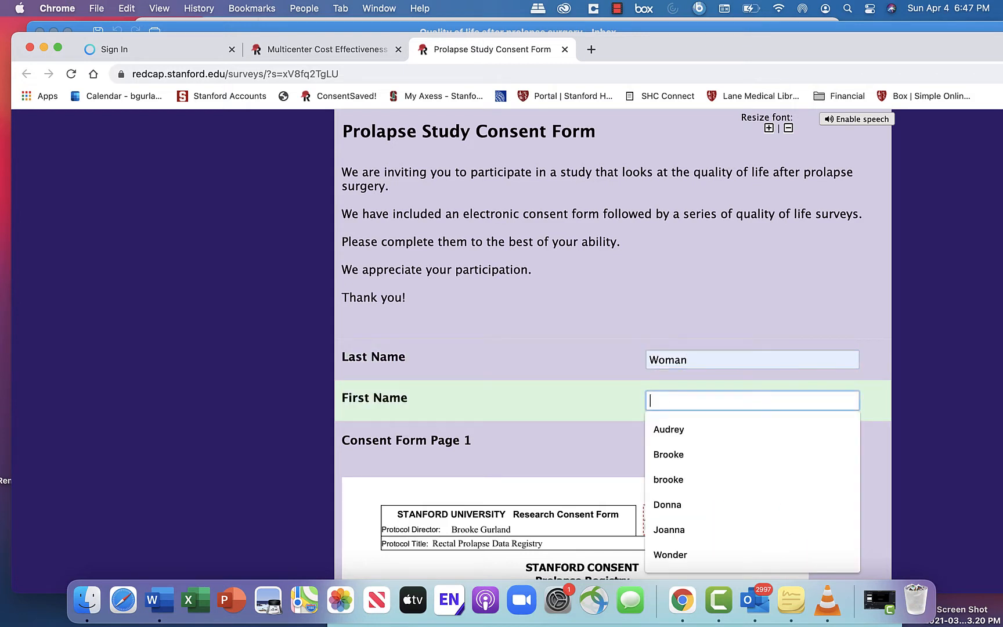
text(Woman)
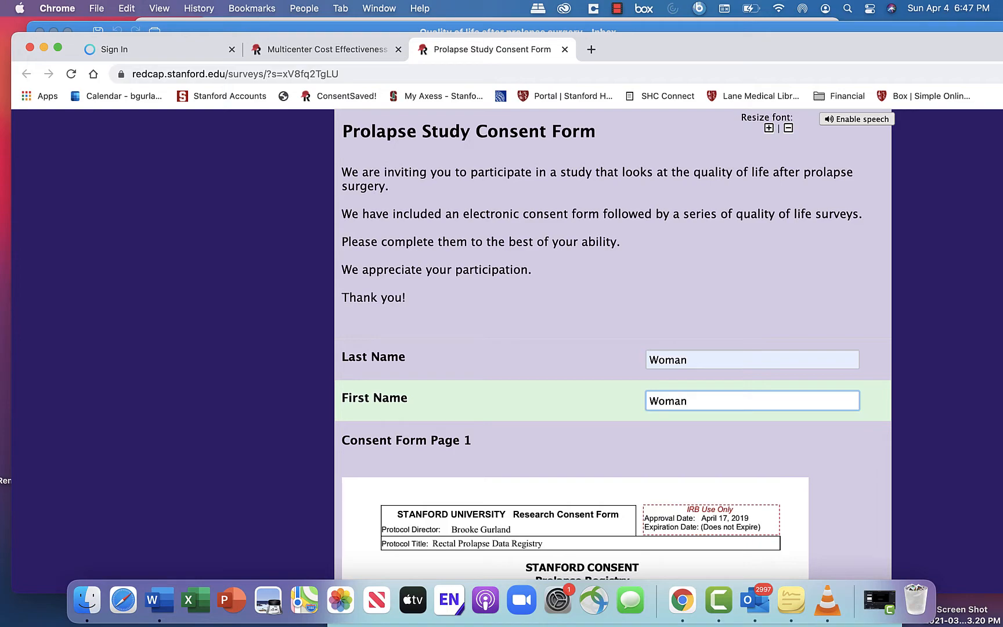
key(BackSpace)
key(BackSpace)
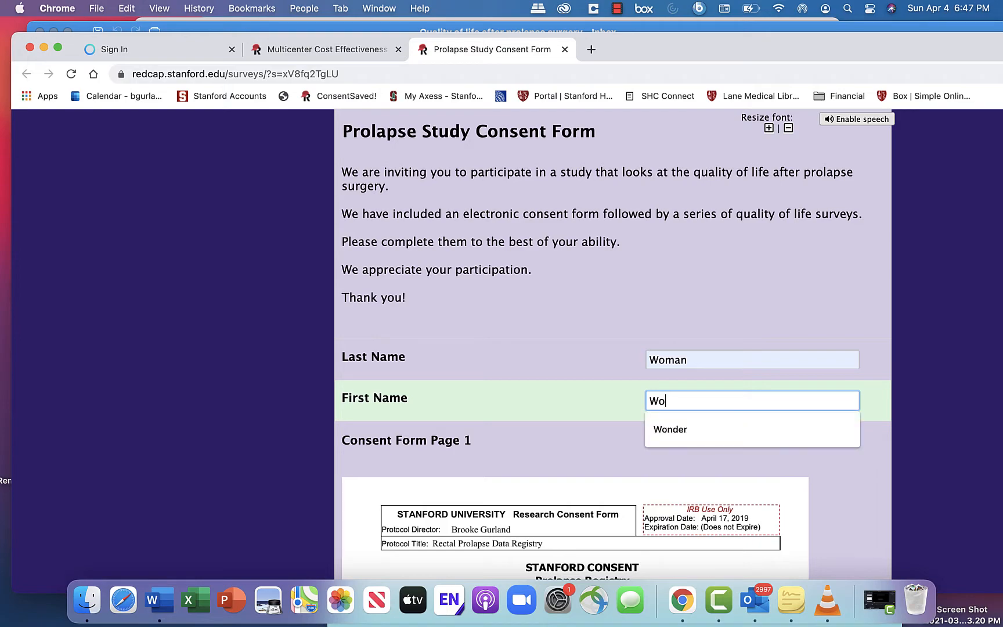
click(656, 436)
- Set the date of consent below consent page 4 to today, and draw and save the participant's signature there
scroll(674, 488, down, 5)
scroll(698, 530, down, 20)
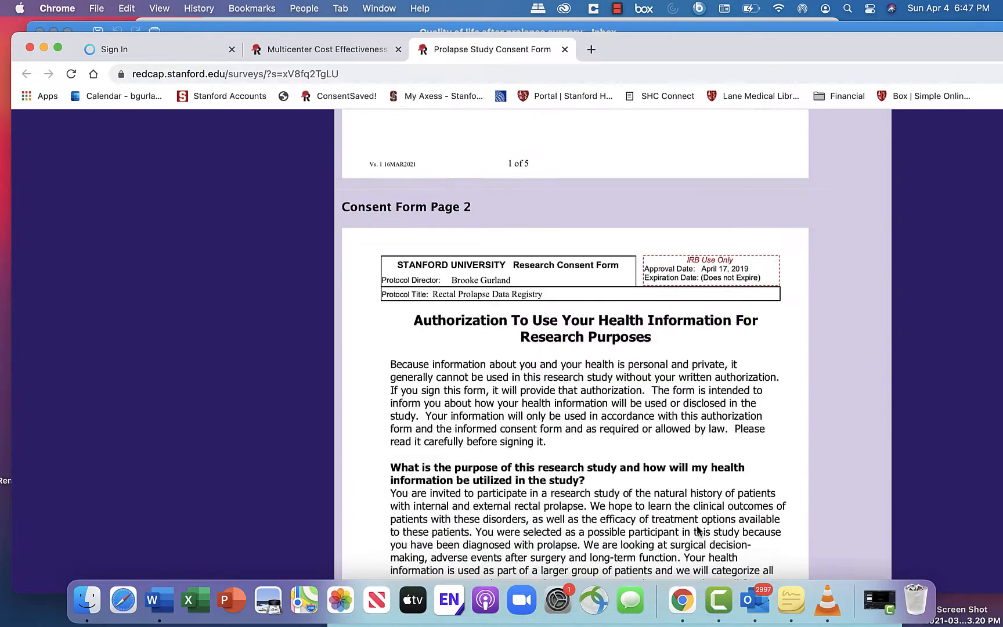
scroll(698, 530, down, 15)
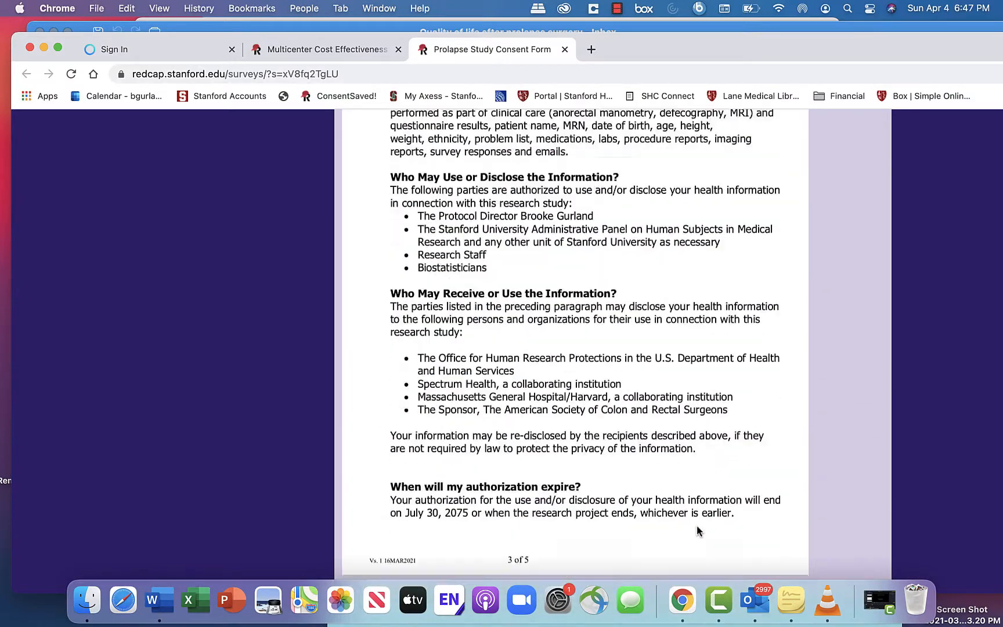
scroll(696, 531, down, 8)
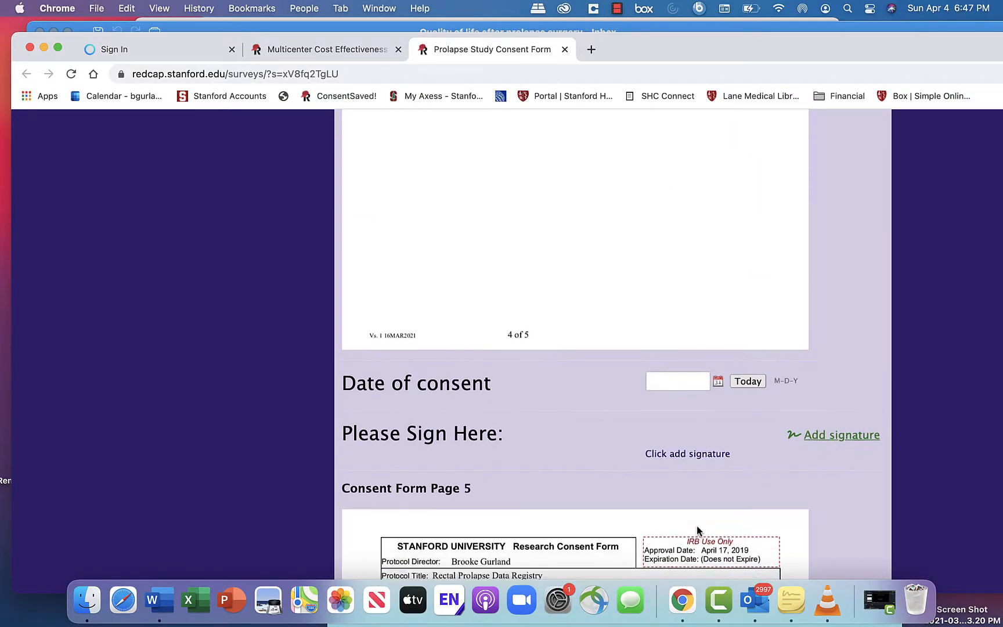
click(747, 344)
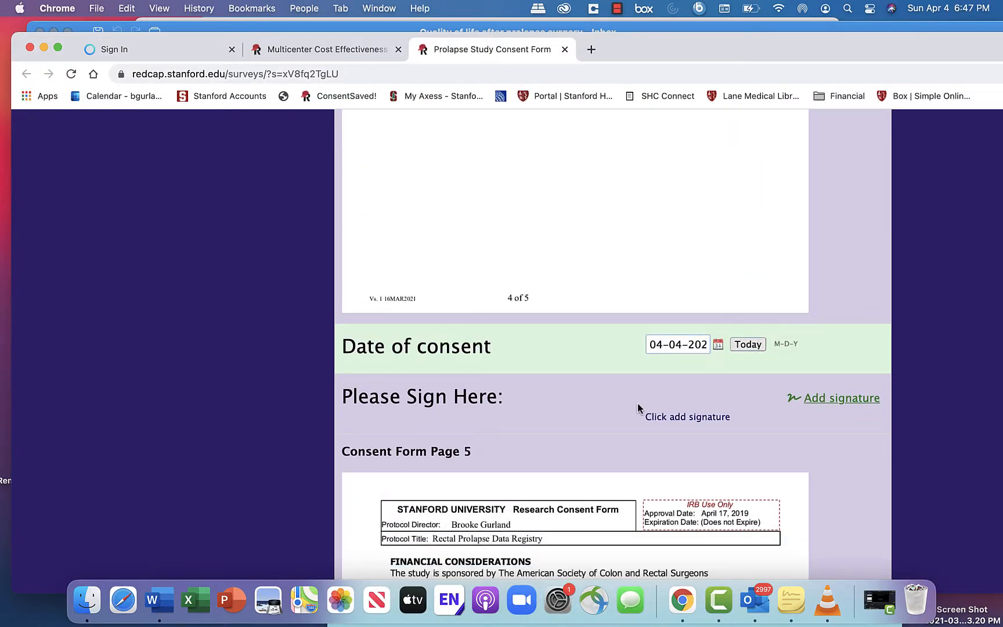
click(790, 400)
drag(635, 365, 696, 356)
click(504, 427)
- Date the consent below page 5 with today's date, and draw and save the participant's signature there
scroll(522, 433, down, 12)
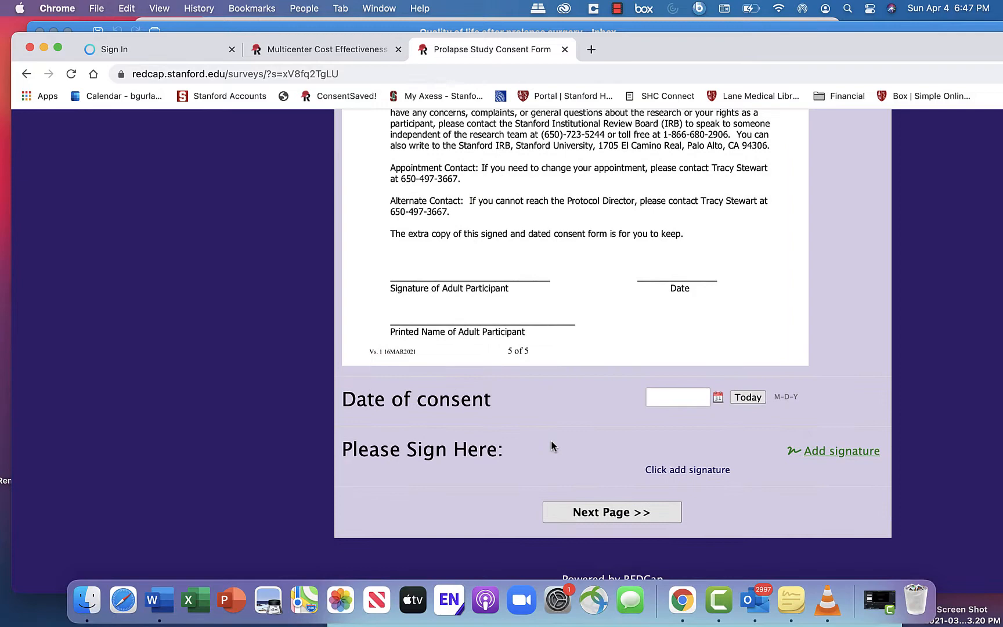
click(747, 399)
click(828, 451)
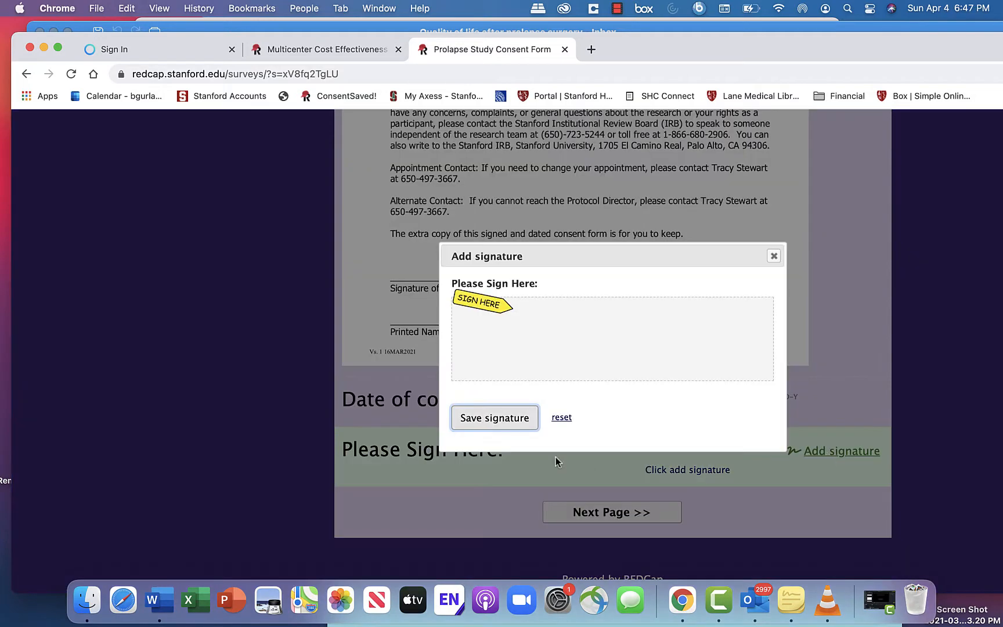
mouse_move(512, 334)
mouse_down()
mouse_move(554, 335)
mouse_move(625, 299)
mouse_move(702, 339)
mouse_up()
click(493, 418)
- Advance the signed consent form to its read-only review page and go to the certification statement
scroll(627, 402, down, 2)
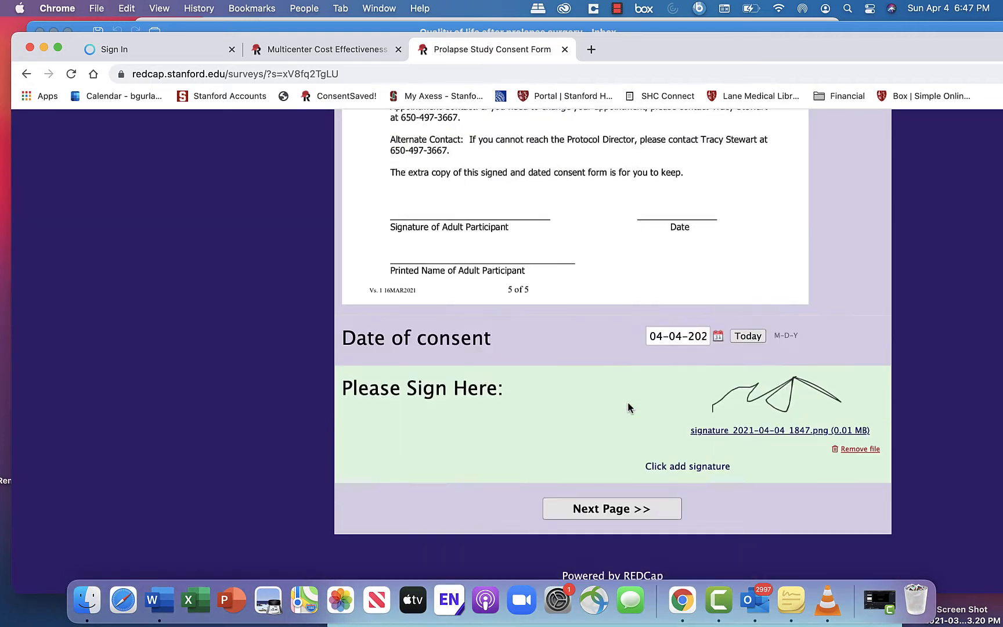
click(592, 510)
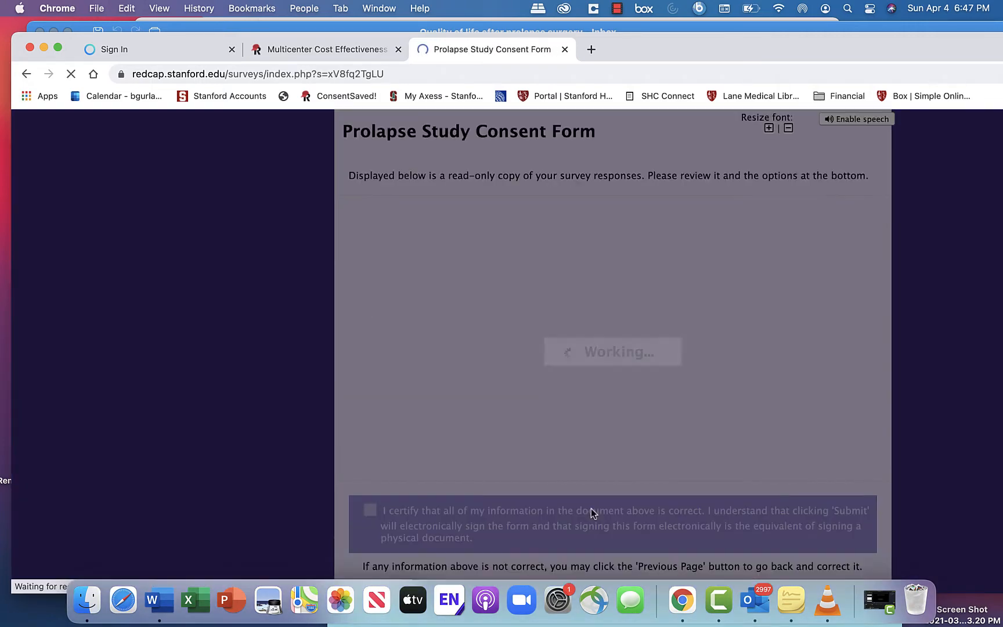
scroll(406, 471, down, 3)
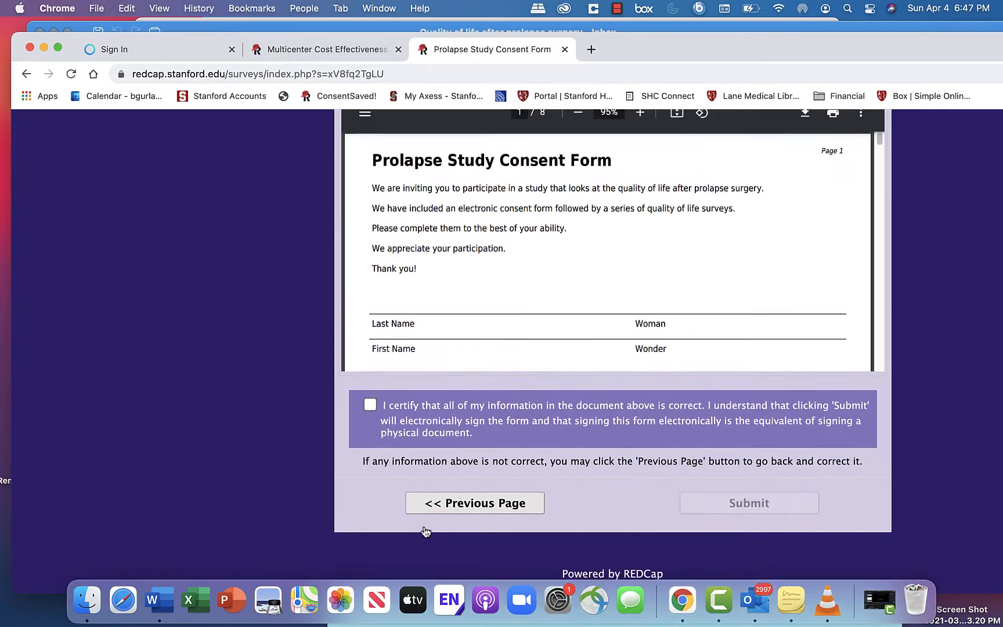
- Certify that all information in the signed consent document is correct and submit the consent form
click(370, 408)
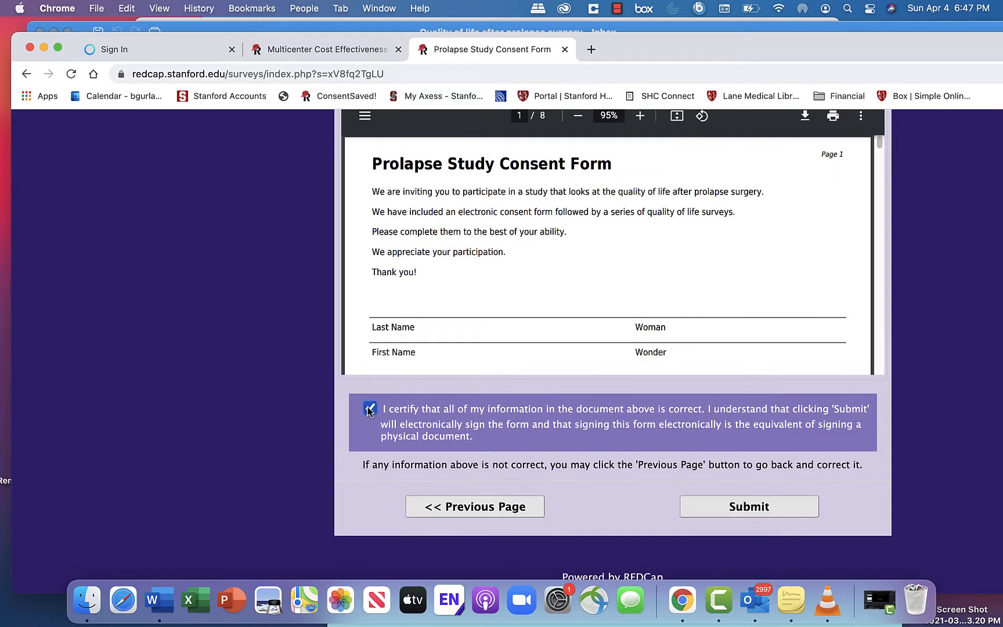
click(720, 507)
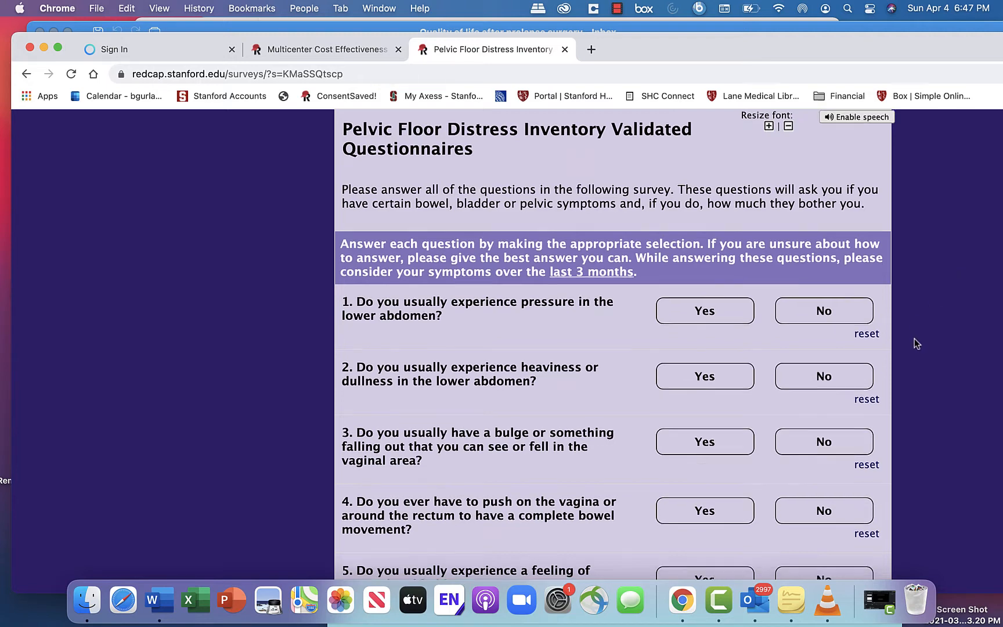
- Answer Pelvic Floor Distress Inventory questions 1 to 3: No to pressure, Yes with Somewhat bothered for heaviness, and No to a bulge
scroll(914, 340, down, 2)
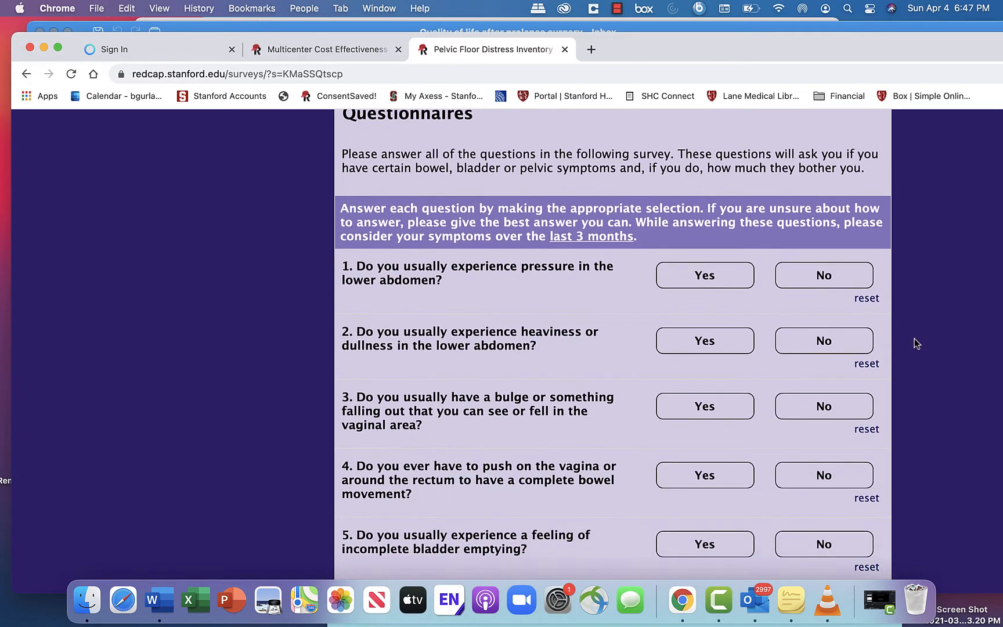
click(834, 283)
click(714, 343)
click(769, 436)
click(793, 254)
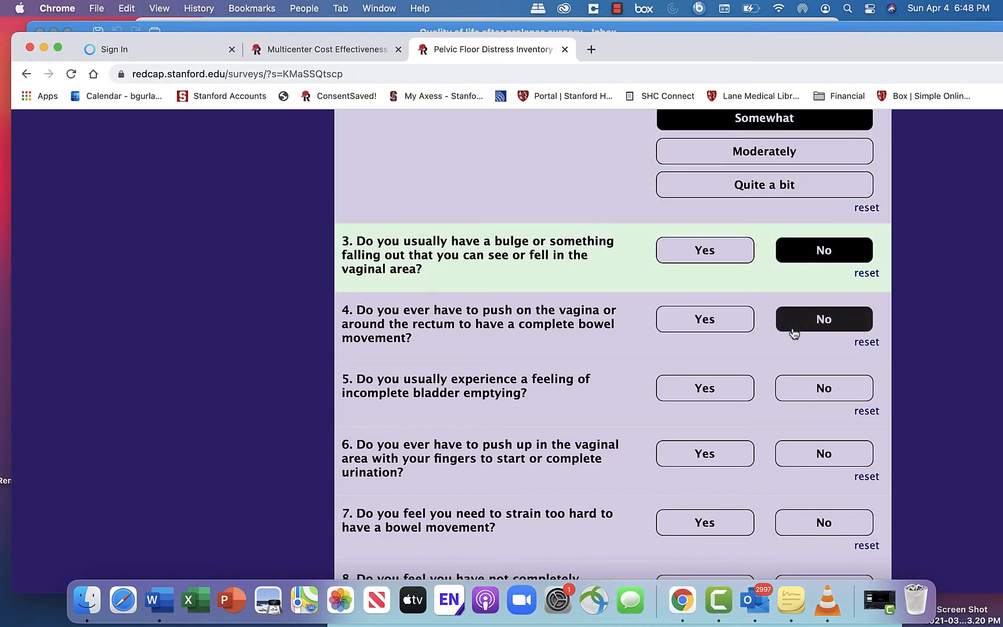
- Answer No to questions 4 through 11 of the Pelvic Floor Distress Inventory
click(792, 326)
click(789, 391)
click(784, 456)
click(782, 525)
scroll(783, 517, down, 5)
click(797, 403)
- Answer Yes with Not at all bothered for question 12 on painful stool, and No to questions 13 to 15
click(800, 473)
click(705, 476)
click(720, 542)
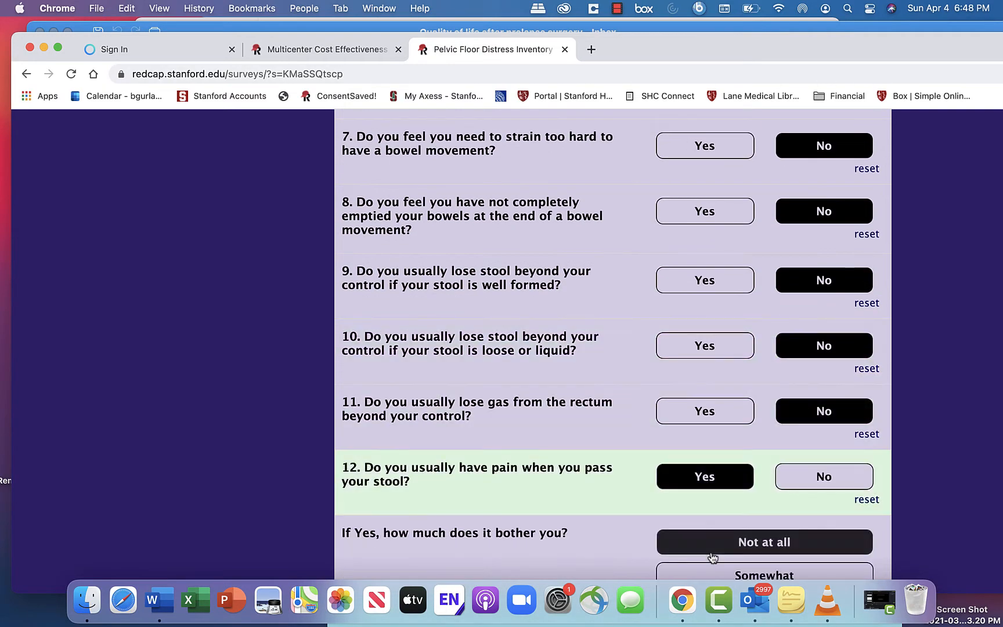
scroll(755, 465, down, 6)
click(828, 329)
click(822, 394)
click(822, 465)
- Answer Yes with Somewhat bothered for question 16 on urgency leakage, No to all remaining questions, and submit the distress inventory
scroll(821, 406, down, 5)
click(704, 238)
click(764, 355)
click(824, 487)
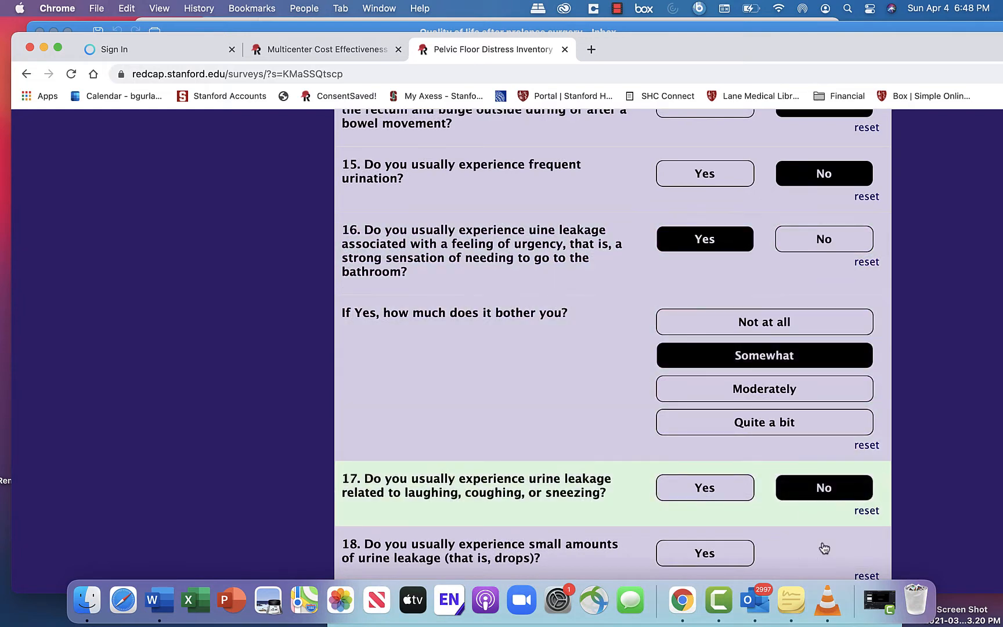
click(824, 553)
scroll(823, 522, down, 5)
click(823, 401)
click(823, 466)
click(616, 534)
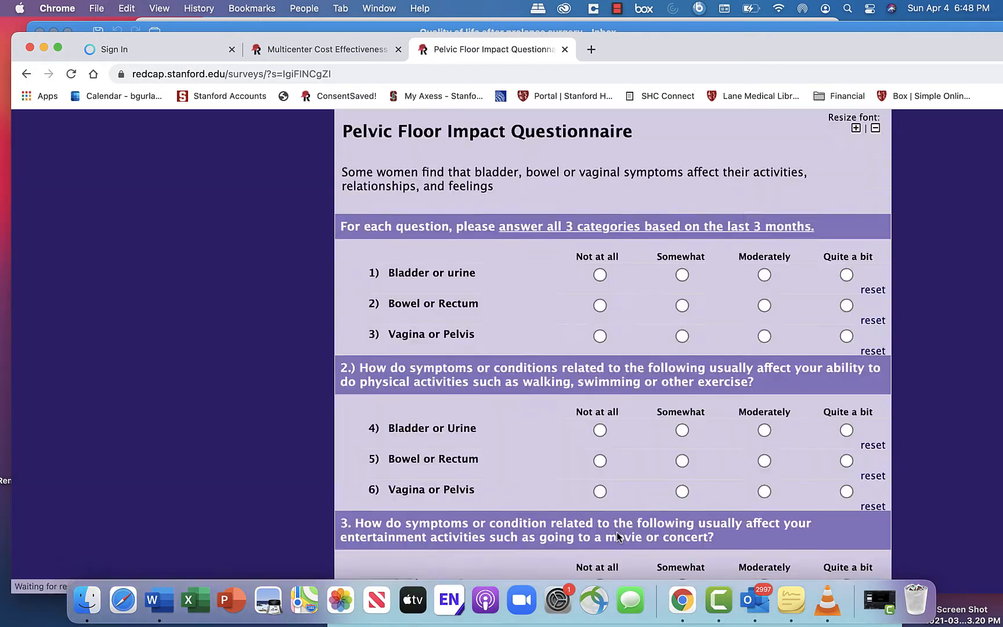
- Answer items 1 to 9 of the Pelvic Floor Impact Questionnaire: Somewhat for bladder and bowel, Not at all for vagina or pelvis
scroll(679, 349, down, 3)
click(682, 169)
click(682, 199)
click(600, 230)
click(682, 323)
click(682, 354)
click(601, 385)
click(681, 479)
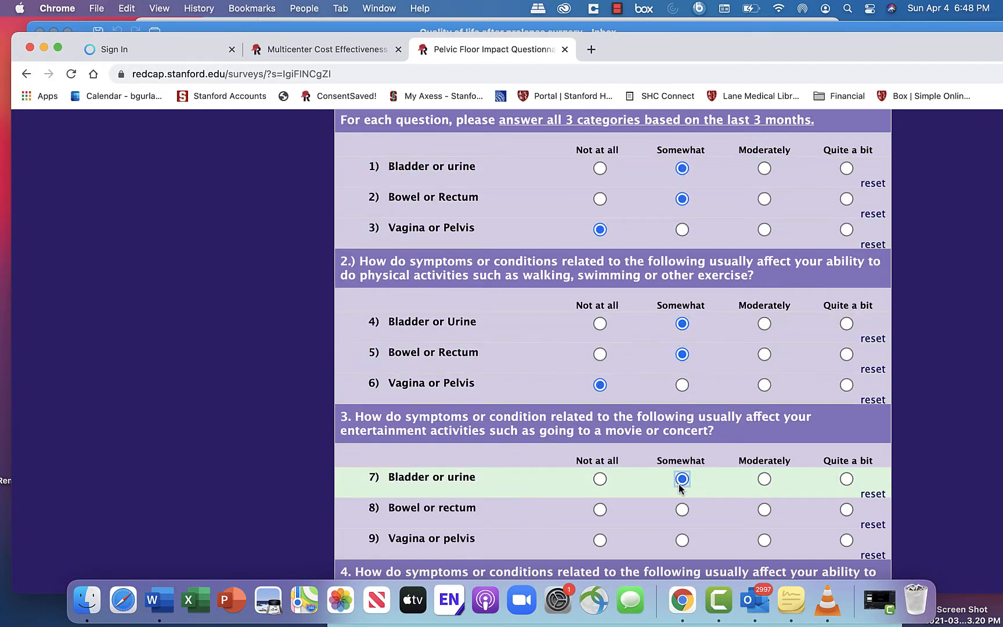
click(682, 509)
click(600, 539)
- Answer items 10 to 15 on travel and social activities: Somewhat for bladder and vagina, Not at all for bowel
scroll(600, 522, down, 5)
click(682, 253)
click(600, 283)
click(682, 314)
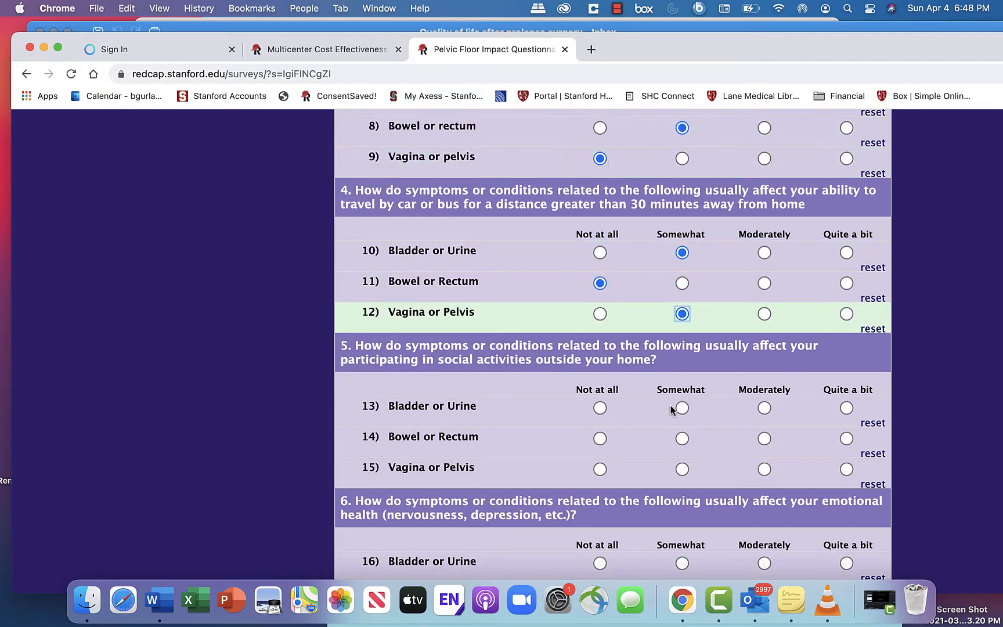
click(682, 407)
click(600, 438)
click(682, 469)
- Answer items 16 to 21 with Somewhat, except Moderately for item 18, and submit the impact questionnaire
scroll(683, 470, down, 5)
click(682, 264)
click(682, 294)
click(682, 324)
click(682, 418)
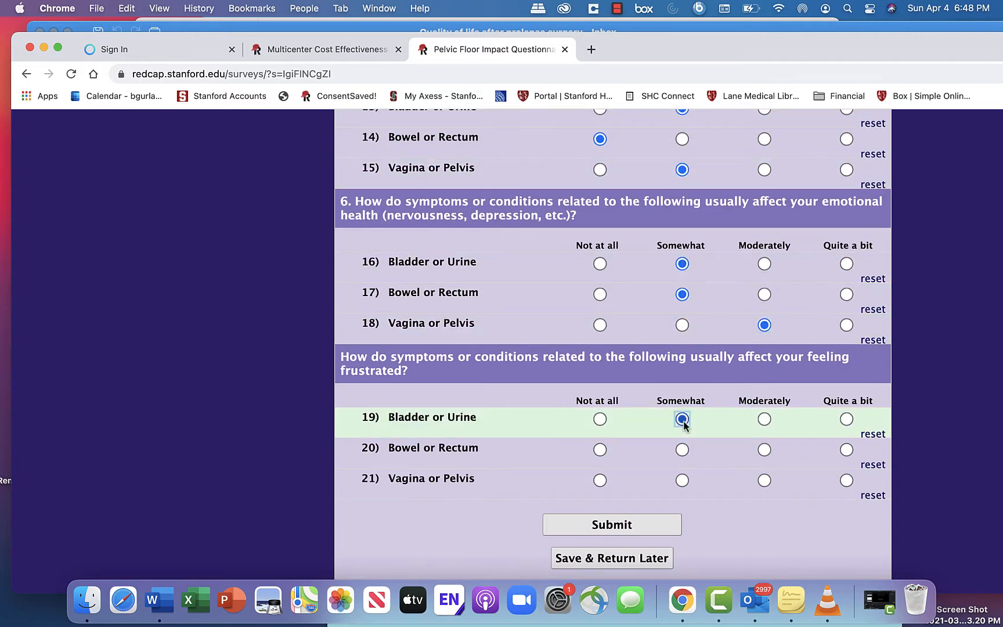
click(682, 449)
click(682, 480)
click(610, 524)
- Answer the bowel survey questions before the symptom table, choosing No for constipating medications and Never for the first quality-of-life impact question
click(734, 159)
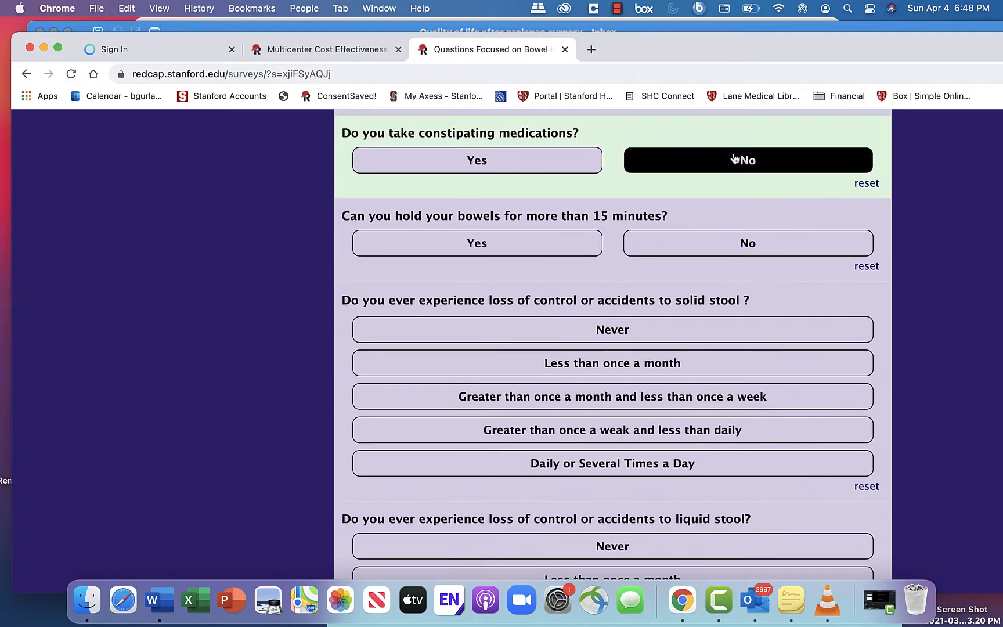
click(723, 327)
click(649, 331)
click(643, 364)
click(635, 391)
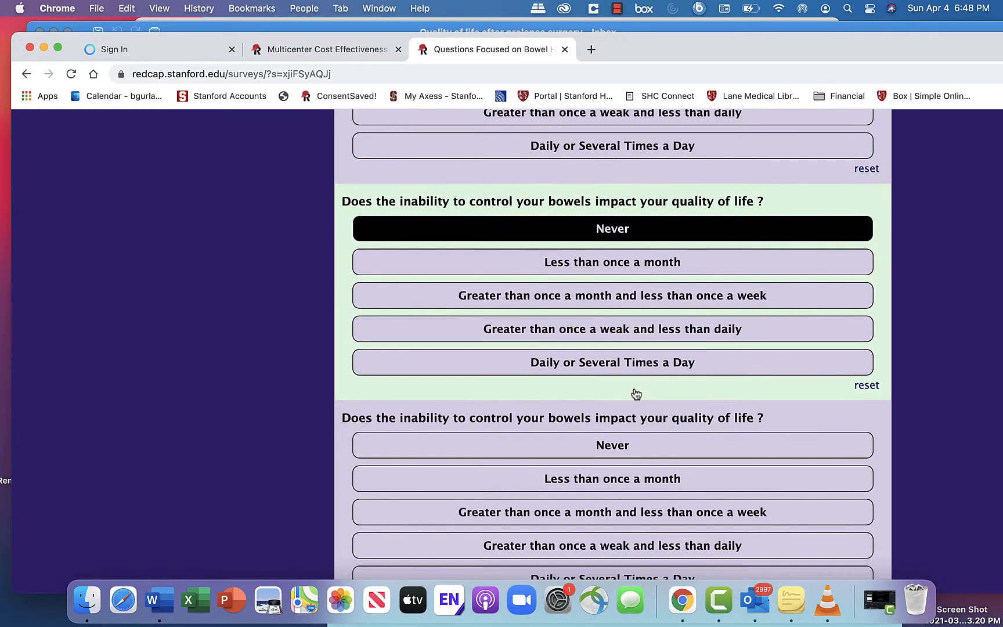
click(823, 316)
click(685, 389)
- Rate abdominal discomfort, bloating and painful bowel movements as moderate, and abdominal pain, stomach cramps and rectal burning as mild
click(706, 267)
click(634, 298)
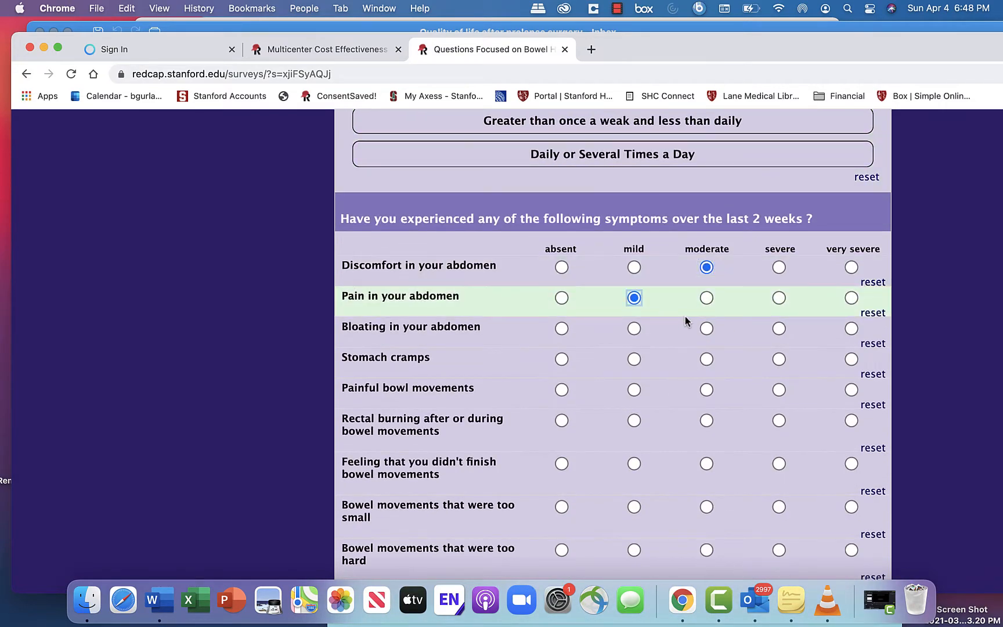
click(706, 329)
click(634, 358)
click(707, 389)
click(634, 420)
- Mark the remaining five bowel symptoms, from unfinished movements to false alarms, as absent and submit the bowel survey
click(561, 463)
click(561, 507)
click(561, 550)
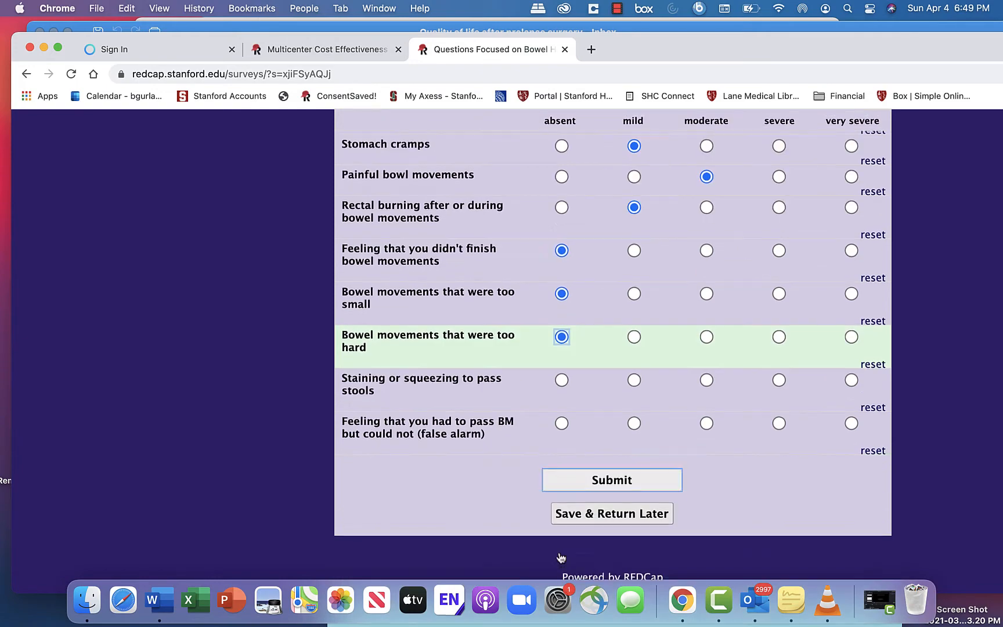
click(562, 379)
click(561, 422)
click(568, 482)
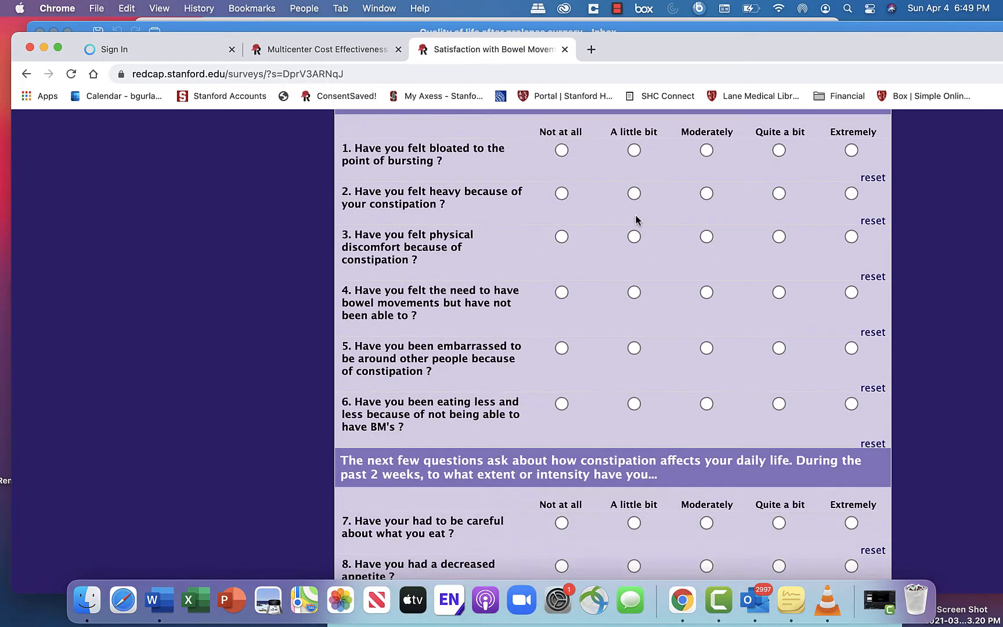
- Answer constipation questions 1 to 6: A little bit for 1, 2, 5 and 6, and Not at all for 3 and 4
click(634, 149)
click(634, 193)
click(561, 236)
click(562, 292)
click(633, 348)
click(633, 404)
- Answer daily-life questions 7 to 12 with A little bit, except Not at all for question 10
click(633, 522)
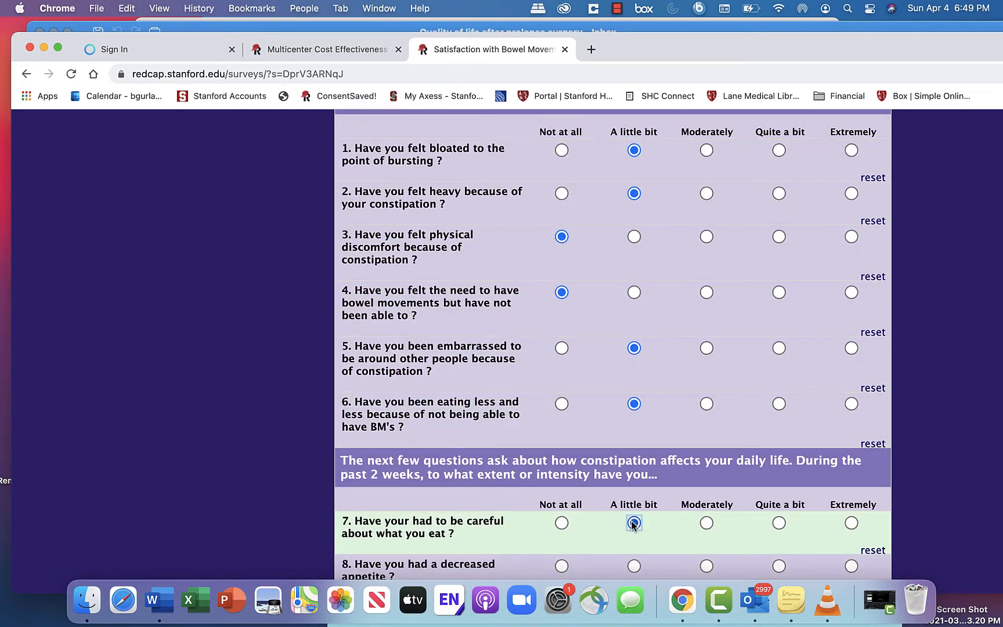
click(634, 303)
click(633, 346)
click(561, 414)
click(634, 483)
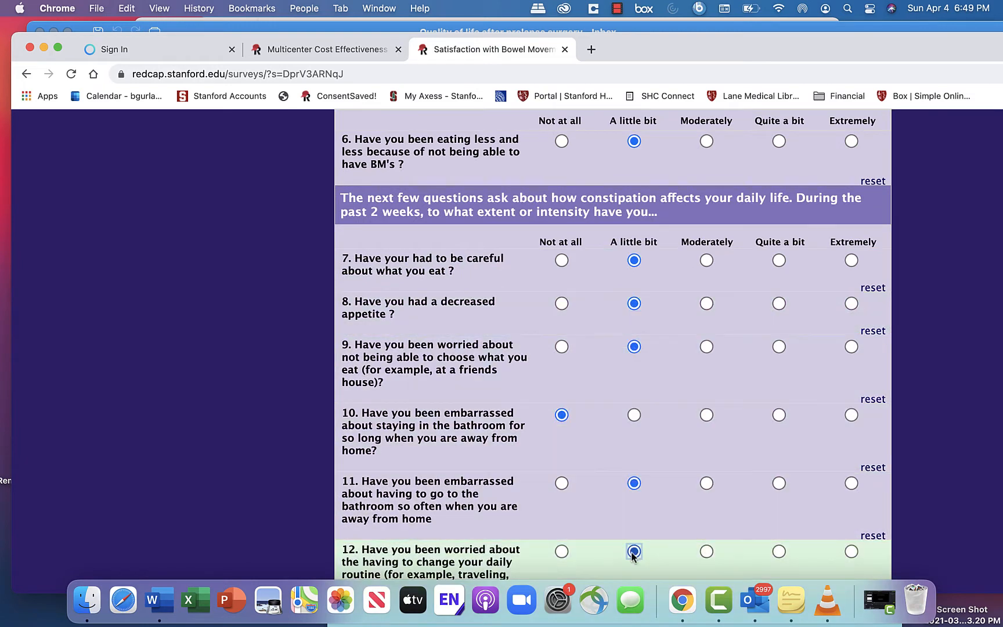
click(634, 551)
- Answer feelings questions 13 to 18: A little of the time for 13 and None of the time for 14 to 18
click(633, 419)
click(561, 291)
click(561, 335)
click(561, 378)
click(561, 421)
click(561, 476)
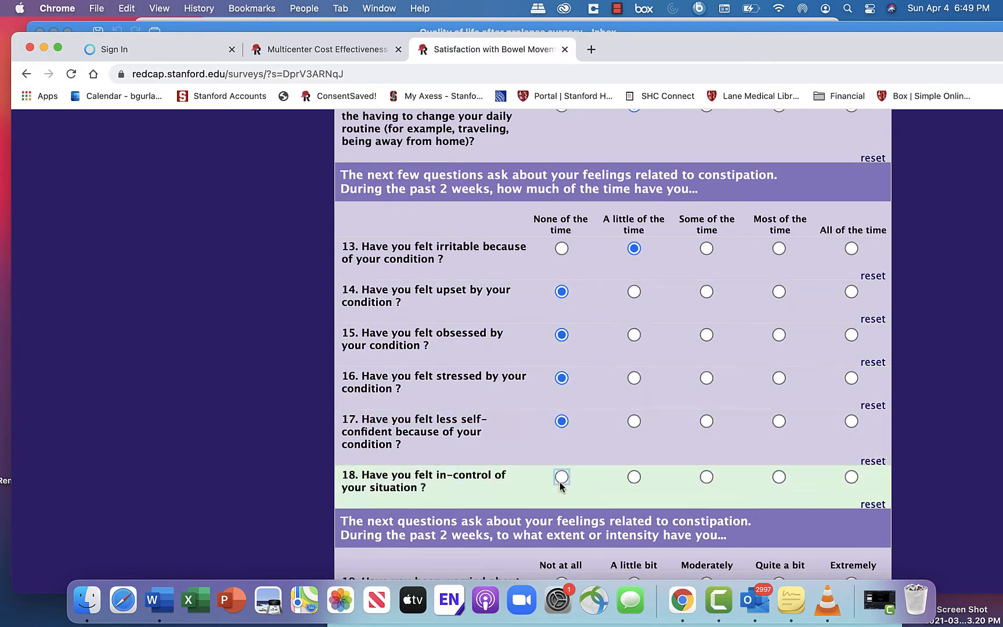
- Answer Not at all to questions 19 to 21 and A little of the time to questions 22 to 24
click(561, 321)
click(561, 387)
click(561, 437)
click(633, 314)
click(634, 357)
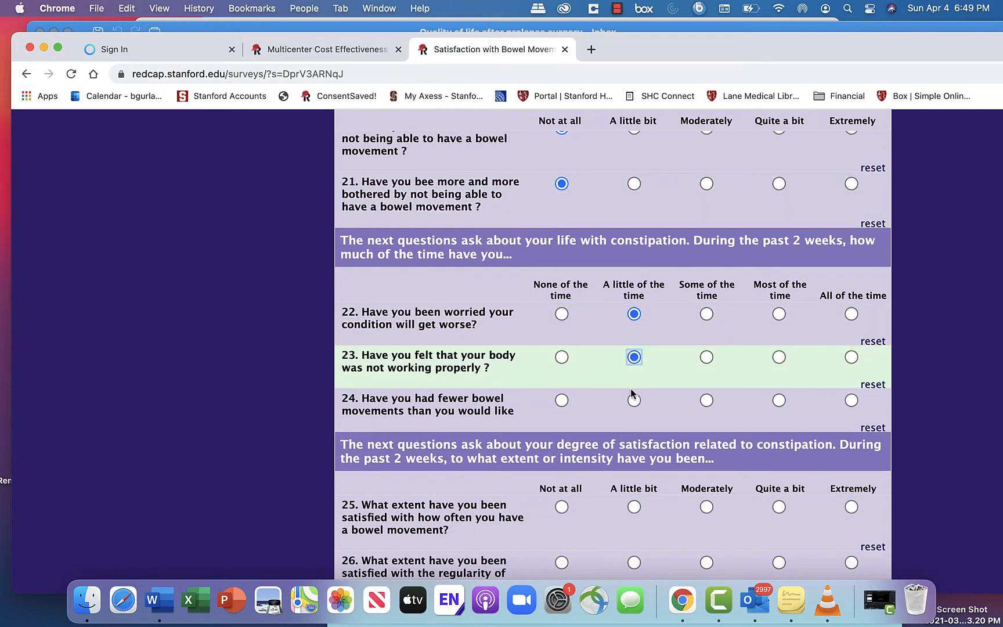
click(634, 400)
- Rate satisfaction questions 25 and 26 as A little bit and the last two as Not at all, and submit the survey
click(634, 243)
click(634, 299)
click(561, 355)
click(561, 423)
click(561, 481)
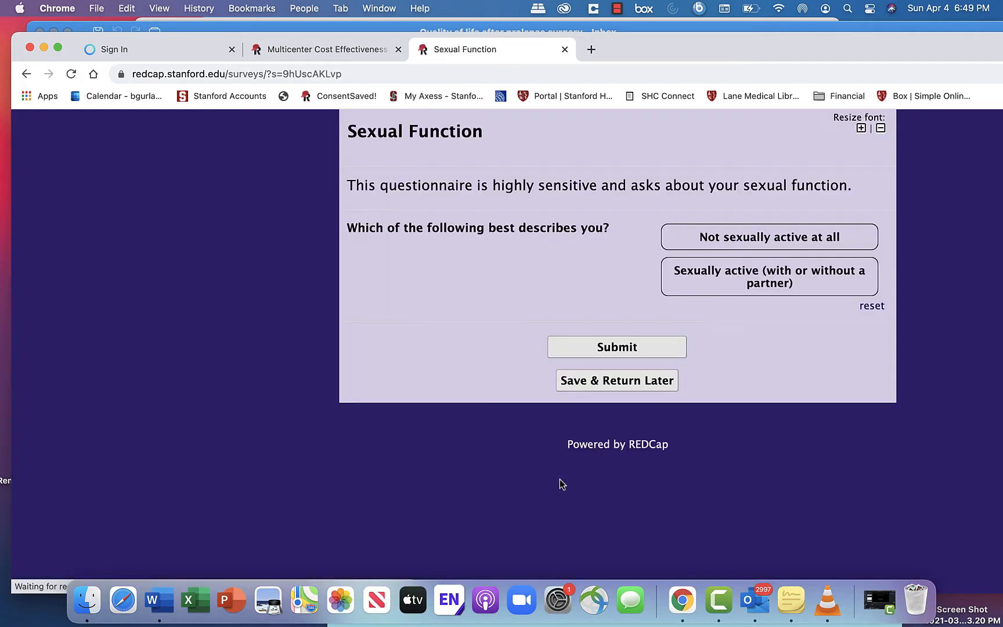
- Choose Not sexually active at all, and Somewhat agree for no interest, bladder or bowel problems, other health problems and pain
click(763, 235)
click(660, 405)
click(660, 434)
click(661, 468)
click(661, 296)
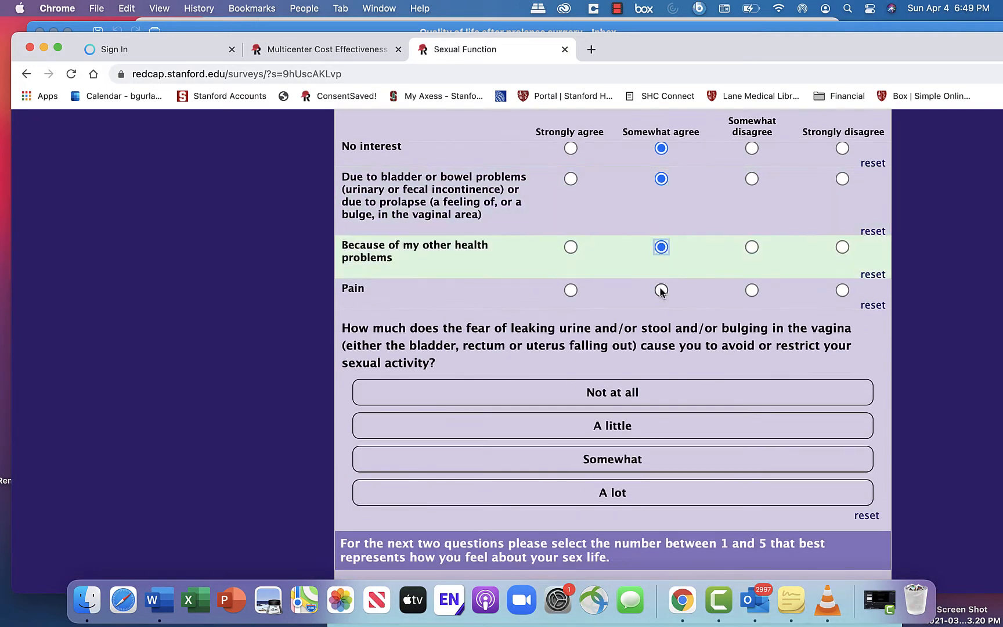
click(660, 288)
- Rate both sex-life feelings 2, choose Somewhat disagree for the three statements and Not at all for overall bother, and submit the survey
click(634, 219)
click(634, 231)
click(751, 334)
click(752, 365)
click(752, 408)
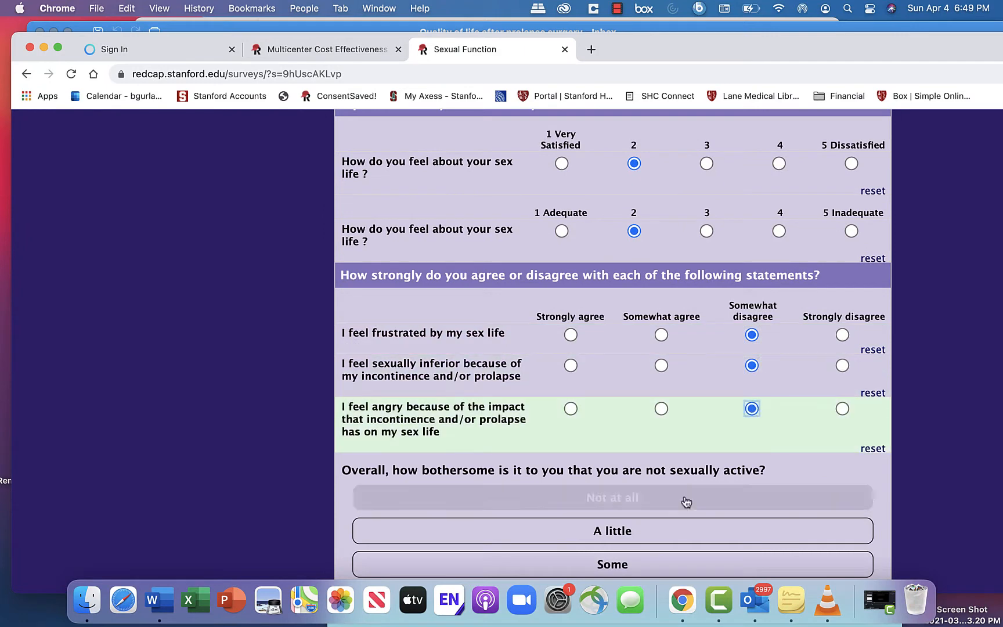
click(684, 497)
click(666, 479)
- Answer the Anxiety Survey questions through enjoyment of past pleasures, including A great deal of the time, Quite often for panic, and Not quite so much
click(701, 481)
click(714, 314)
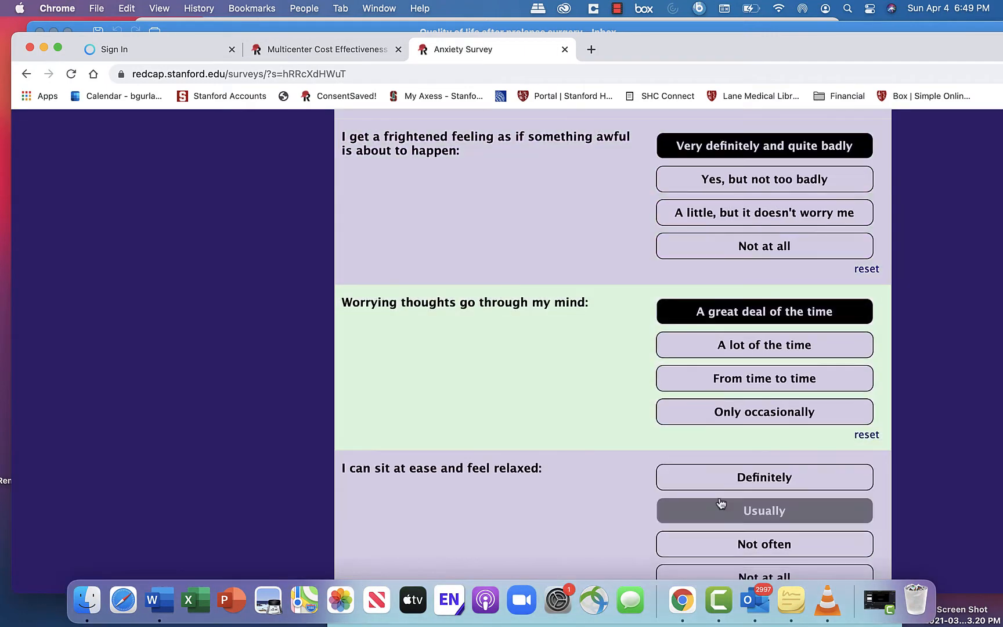
click(732, 510)
click(723, 464)
click(732, 398)
click(729, 503)
click(729, 496)
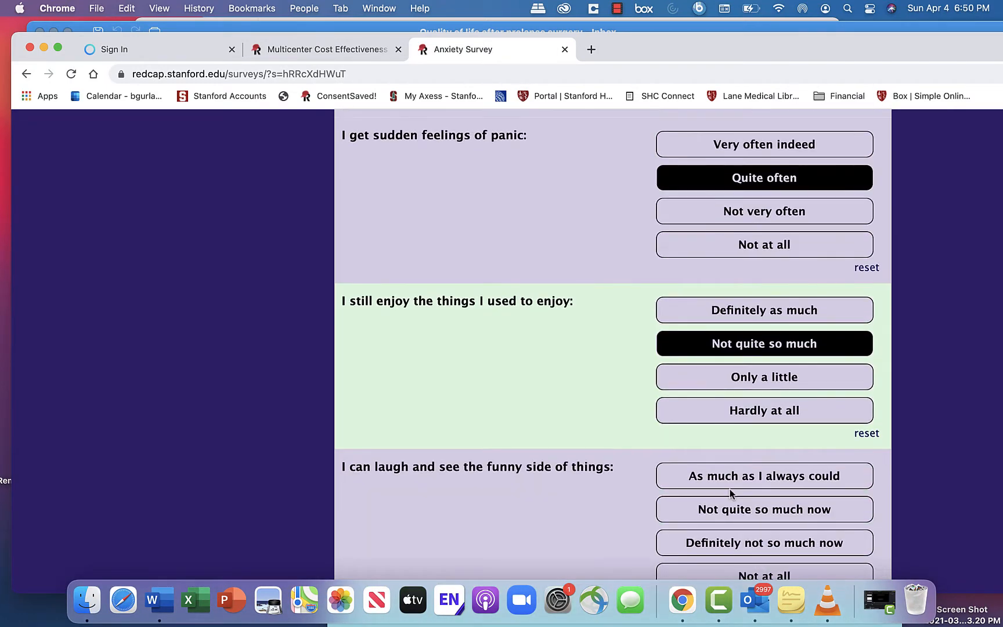
- Answer the remaining Anxiety Survey questions, choosing As much as I ever did for looking forward with enjoyment, and submit the survey
click(730, 484)
click(729, 464)
click(728, 448)
click(729, 461)
click(729, 462)
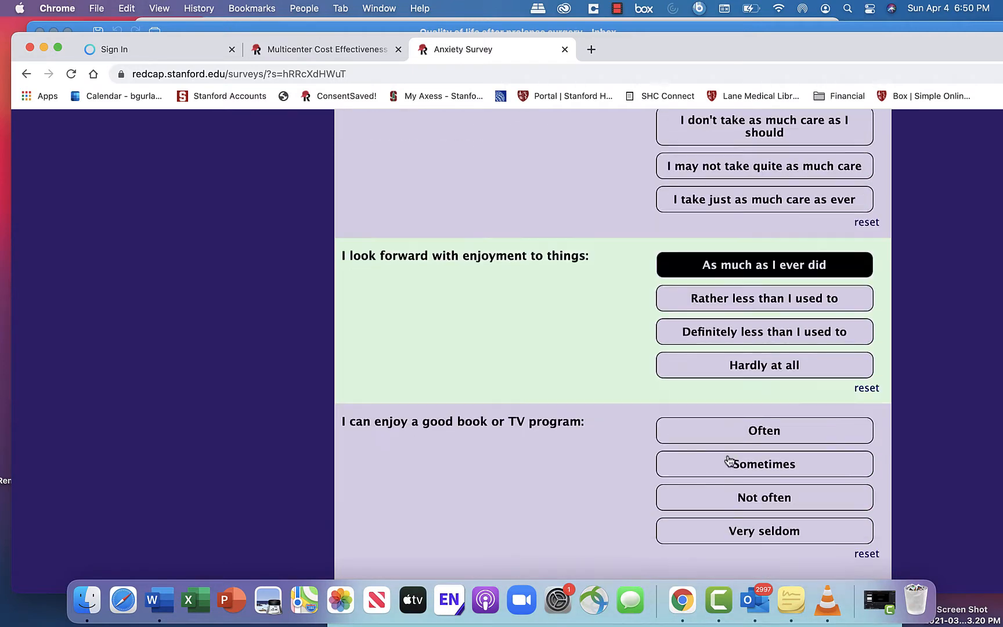
click(731, 496)
click(624, 475)
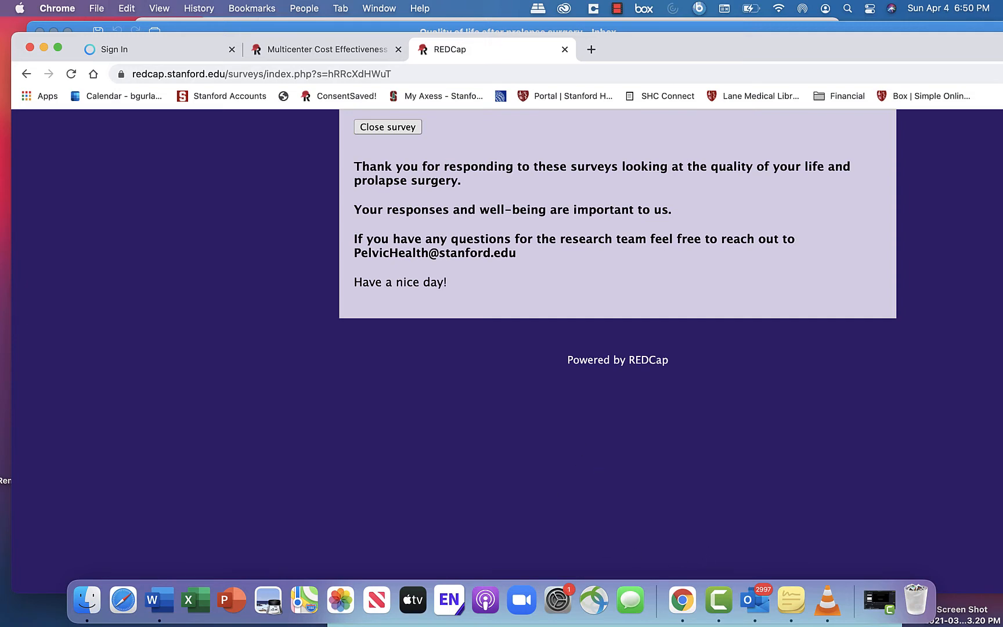
- Return to the patient's record home page, refresh the form statuses, and open the baseline Med Hx: Coordinator to Complete form
click(325, 51)
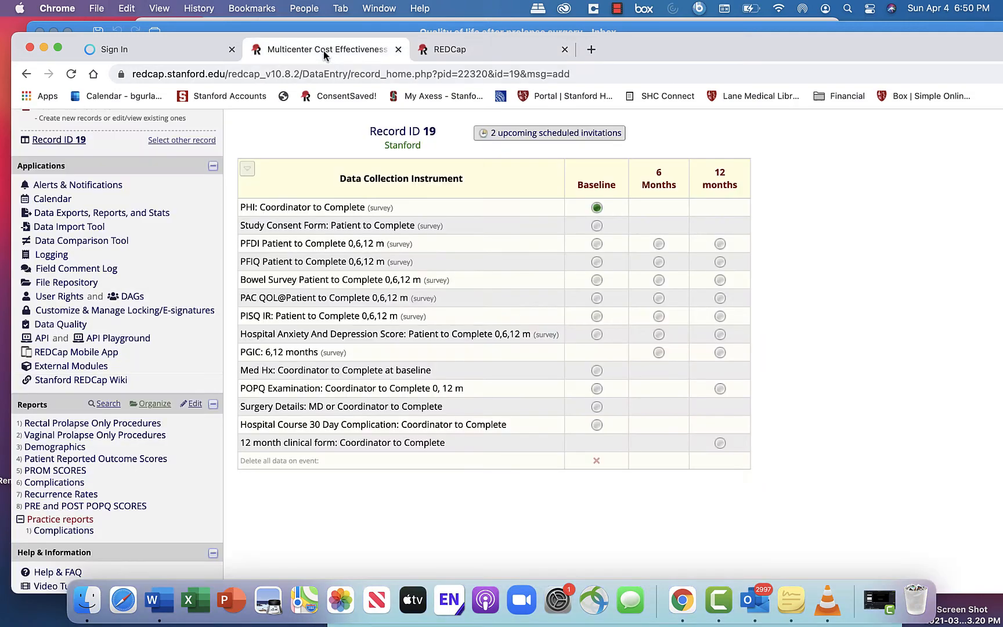
scroll(291, 139, up, 5)
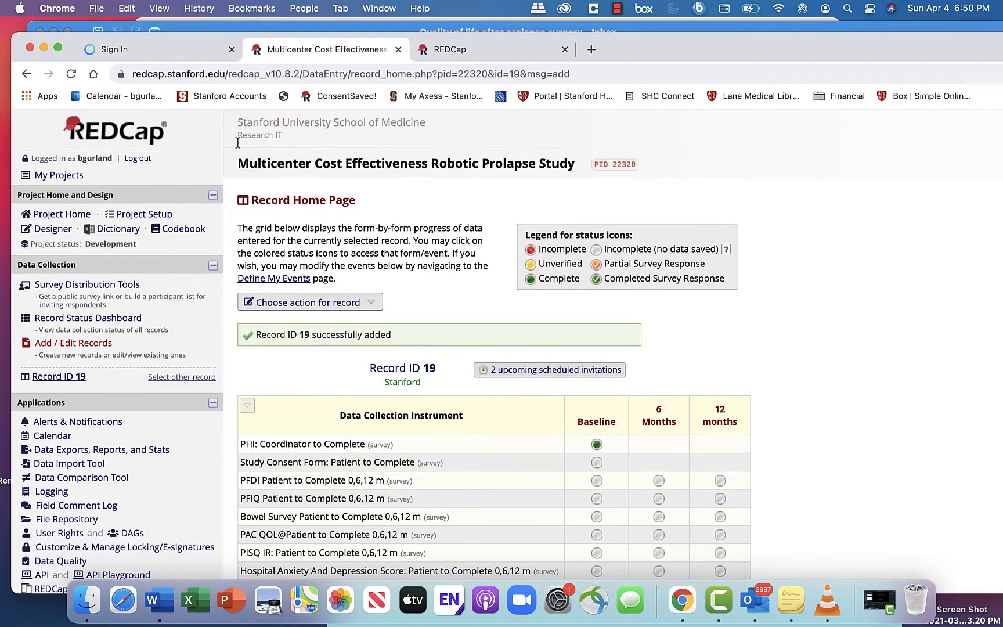
click(71, 76)
scroll(522, 327, down, 5)
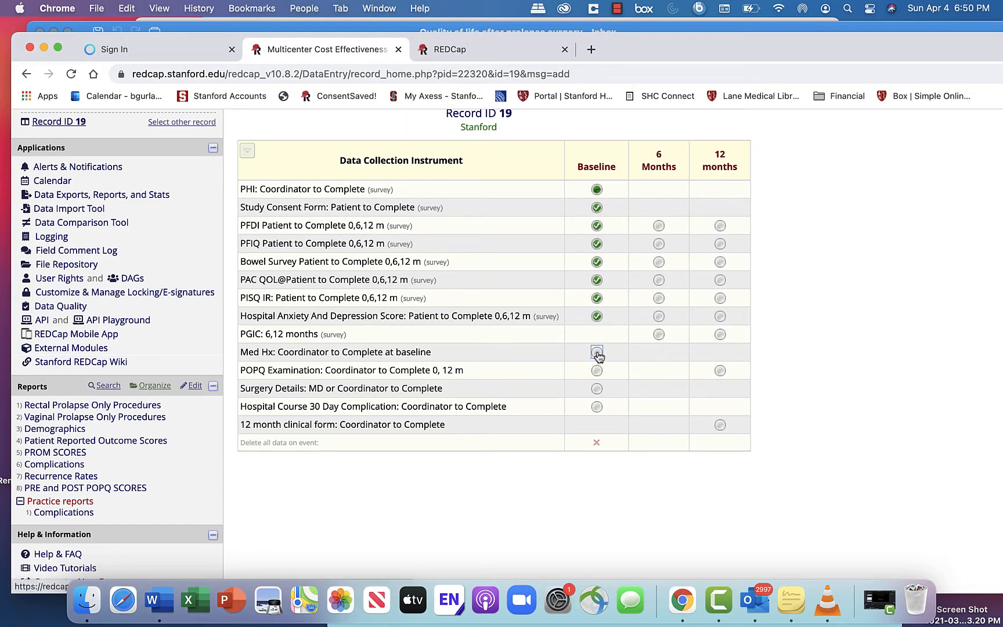
- Record Yes for heart attack history, and No for heart failure, peripheral vascular disease, stroke or TIA, hemiplegia and COPD
scroll(598, 355, down, 5)
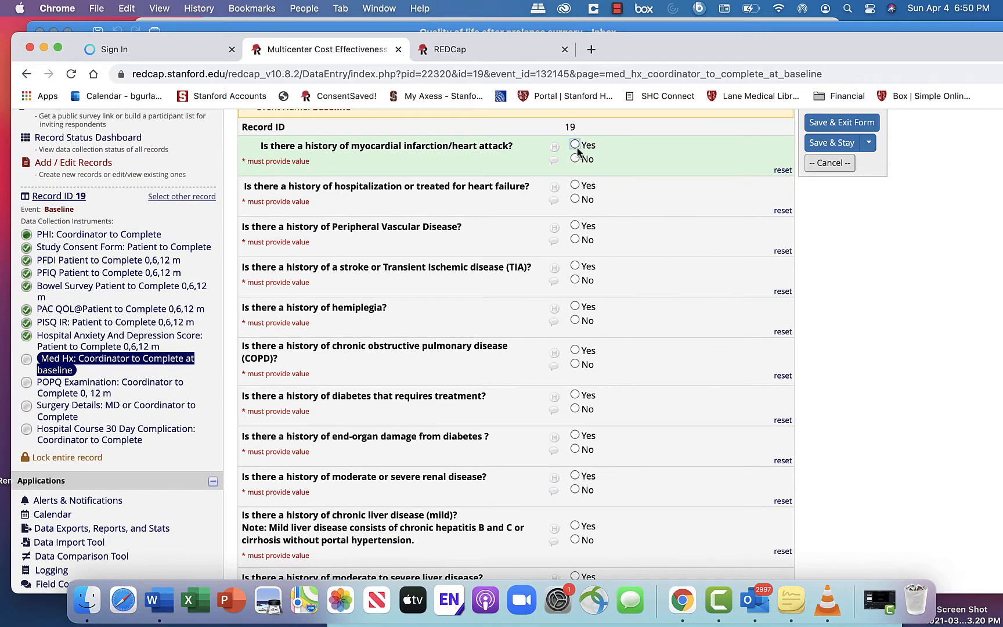
click(574, 199)
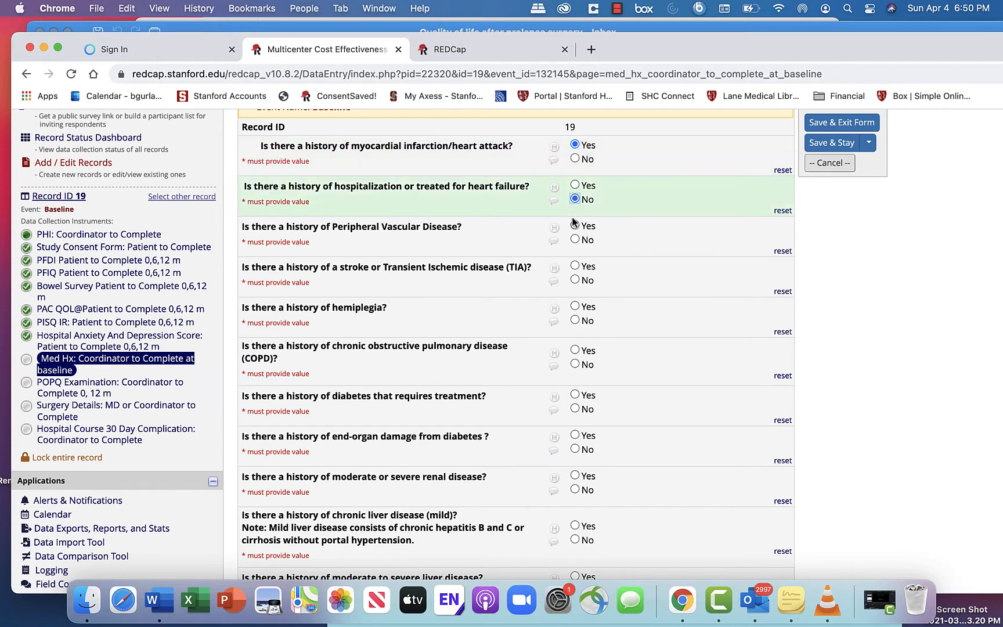
click(574, 240)
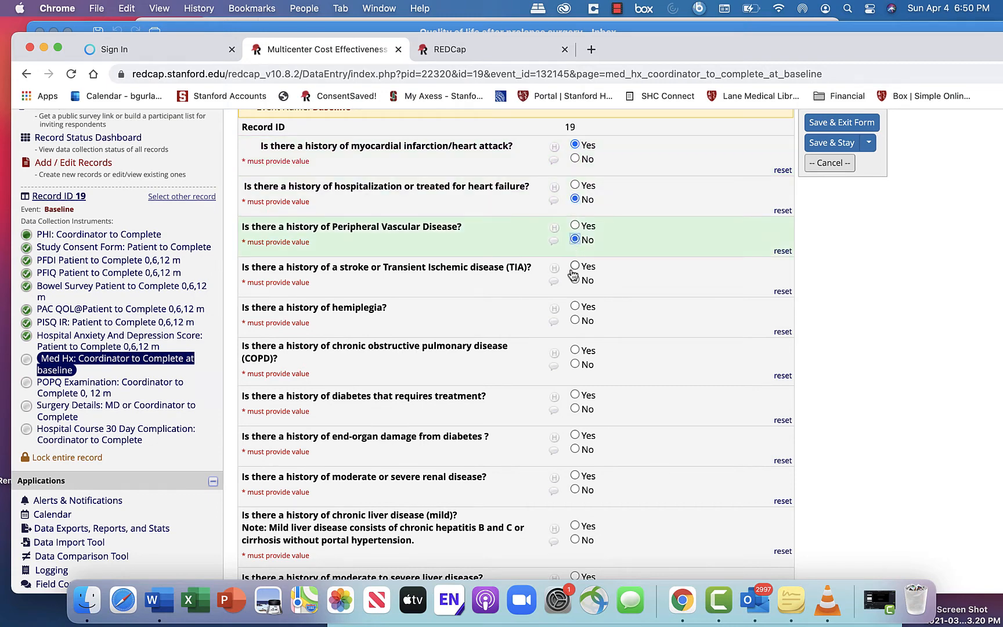
click(575, 281)
click(574, 320)
click(575, 364)
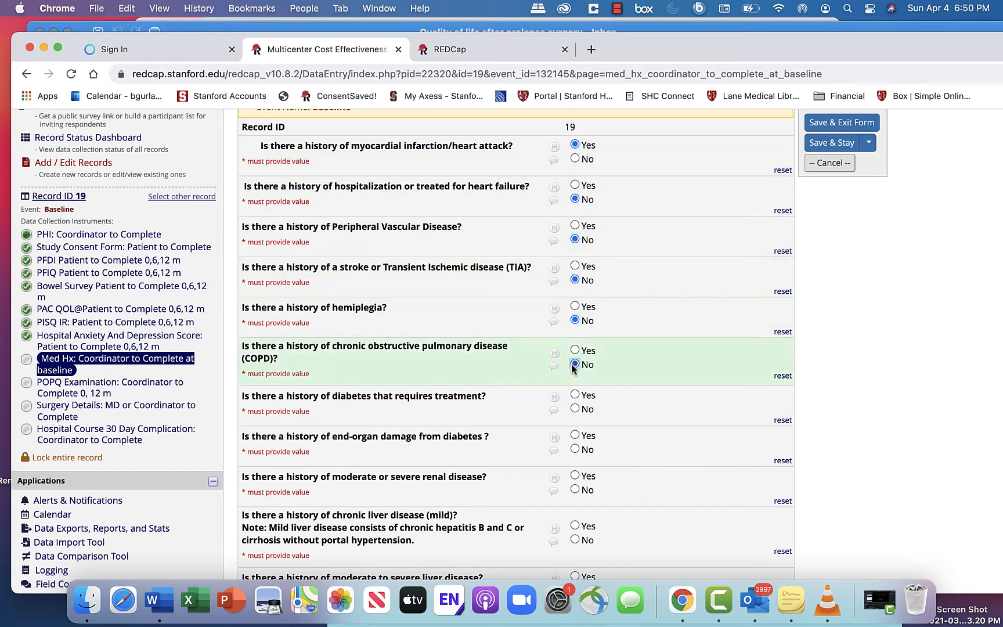
- Record Yes for diabetes requiring treatment, and No for end-organ damage, moderate or severe renal disease, and mild chronic liver disease
scroll(574, 348, down, 5)
click(575, 231)
click(575, 271)
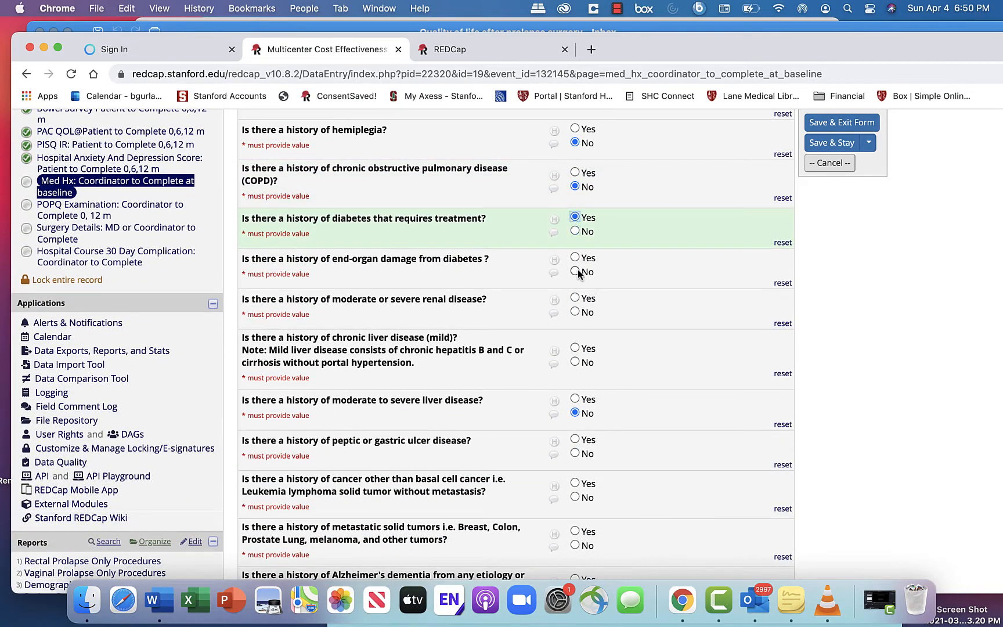
scroll(577, 269, down, 3)
click(574, 220)
click(575, 270)
scroll(575, 267, down, 2)
scroll(574, 267, down, 2)
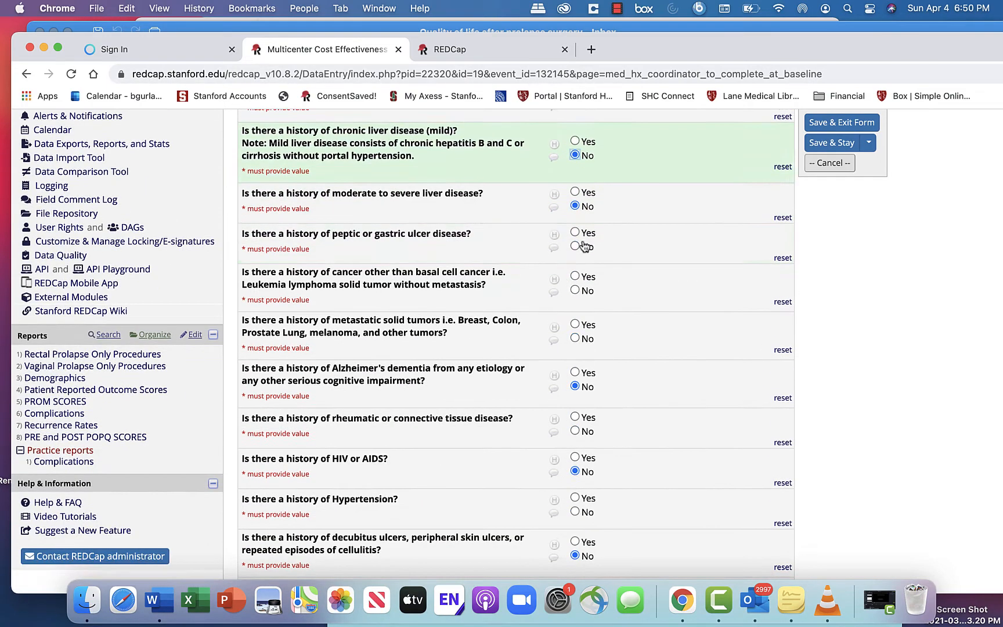
- Record No for peptic or gastric ulcer disease, cancer, metastatic solid tumors, and rheumatic or connective tissue disease
click(576, 246)
click(575, 289)
scroll(574, 279, down, 2)
click(575, 263)
scroll(574, 264, down, 3)
click(575, 248)
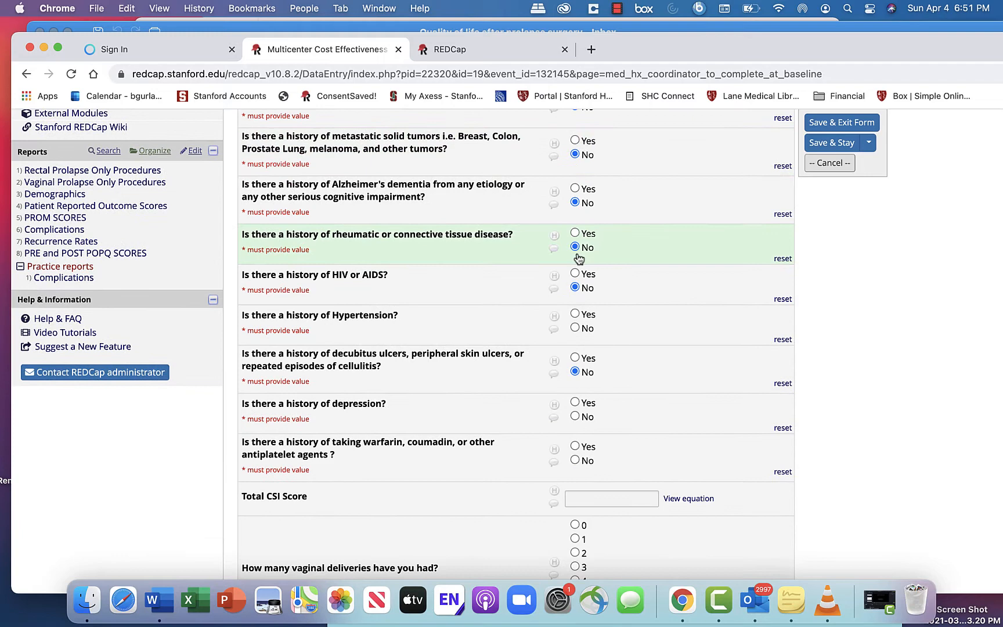
- Record No for hypertension, depression, and use of warfarin, coumadin or other antiplatelet agents
click(574, 328)
scroll(575, 328, down, 2)
click(575, 301)
click(575, 344)
- Record 2 vaginal deliveries and 3 Cesarean sections
scroll(572, 342, down, 3)
click(575, 263)
scroll(575, 273, down, 2)
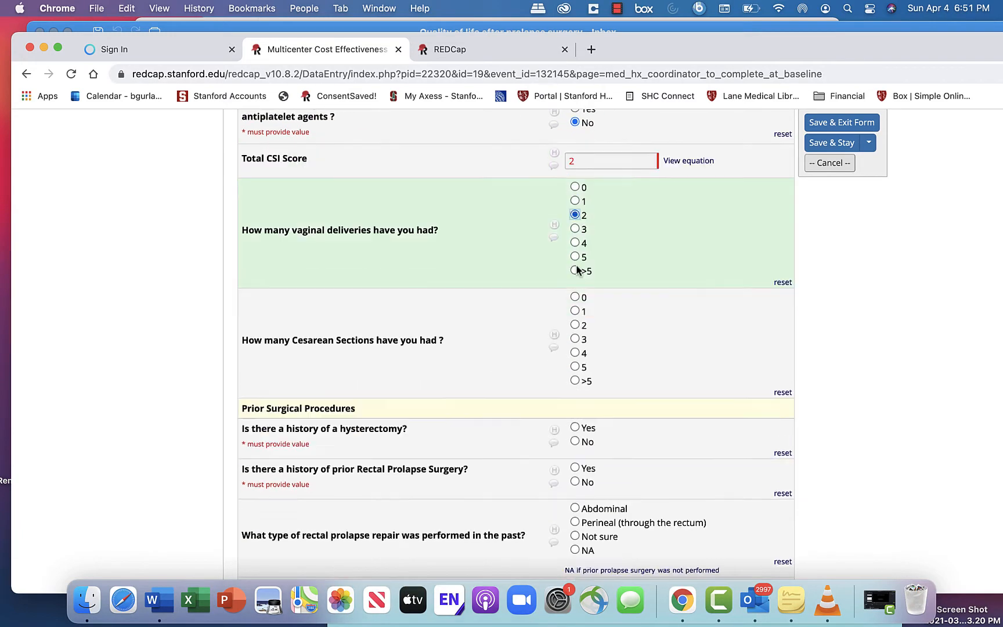
click(574, 288)
- Record Yes for hysterectomy, No for prior rectal prolapse surgery, and NA for its repair type and mesh use
scroll(575, 285, down, 2)
click(574, 259)
click(575, 313)
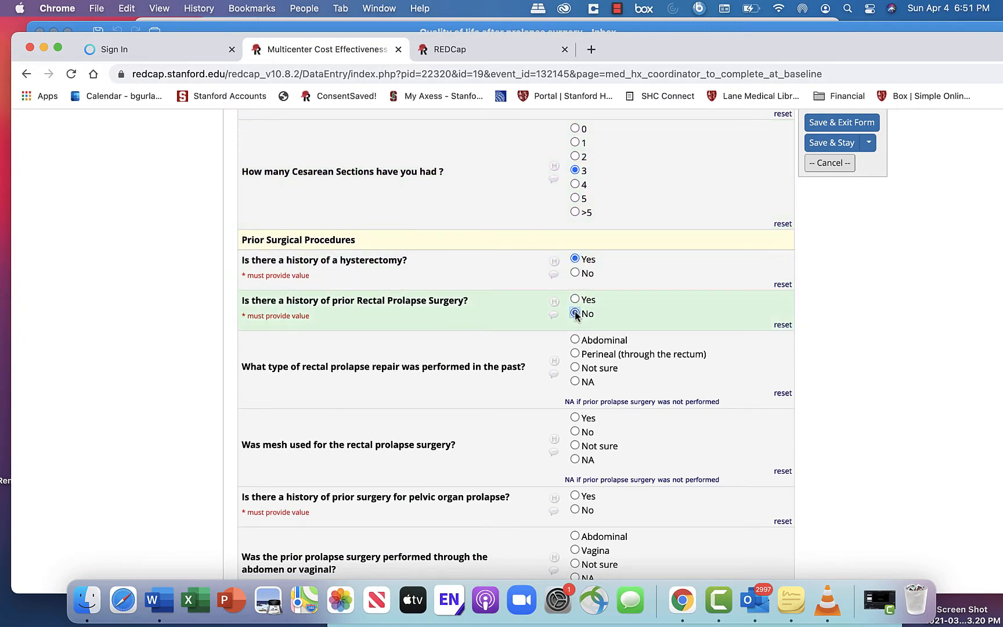
scroll(577, 290, down, 2)
click(575, 253)
click(575, 332)
- Record No for prior pelvic organ prolapse surgery, and NA for its abdominal or vaginal approach and mesh use
scroll(574, 331, down, 2)
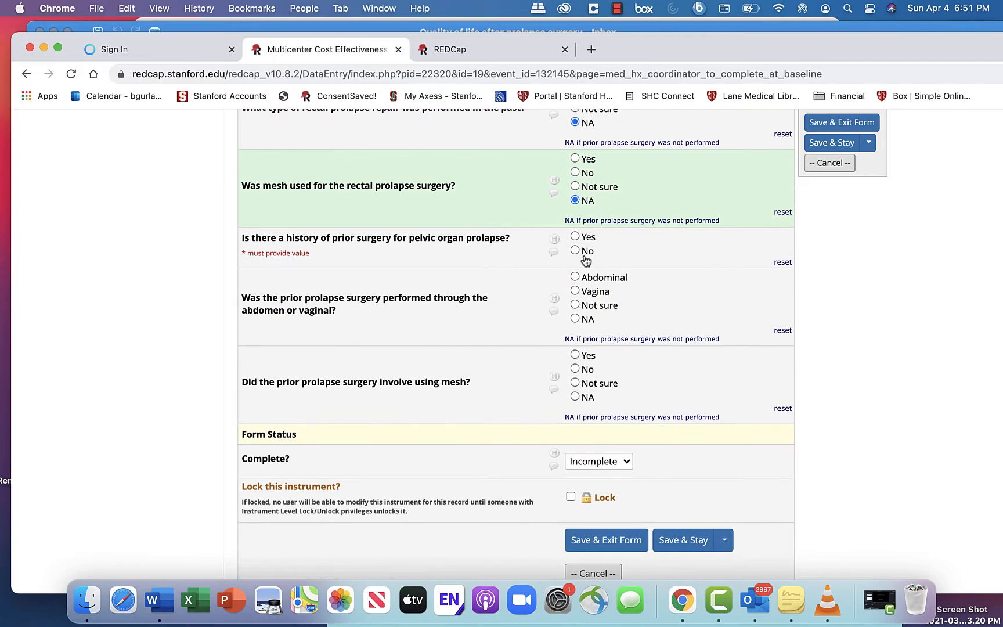
click(574, 249)
click(575, 318)
scroll(572, 348, down, 1)
scroll(569, 403, down, 1)
click(575, 300)
- Set the medical history form's status to Complete, then save and exit the form
scroll(575, 300, down, 2)
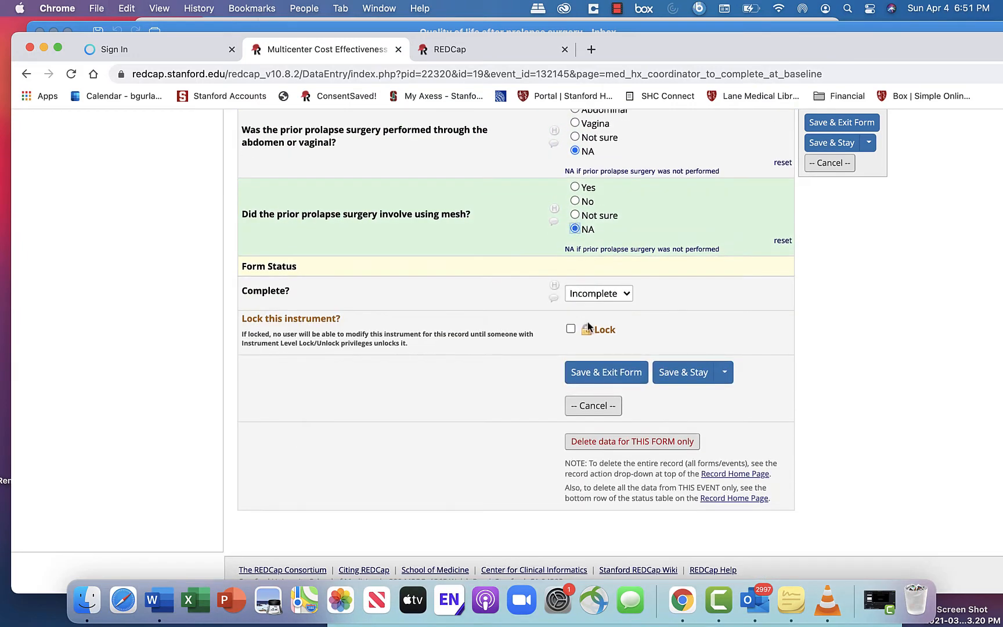
click(599, 293)
click(595, 322)
click(578, 374)
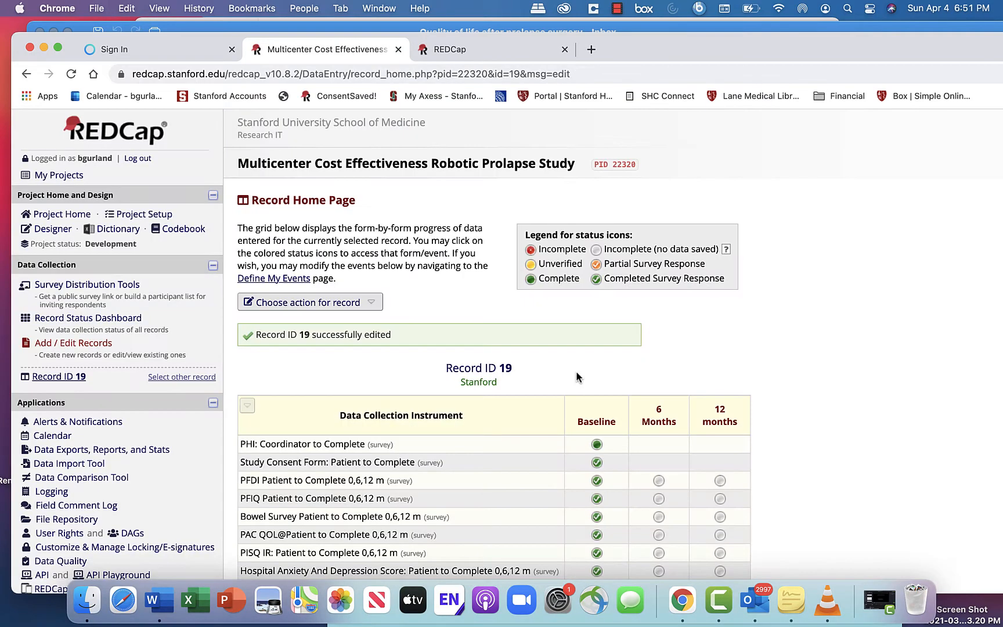
- Open the baseline POPQ Examination form and set Aa to 0, Ba to -2 and C to -12
scroll(578, 376, down, 5)
scroll(576, 377, down, 3)
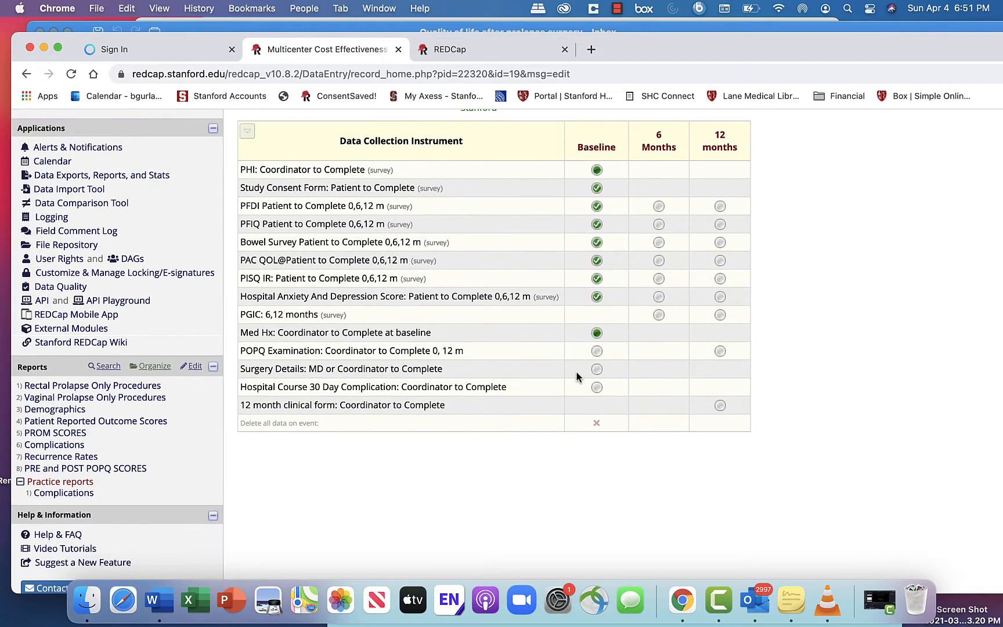
click(598, 350)
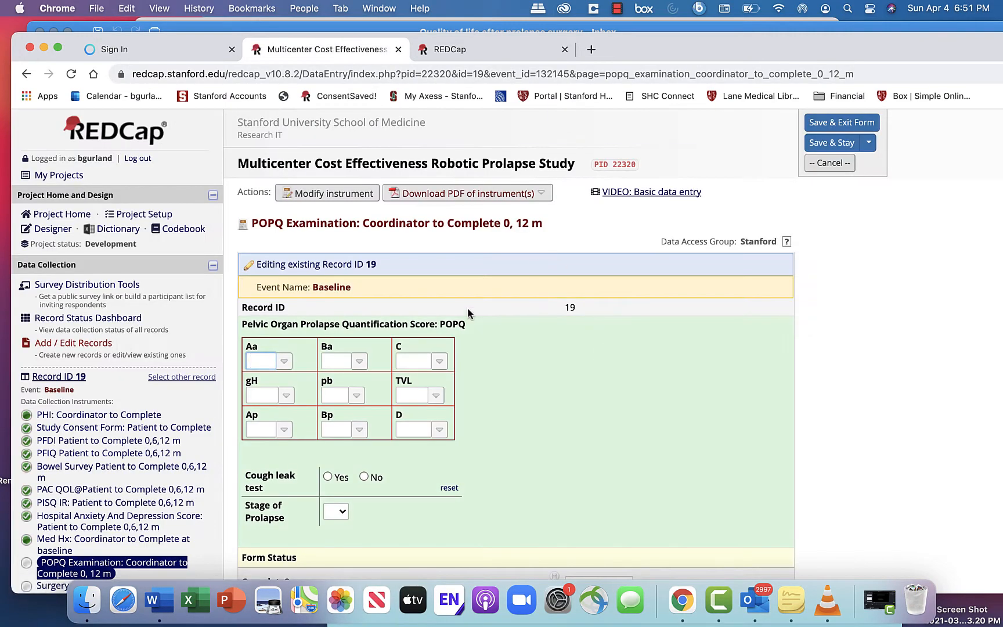
click(285, 363)
click(253, 428)
click(360, 360)
click(338, 397)
click(439, 361)
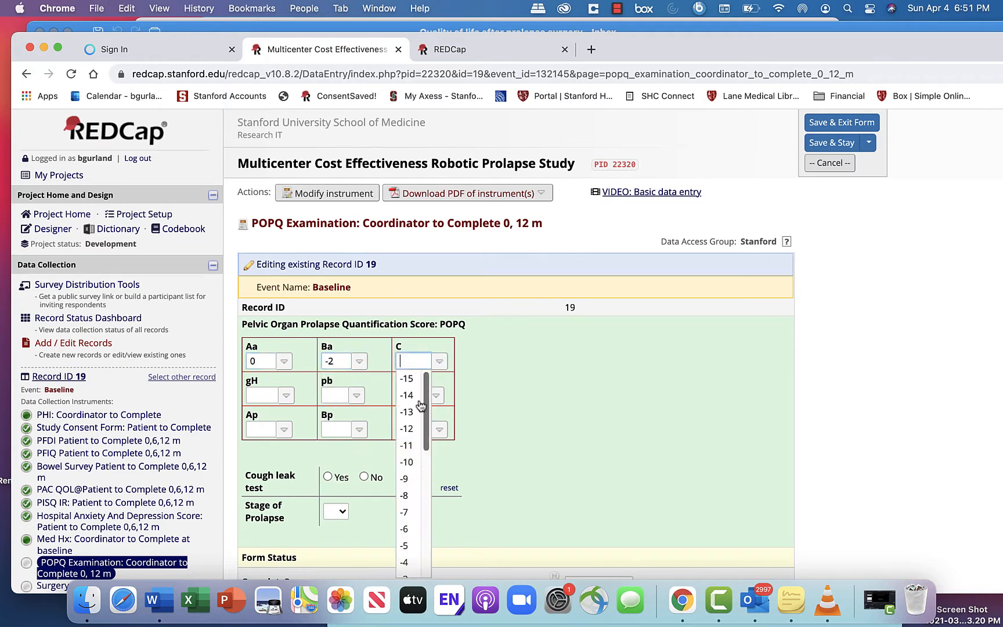
click(406, 428)
- Set the POPQ values gH to 2, pb to 2 and TVL to 8
scroll(355, 347, down, 5)
click(286, 231)
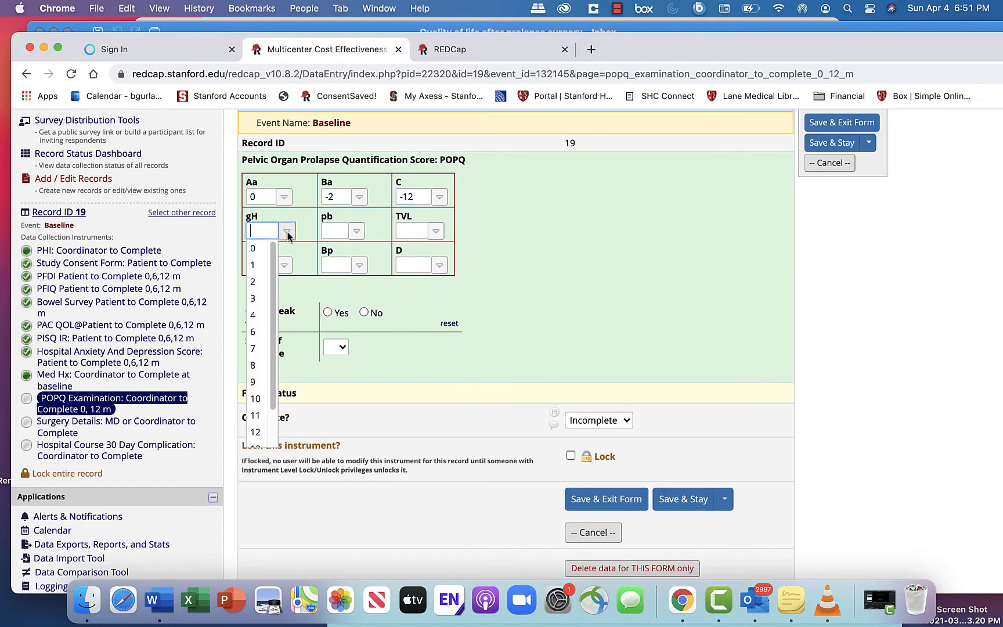
click(260, 279)
click(357, 231)
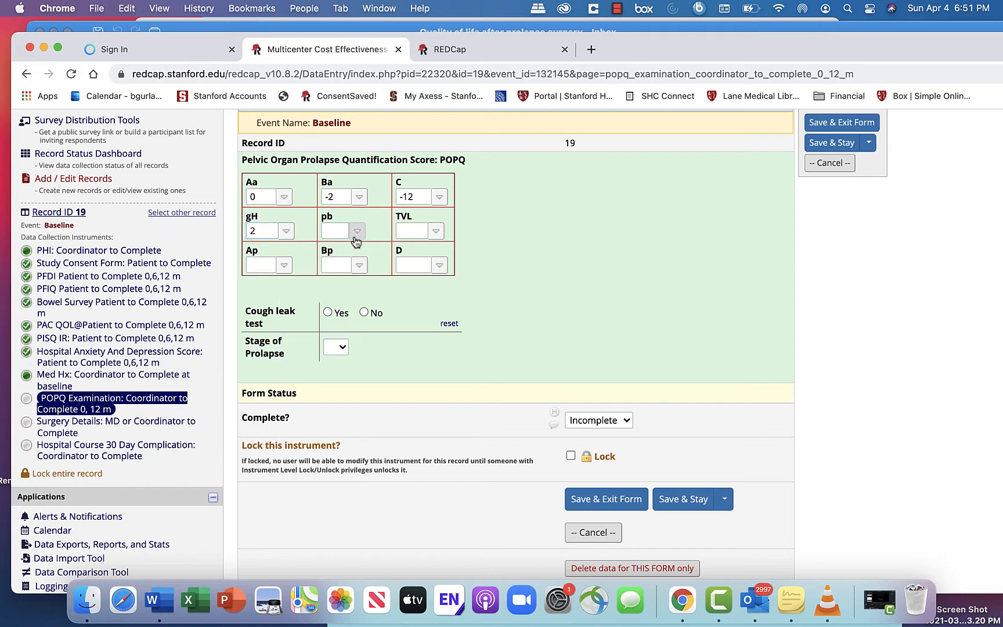
click(334, 278)
click(435, 231)
click(407, 361)
- Set the POPQ values Ap to -1, Bp to -1 and D to -4
click(284, 265)
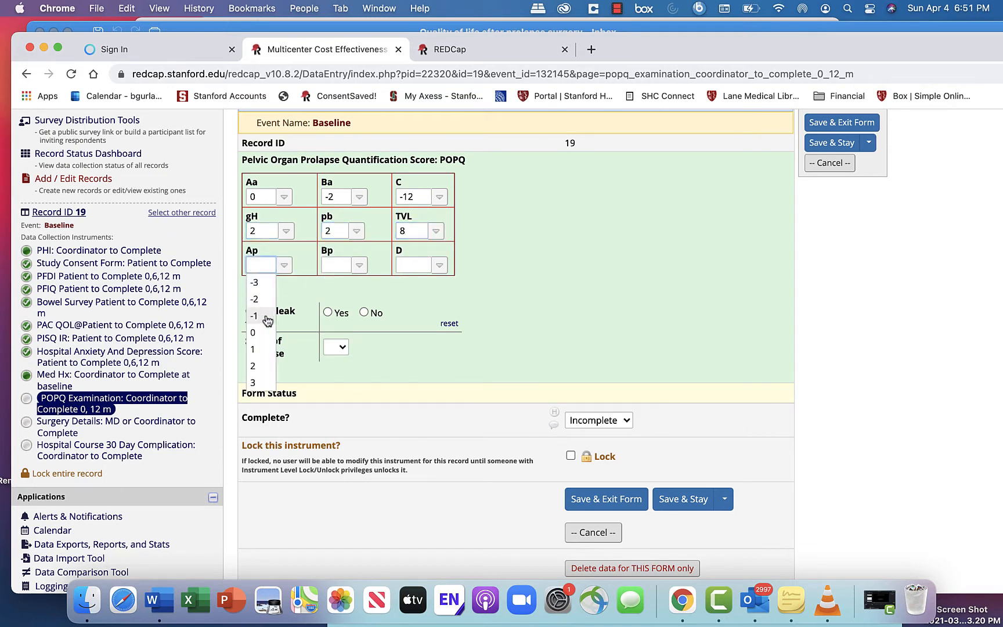
click(258, 316)
click(359, 265)
click(334, 316)
click(439, 265)
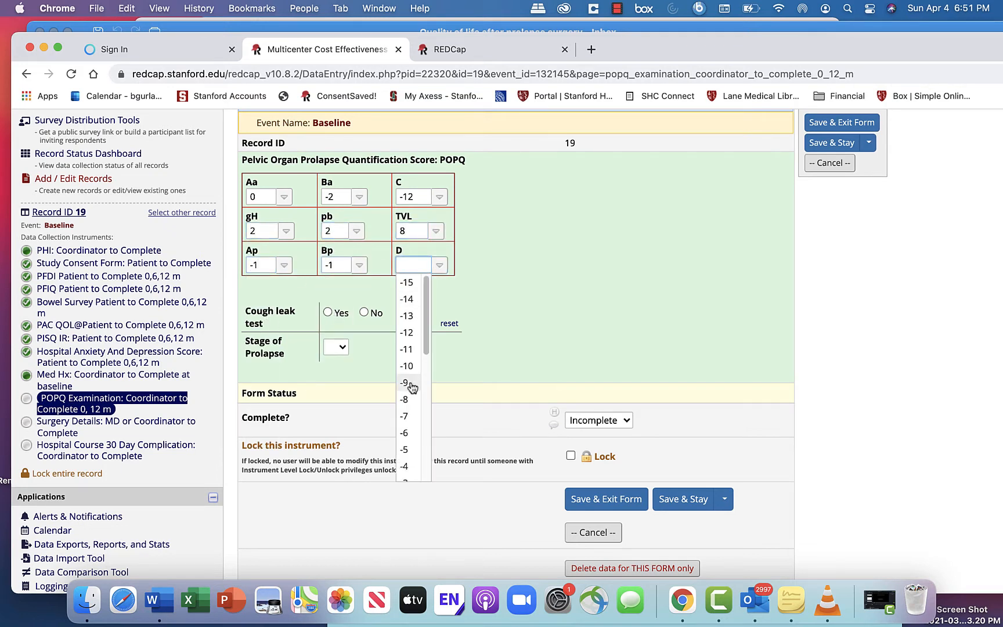
click(405, 471)
- Record Yes for the cough leak test and set the stage of prolapse to 2
scroll(404, 471, down, 3)
click(328, 143)
click(335, 178)
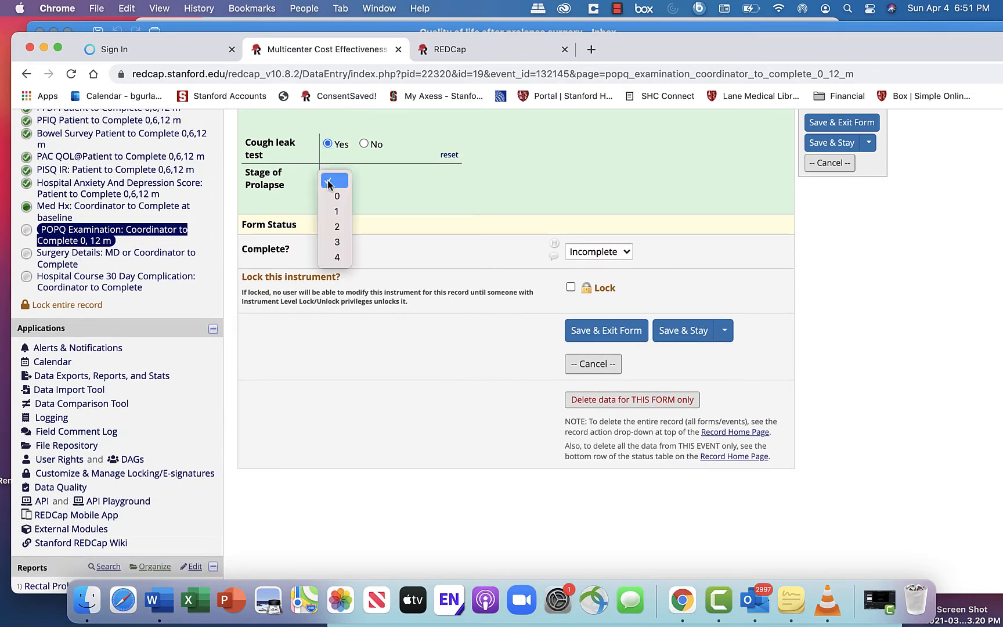
click(338, 232)
- Set the POPQ Examination form's status to Complete, then save and exit the form
click(585, 258)
click(598, 251)
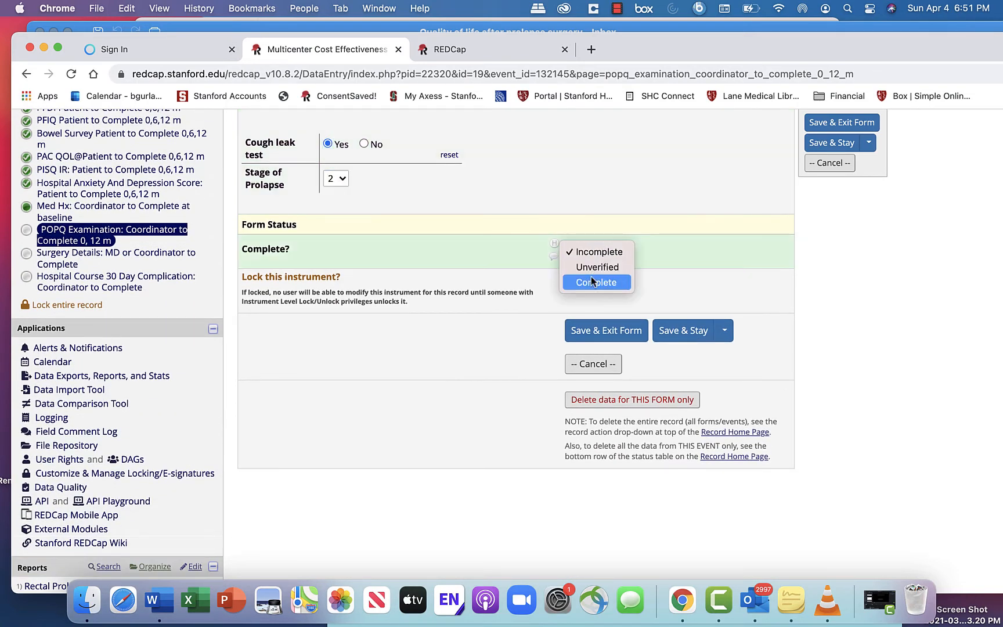
click(598, 282)
click(590, 329)
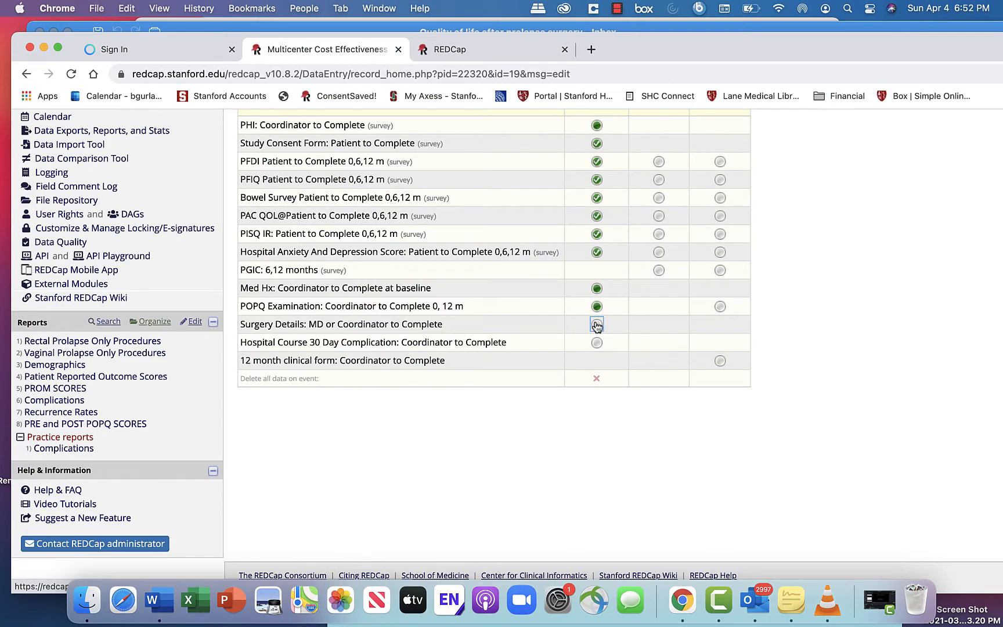
- Open the baseline Surgery Details form and set the date of surgery to 04-01-2020
click(596, 324)
scroll(596, 326, down, 5)
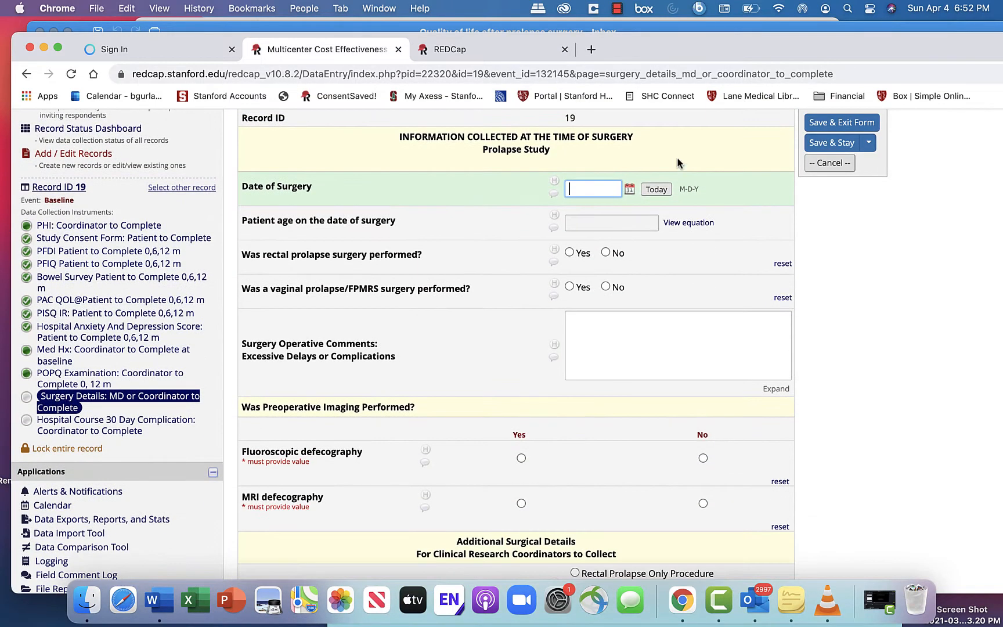
click(653, 191)
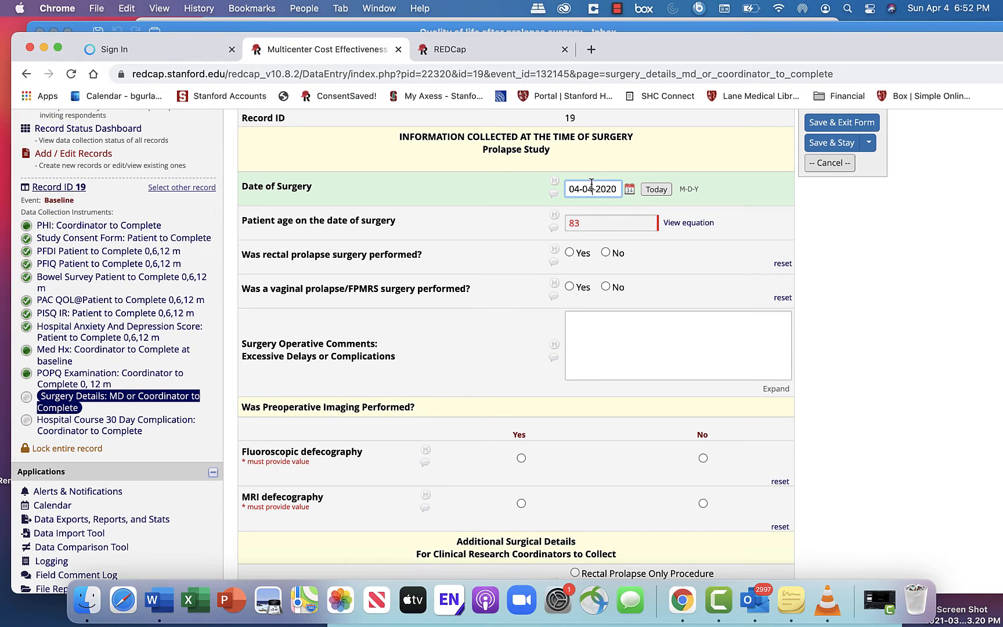
key(BackSpace)
text(1)
scroll(505, 256, down, 1)
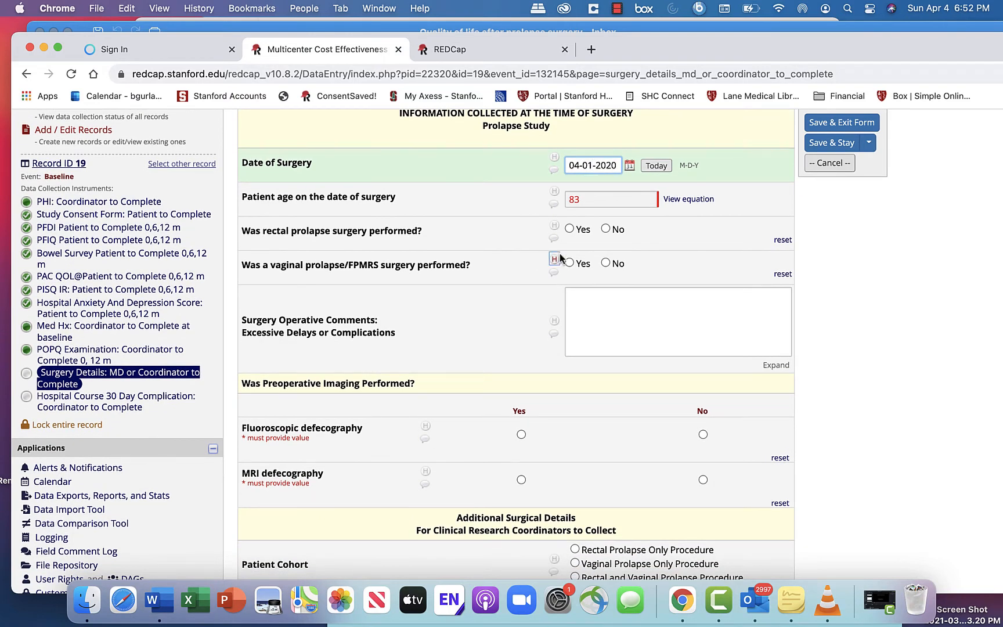
- Record Yes for rectal prolapse surgery performed and choose Robotic Suture Rectopexy as the procedure
scroll(560, 257, down, 2)
click(568, 199)
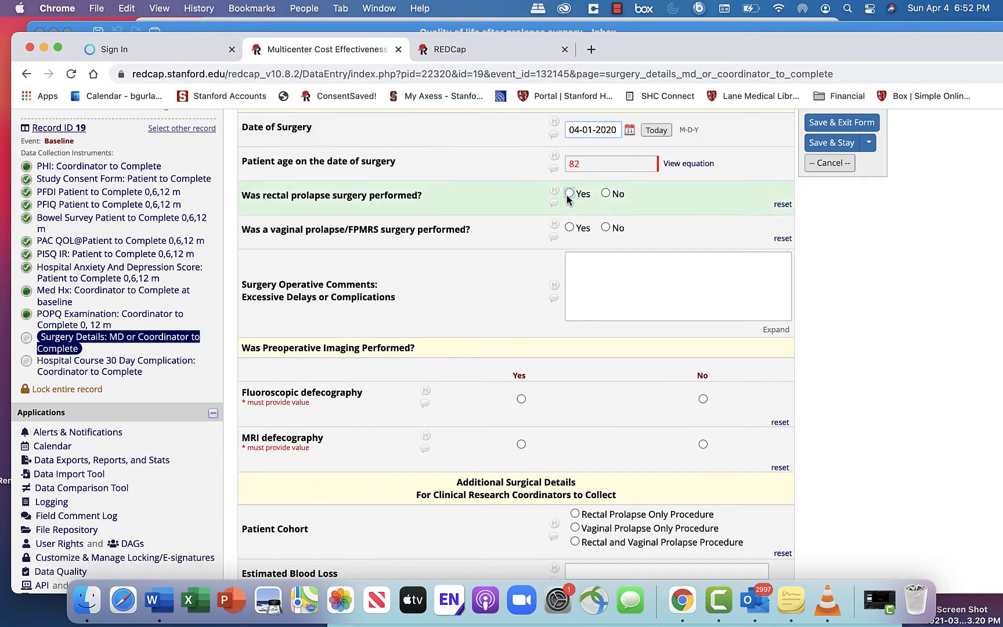
click(568, 199)
click(388, 254)
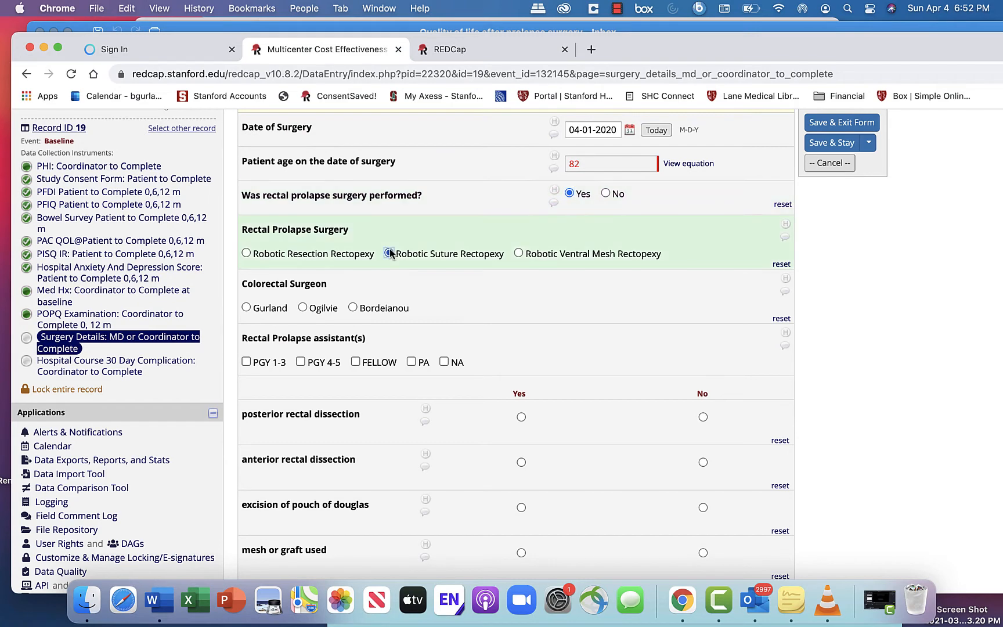
- Select the third listed colorectal surgeon and mark FELLOW as the rectal prolapse assistant
click(352, 308)
scroll(352, 312, down, 5)
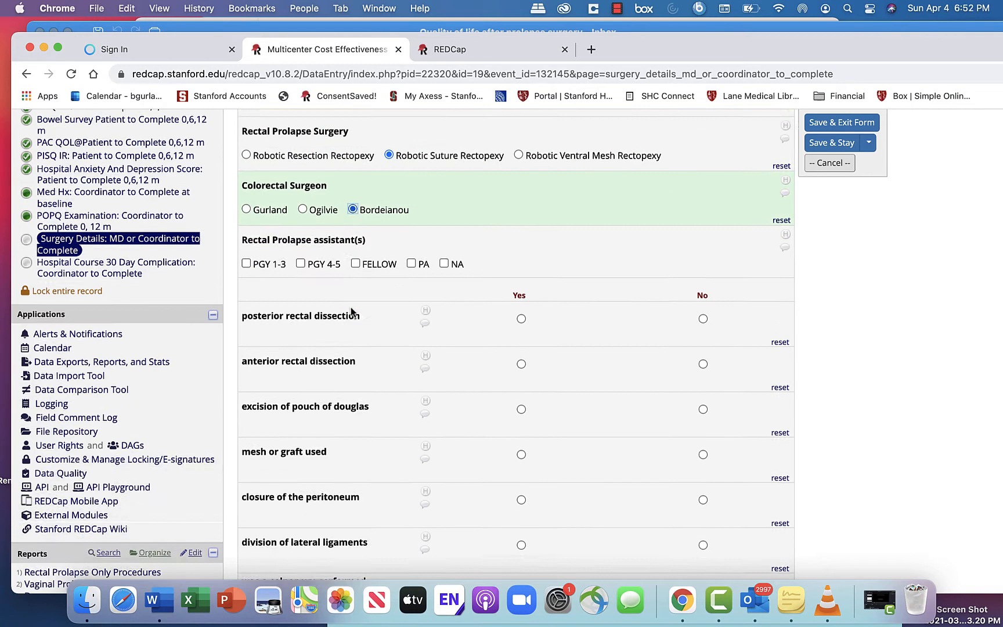
scroll(521, 279, down, 2)
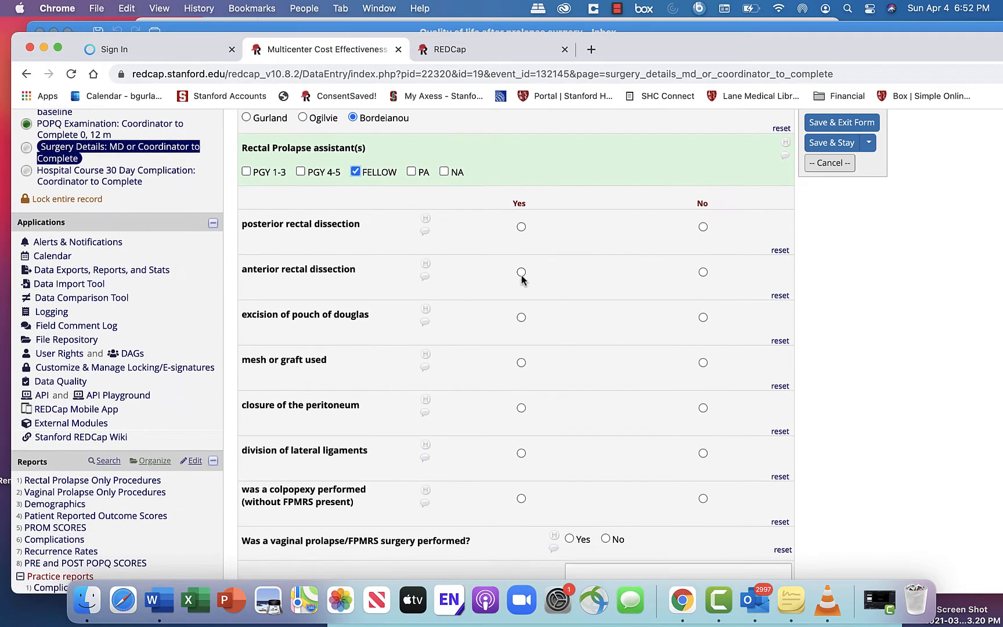
- Record Yes for posterior rectal dissection, anterior rectal dissection and excision of pouch of Douglas, and No for mesh or graft used
click(521, 226)
click(522, 271)
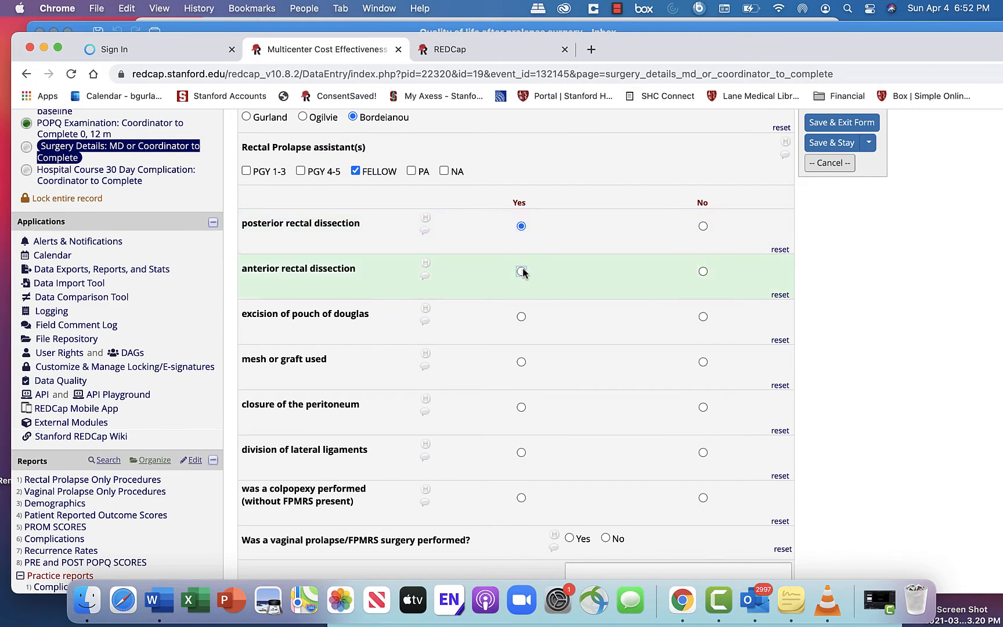
click(521, 316)
click(703, 362)
- Record Yes for closure of the peritoneum and division of lateral ligaments, and No for colpopexy performed
scroll(546, 395, down, 4)
click(521, 282)
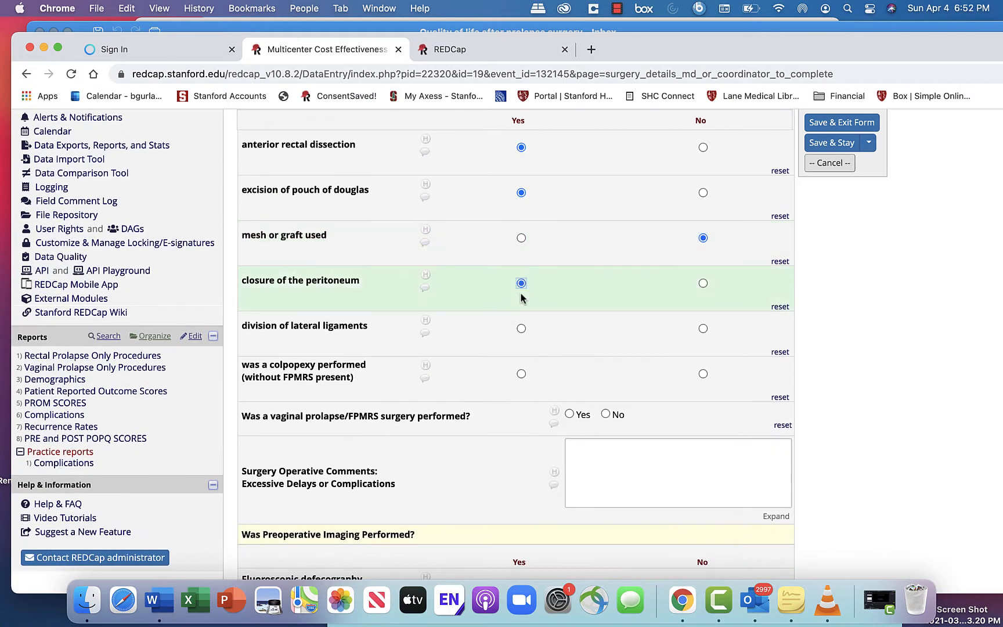
click(521, 328)
scroll(526, 297, down, 3)
scroll(580, 319, up, 2)
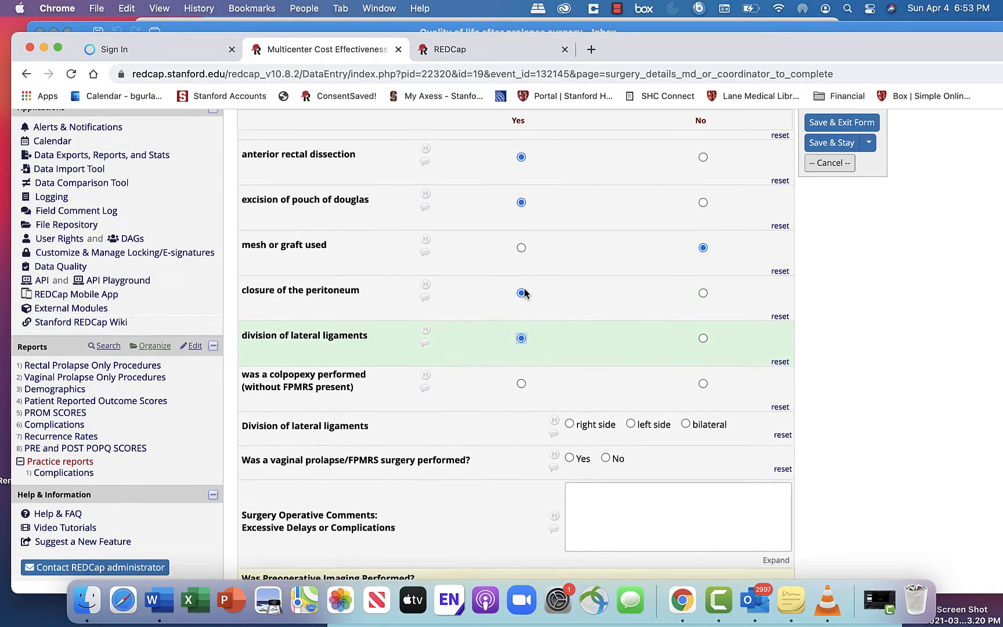
scroll(696, 342, down, 1)
click(703, 347)
- Set the division of lateral ligaments to bilateral and record No for vaginal prolapse/FPMRS surgery
scroll(424, 350, down, 3)
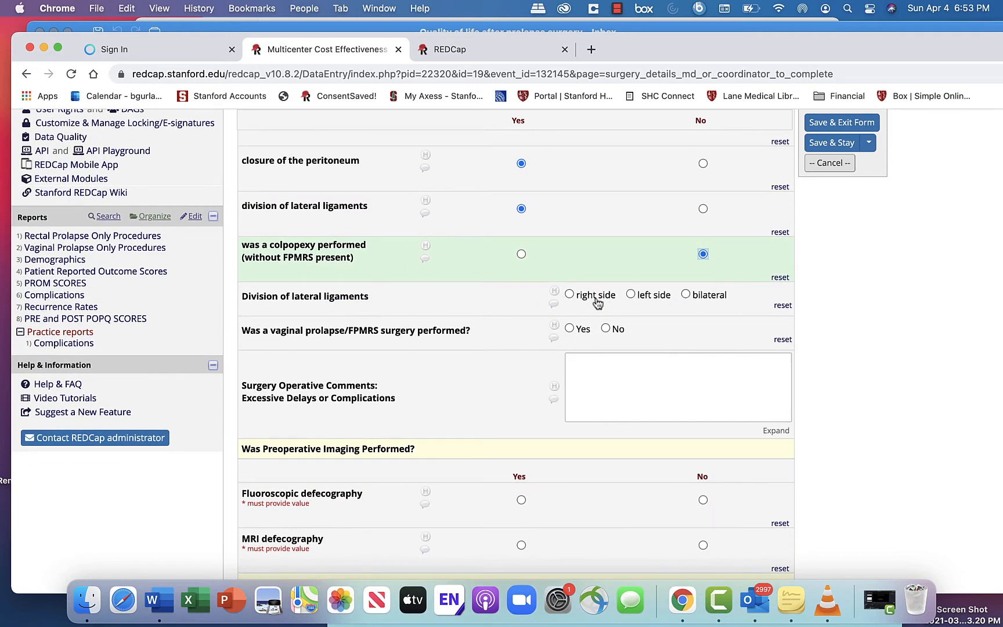
scroll(564, 296, down, 1)
scroll(565, 296, up, 3)
scroll(539, 332, down, 2)
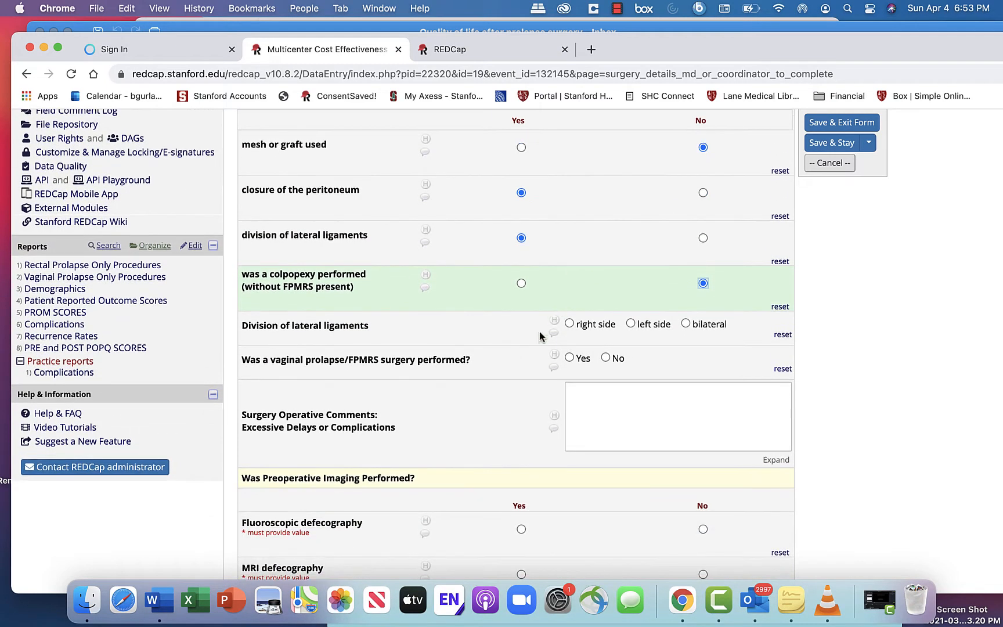
click(686, 297)
scroll(686, 296, down, 3)
click(606, 226)
- Record Yes for fluoroscopic defecography, No for MRI defecography, and Yes for cul de sac hernia on imaging
scroll(606, 227, down, 5)
click(521, 245)
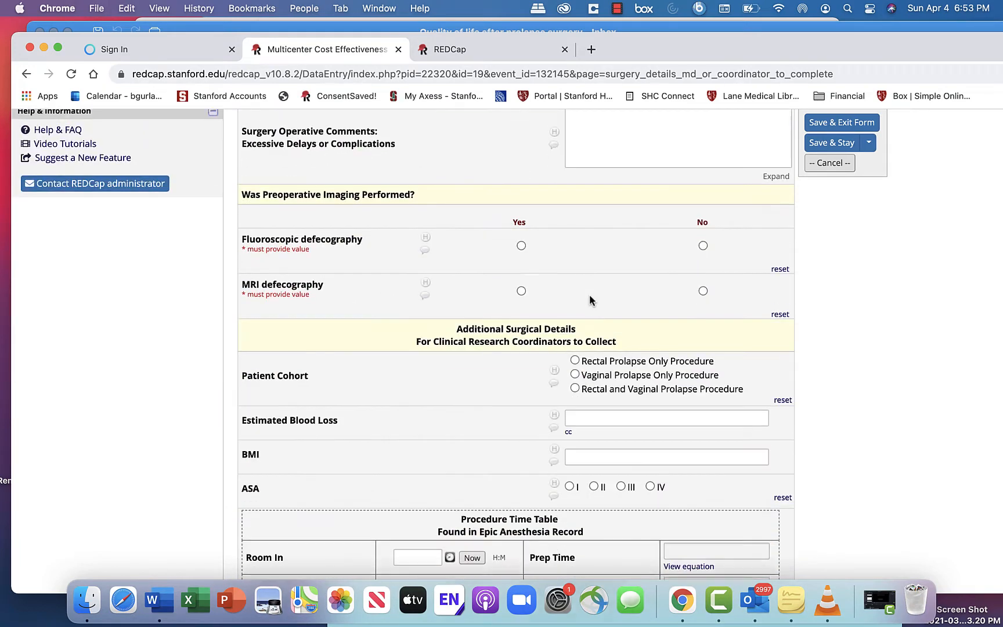
scroll(591, 298, down, 1)
click(703, 283)
click(521, 329)
- Set the patient cohort to Rectal Prolapse Only Procedure, estimated blood loss to 100 cc, BMI to 30 and ASA to II
scroll(521, 329, down, 4)
click(575, 196)
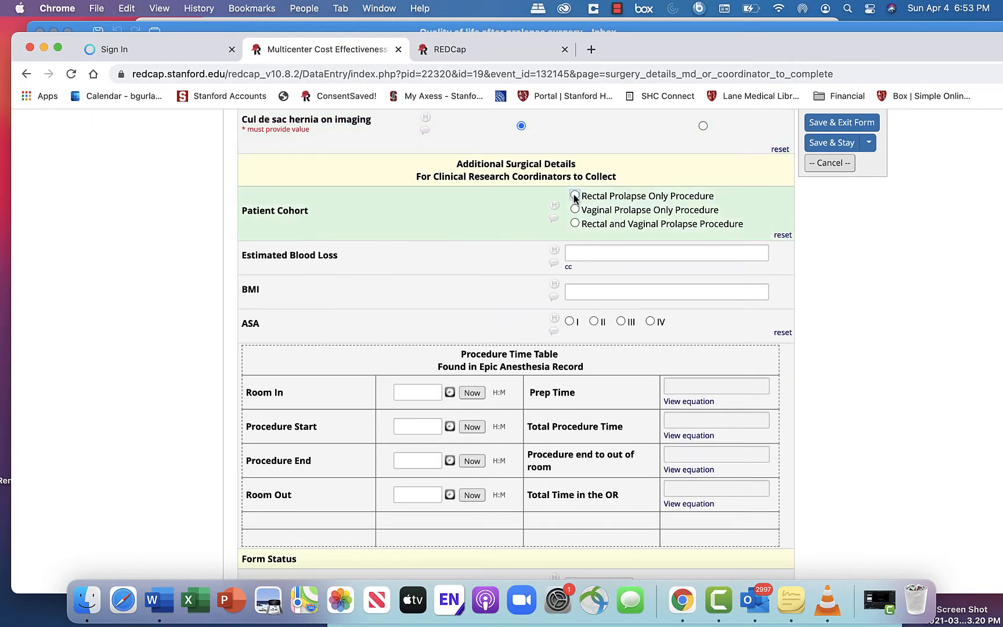
scroll(595, 203, down, 1)
click(594, 206)
click(590, 244)
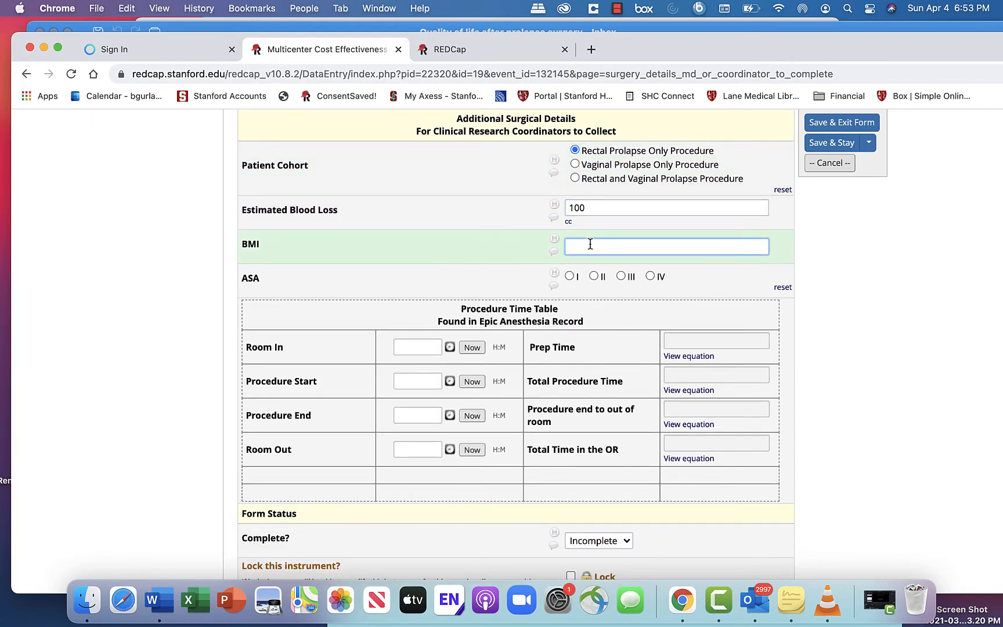
- Enter the current time, 18:53, for Room In, Procedure Start, Procedure End and Room Out
scroll(604, 290, down, 2)
click(471, 231)
click(472, 266)
click(471, 299)
click(472, 334)
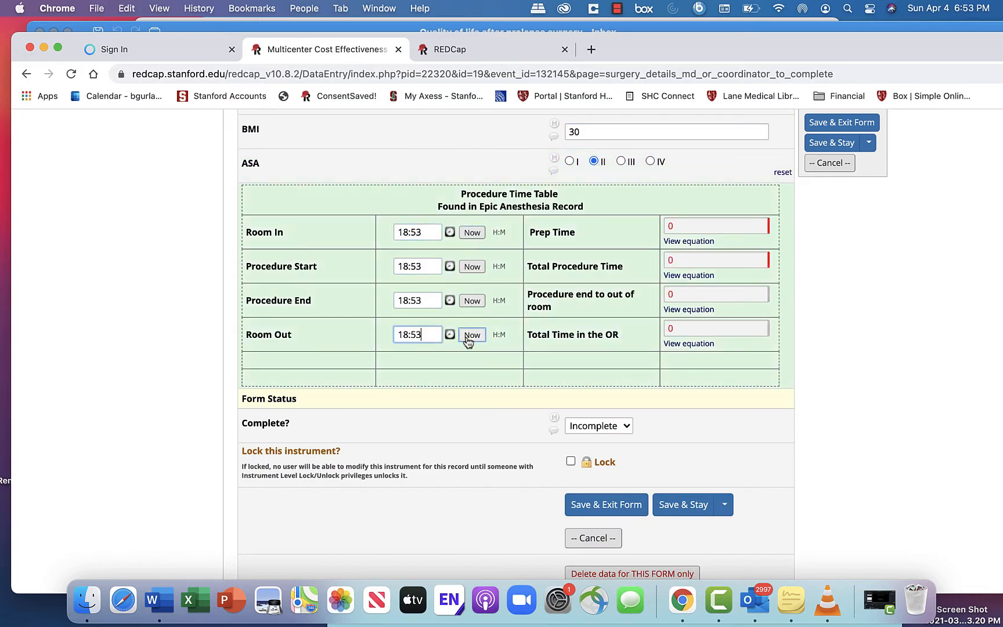
- Mark the Surgery Details form Complete, save and exit it, and open the Hospital Course 30 Day Complication form
scroll(468, 339, down, 1)
scroll(466, 336, up, 1)
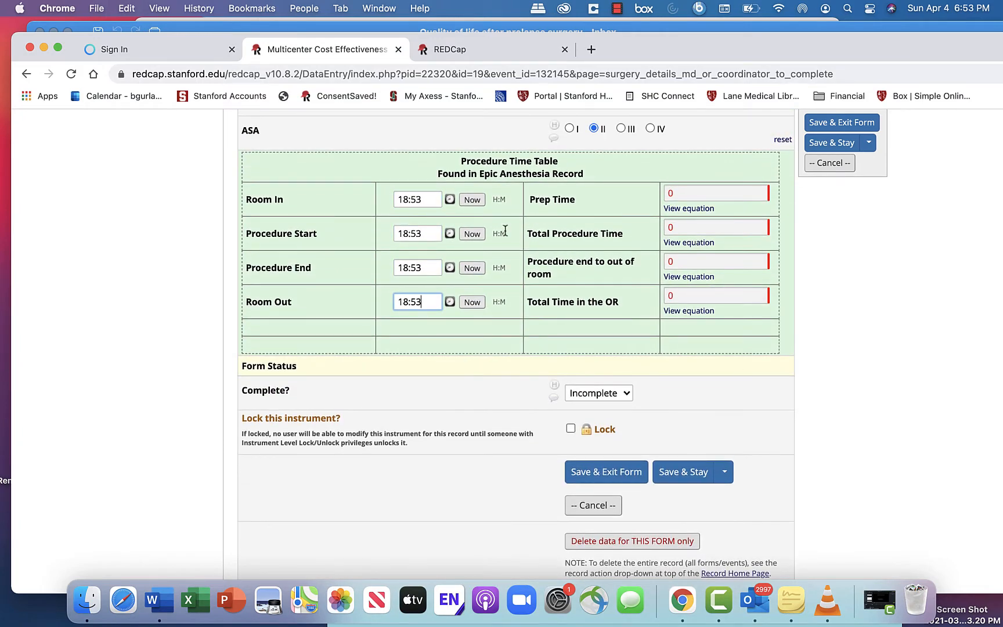
click(598, 393)
click(590, 422)
click(605, 471)
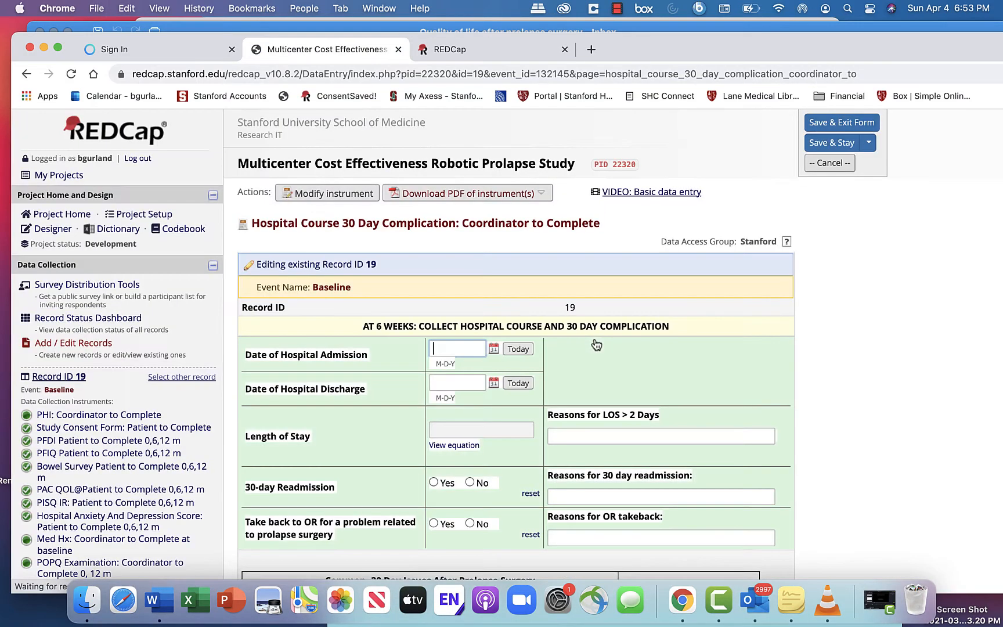
- Set the date of hospital admission to today's date, 04-04-2021
scroll(591, 372, down, 2)
scroll(591, 372, down, 3)
click(518, 215)
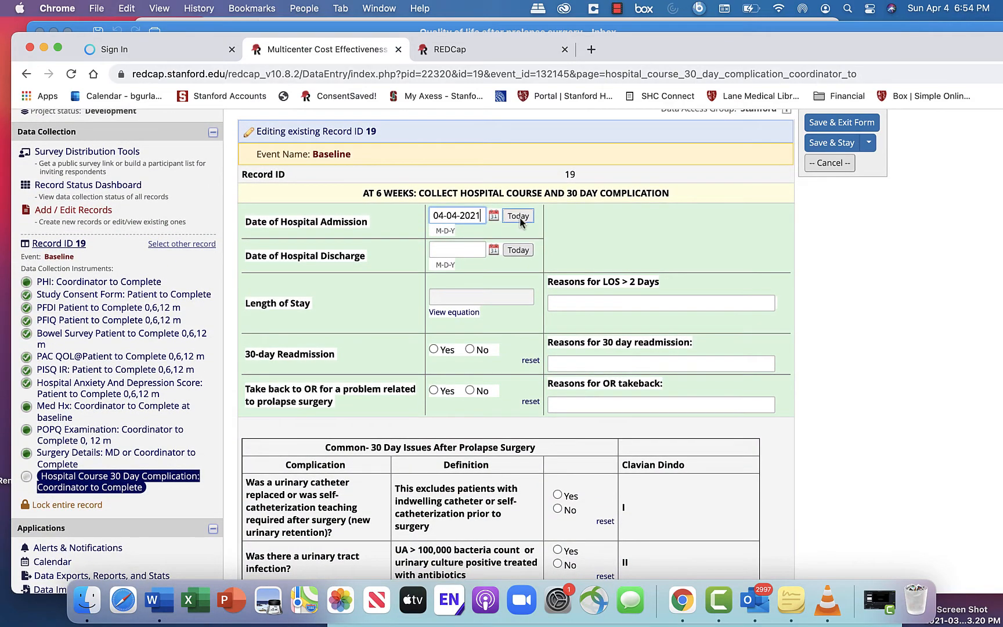
- Set the date of hospital discharge to today's date, 04-04-2021, and answer No to 30-day readmission and take back to OR
click(509, 250)
scroll(508, 255, down, 3)
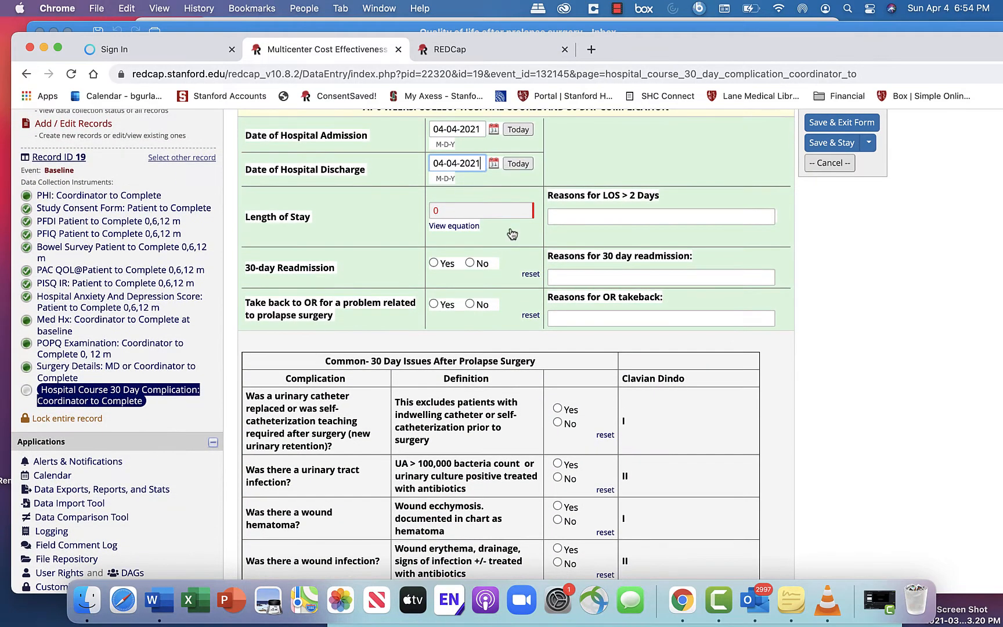
click(470, 263)
scroll(505, 347, down, 5)
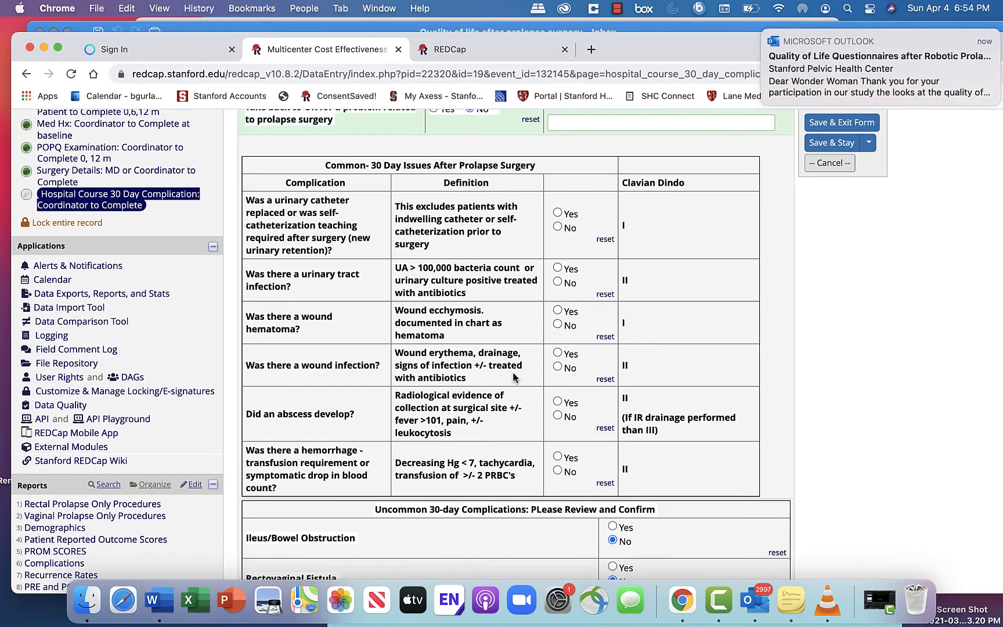
- Dismiss the e-mail notification and answer Yes to urinary catheter replacement, urinary tract infection and wound hematoma
mouse_move(850, 64)
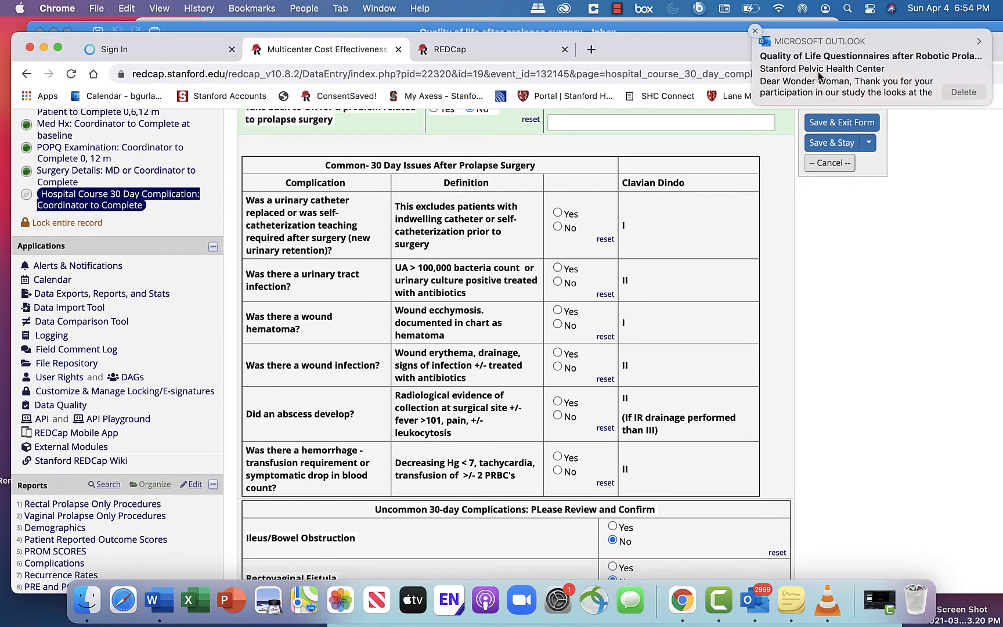
scroll(818, 71, left, 3)
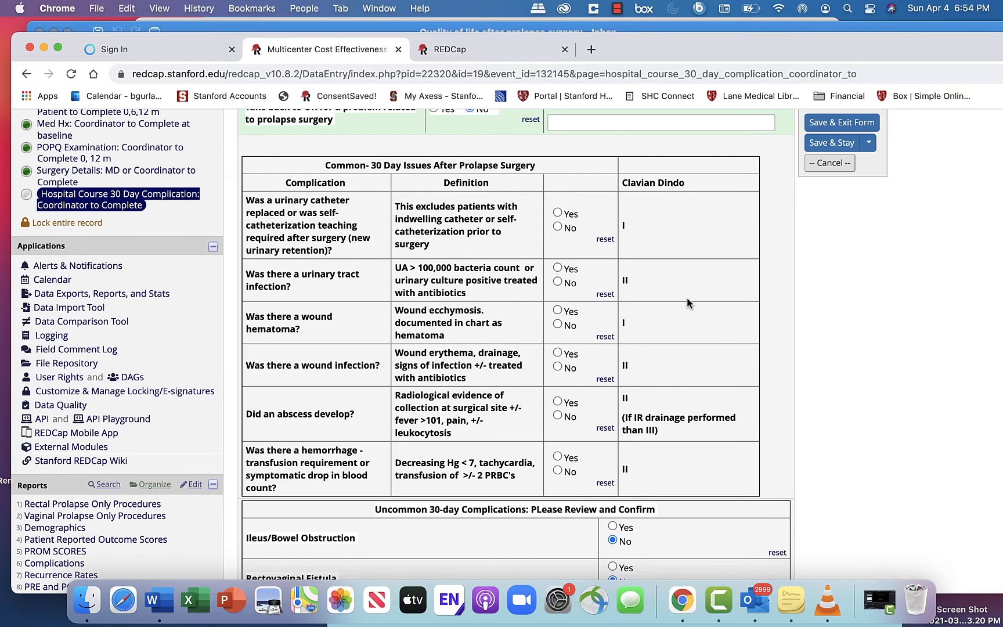
scroll(687, 297, down, 2)
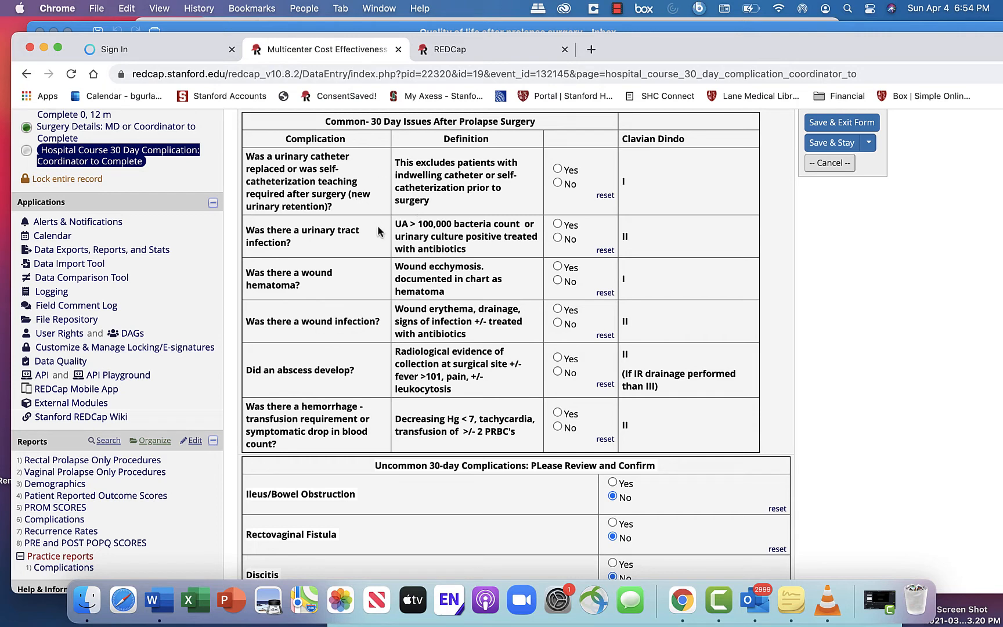
click(558, 169)
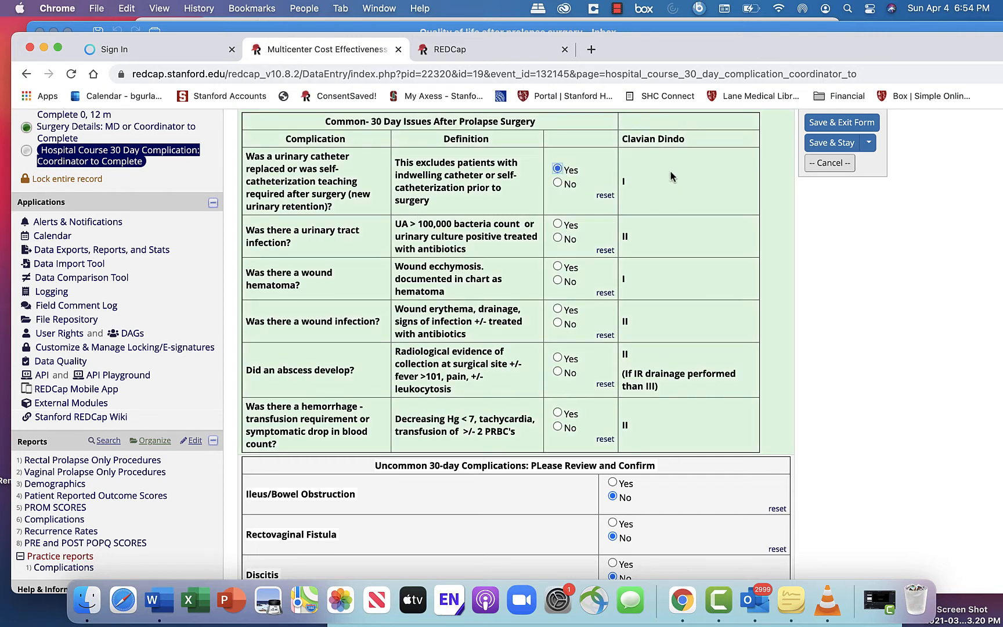
scroll(670, 173, down, 2)
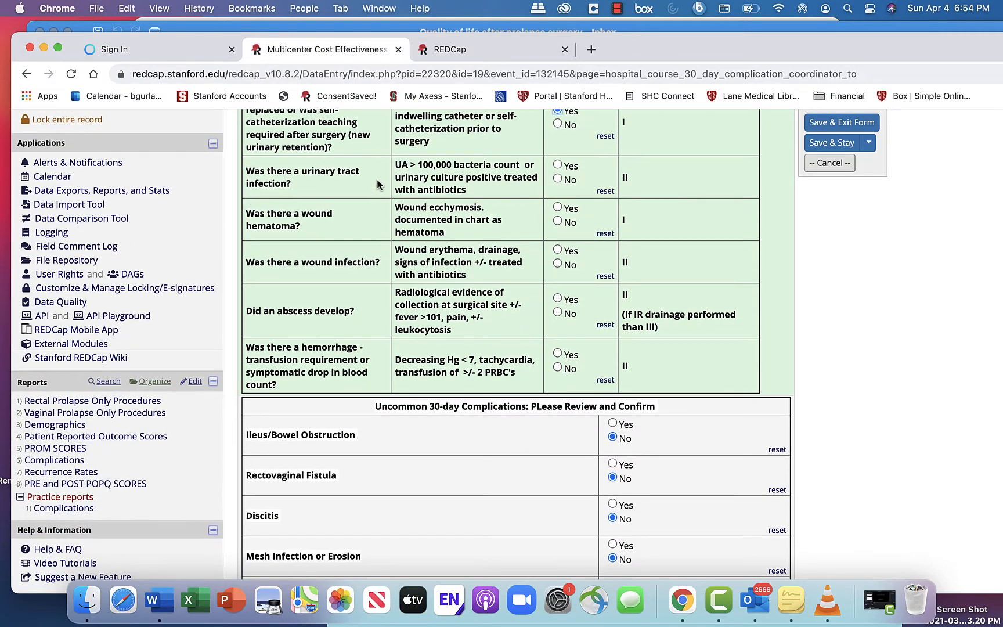
scroll(560, 234, up, 1)
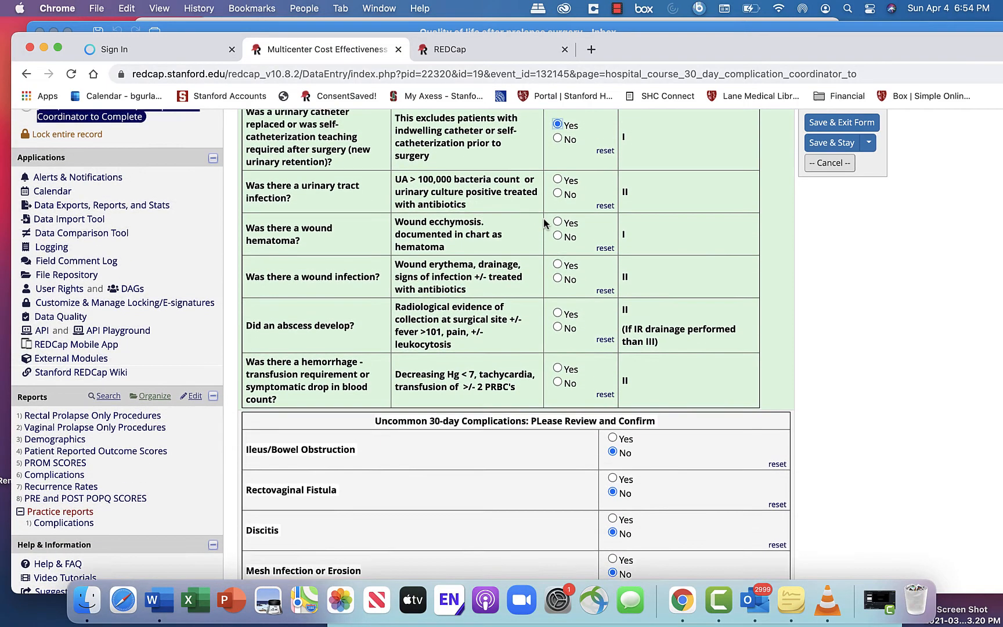
click(557, 196)
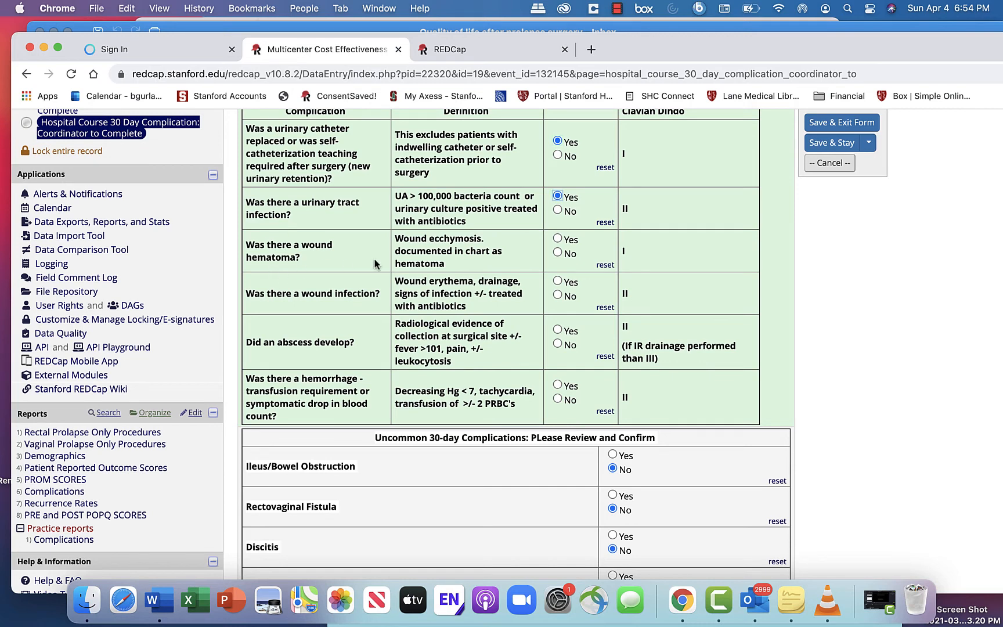
scroll(374, 264, down, 1)
click(557, 228)
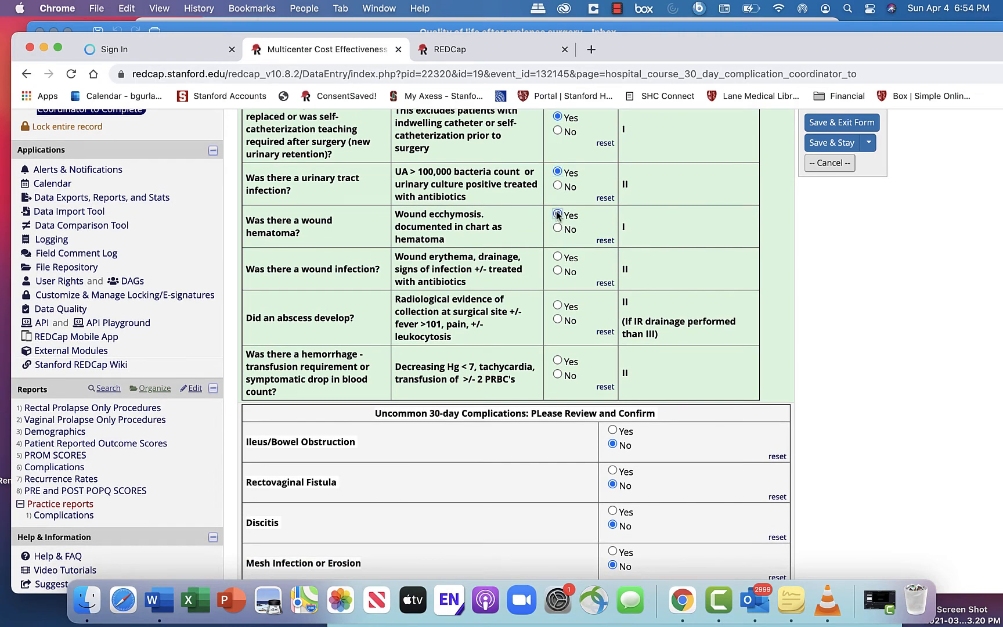
- Answer No to wound infection, abscess and hemorrhage among the common 30-day issues
scroll(557, 215, down, 1)
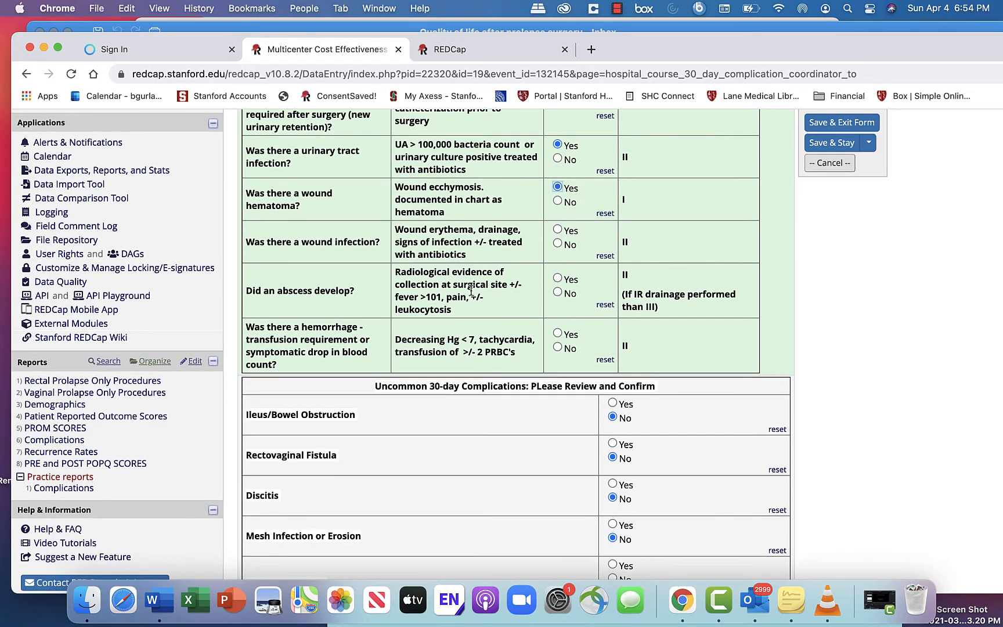
click(555, 294)
scroll(555, 296, down, 3)
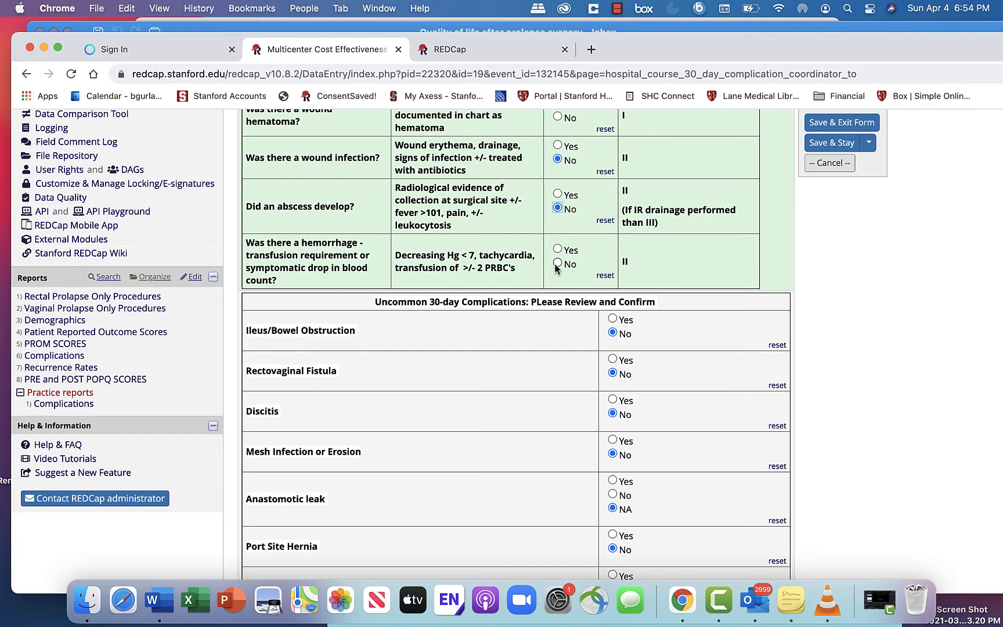
scroll(553, 264, up, 3)
scroll(553, 264, down, 4)
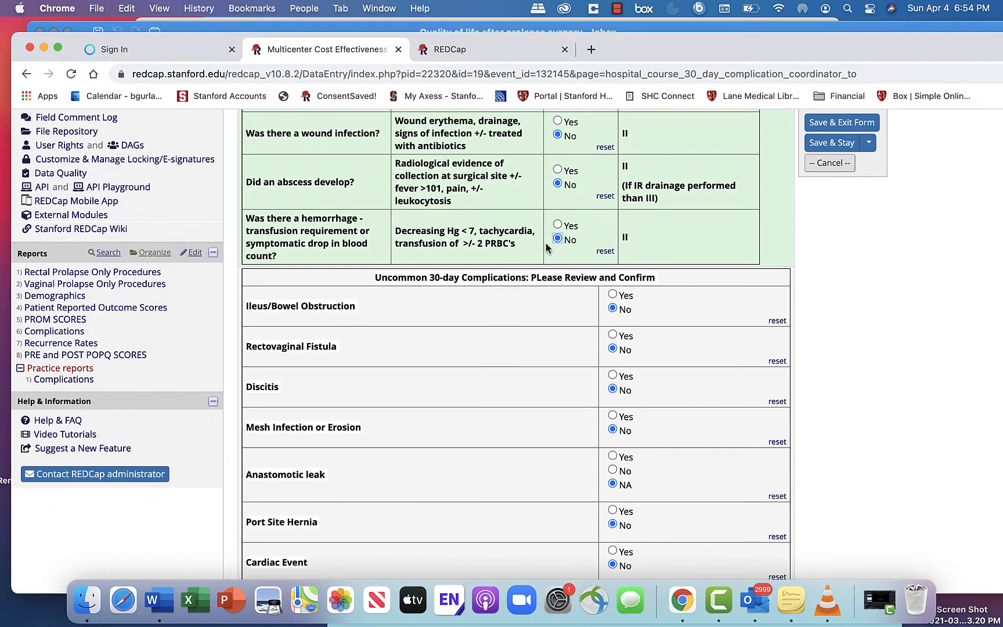
- Review the uncommon 30-day complications and mark the review of all complications as Confirmed
scroll(675, 336, down, 5)
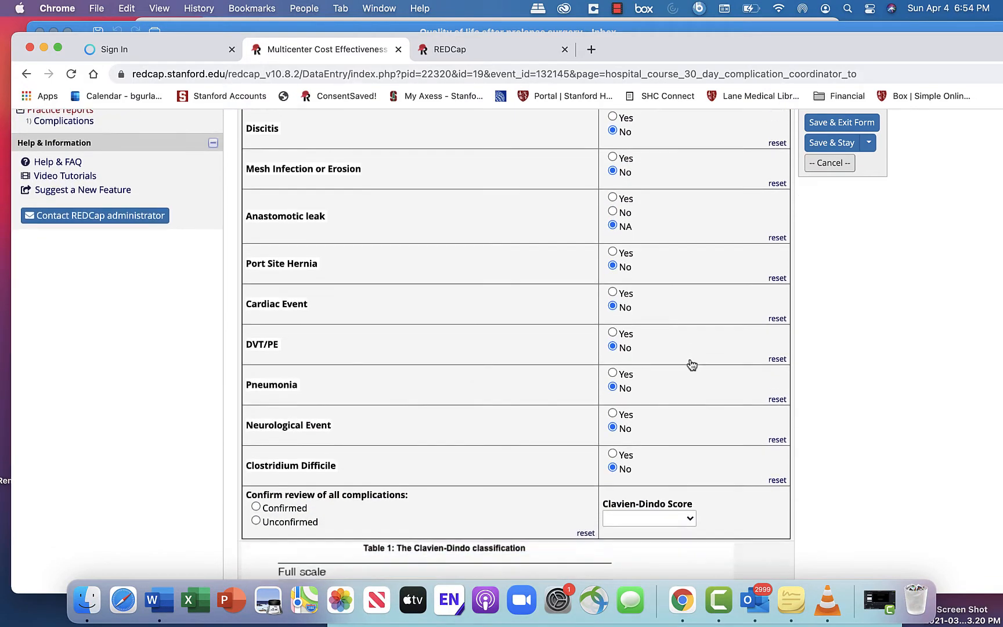
scroll(366, 444, down, 1)
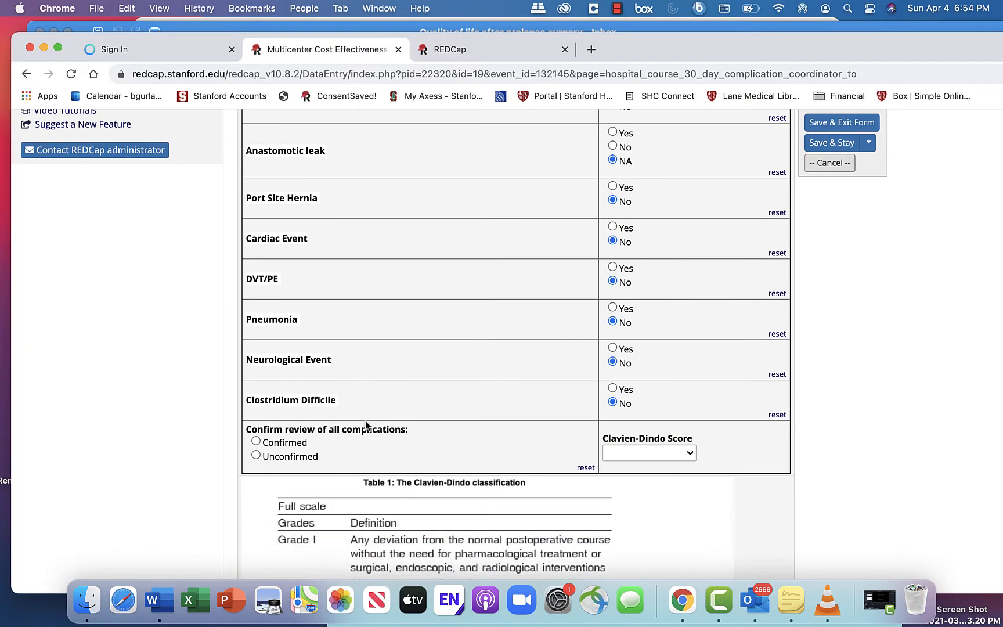
scroll(467, 244, up, 3)
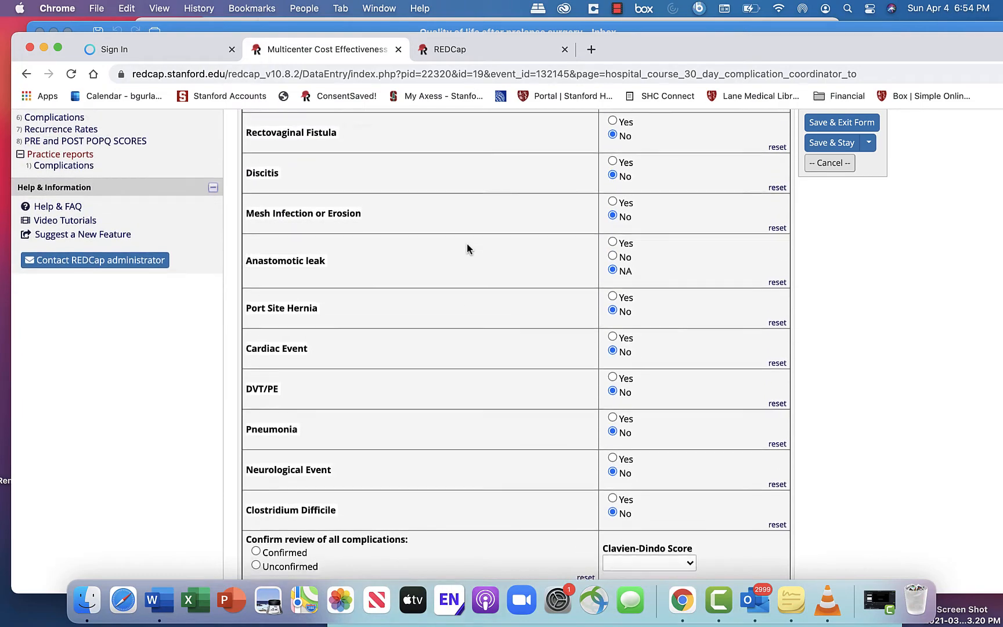
scroll(467, 244, down, 3)
click(257, 439)
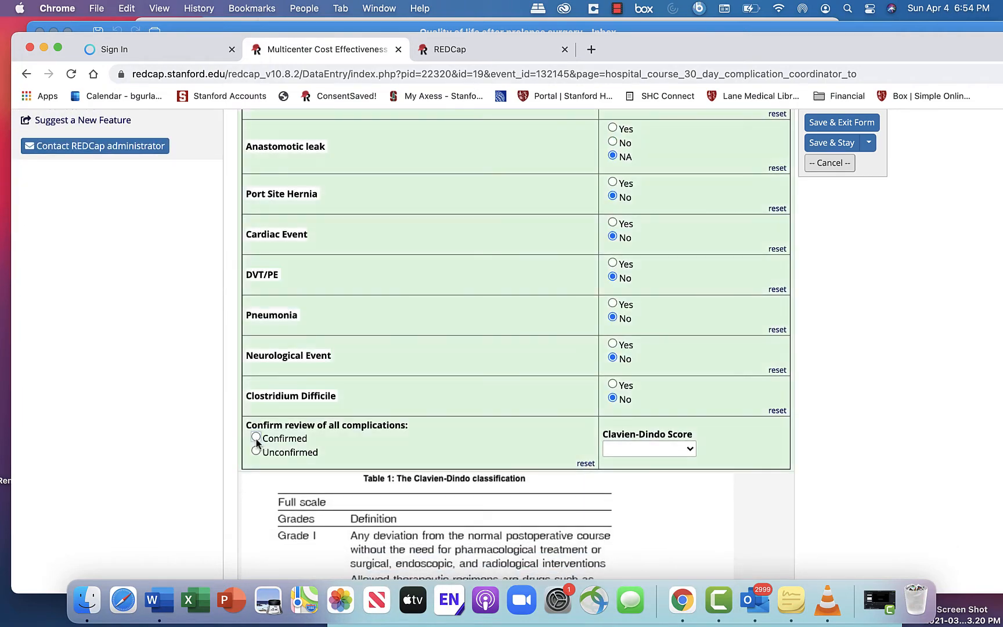
- Check the grades of the complications answered Yes and set the Clavien-Dindo Score to 2
scroll(570, 293, up, 9)
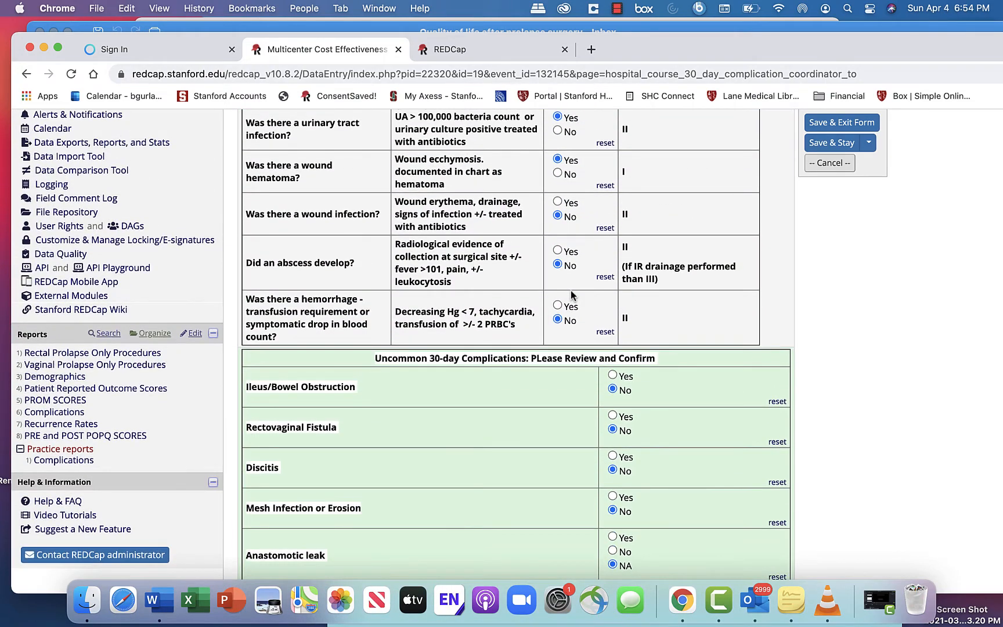
scroll(572, 294, up, 1)
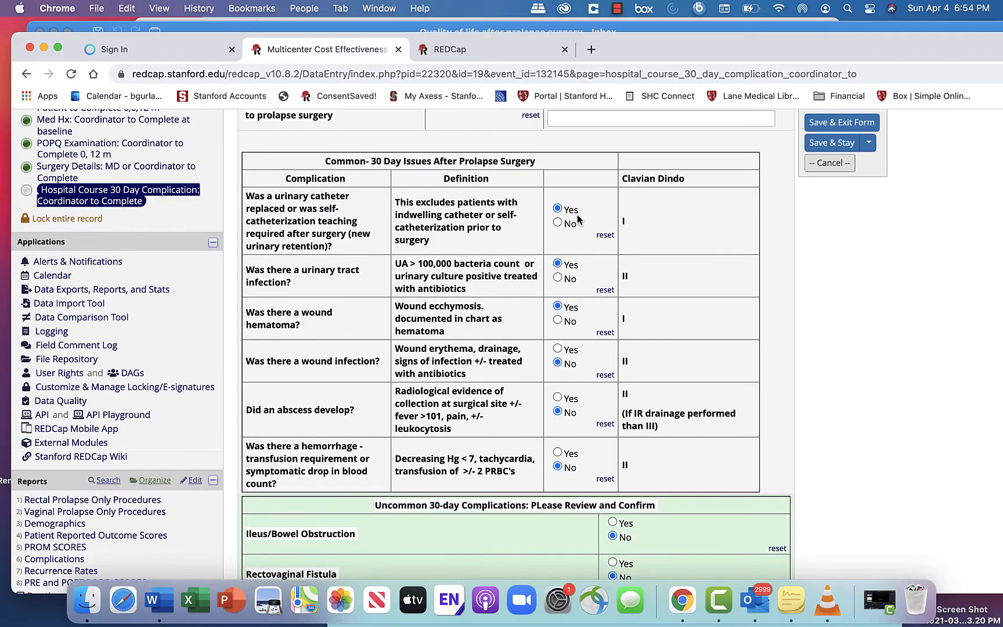
scroll(566, 296, down, 1)
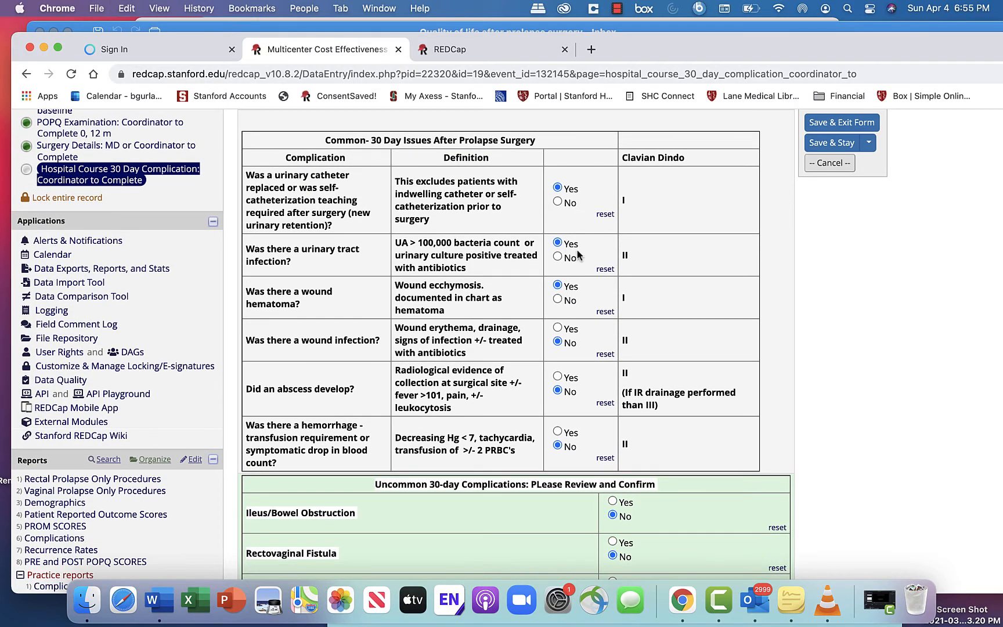
scroll(703, 262, down, 15)
click(694, 286)
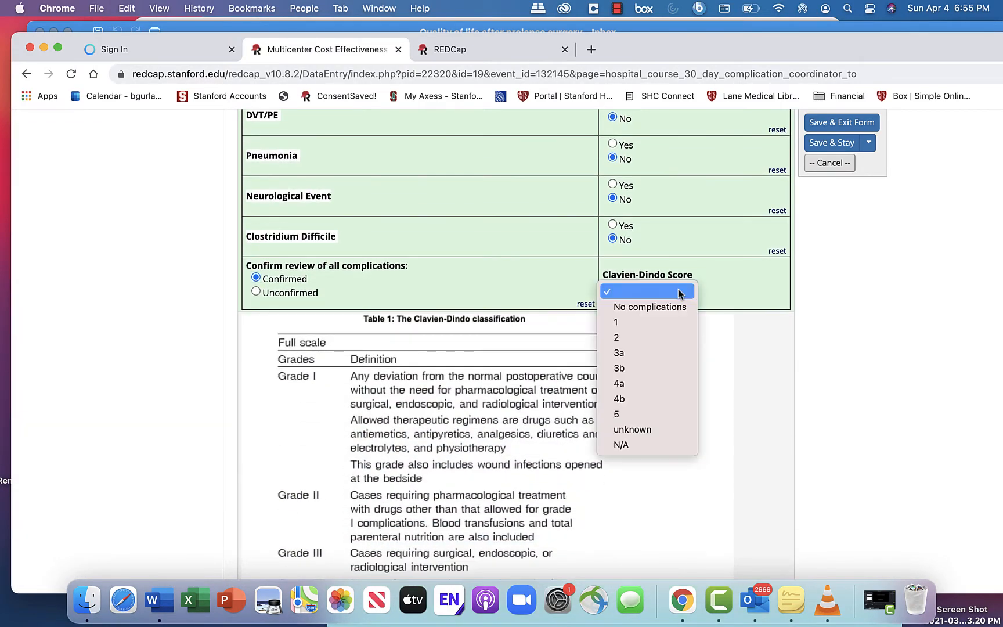
click(639, 341)
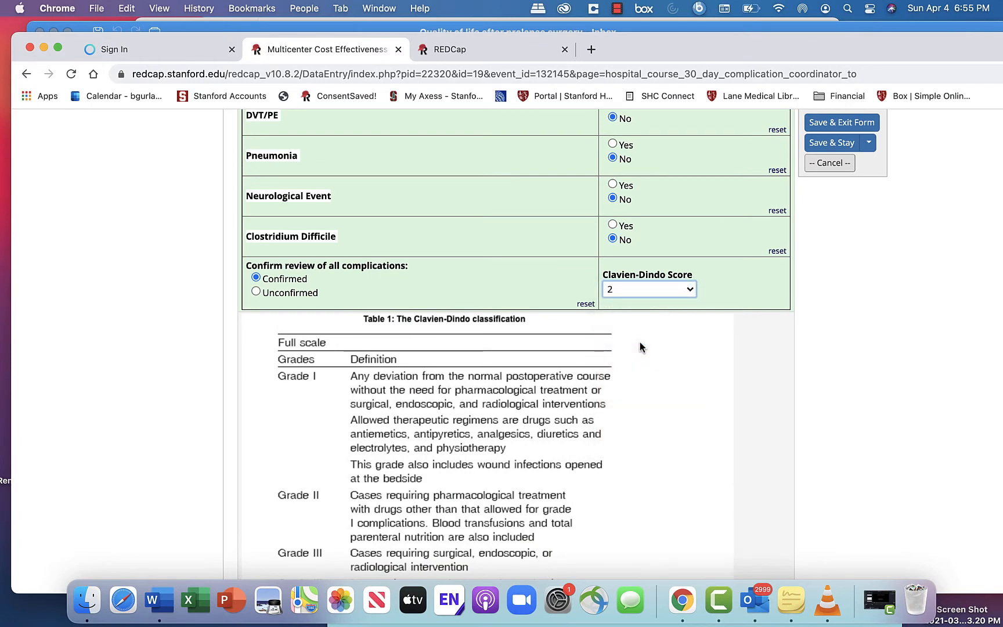
- Mark the Hospital Course 30 Day Complication form Complete, then save and exit to the record's form overview
scroll(640, 342, down, 10)
click(630, 343)
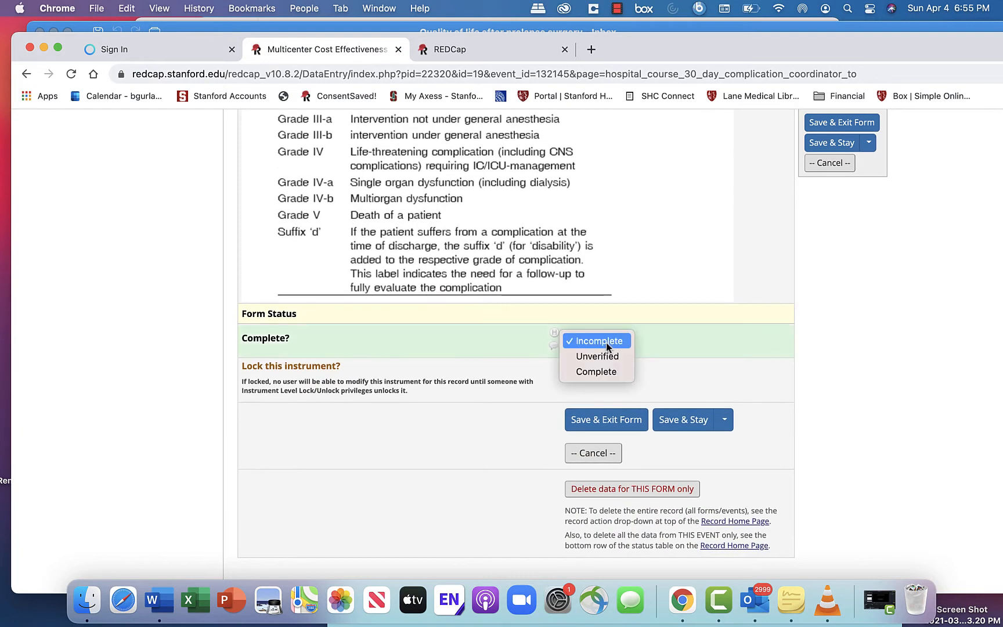
click(593, 372)
click(587, 428)
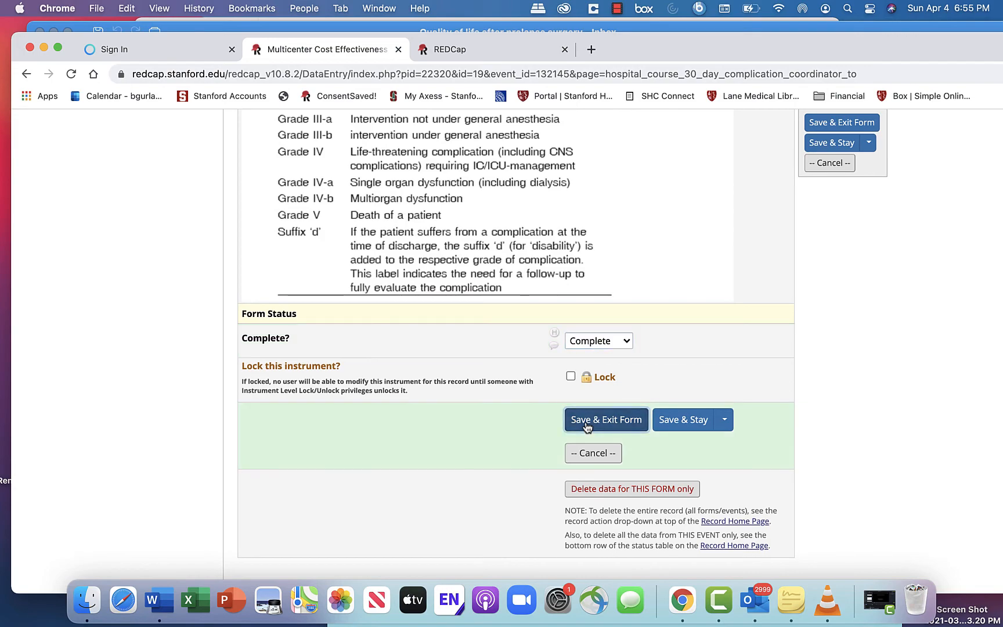
scroll(586, 427, down, 5)
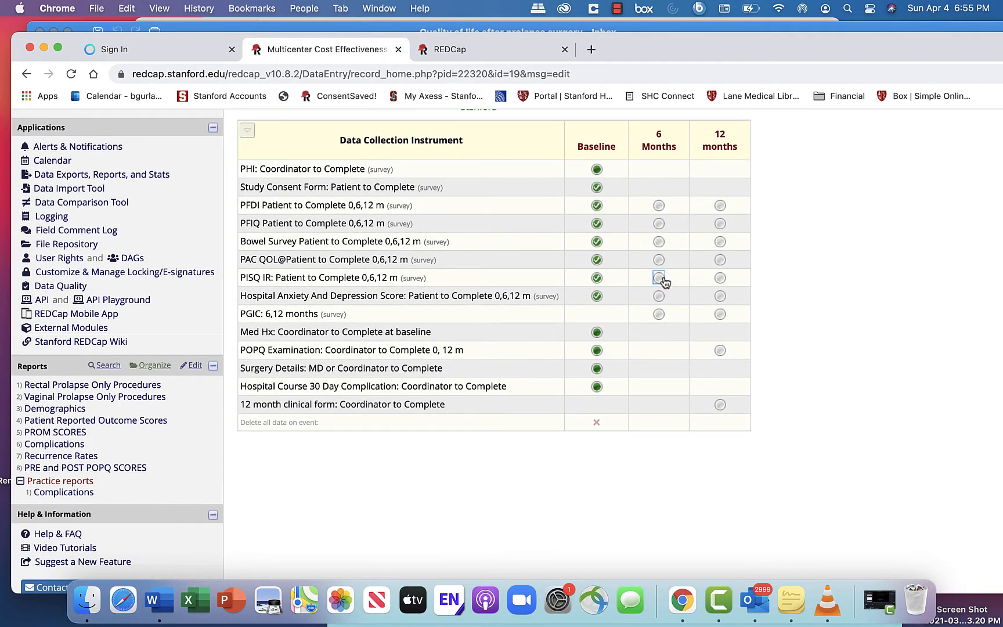
scroll(663, 280, up, 1)
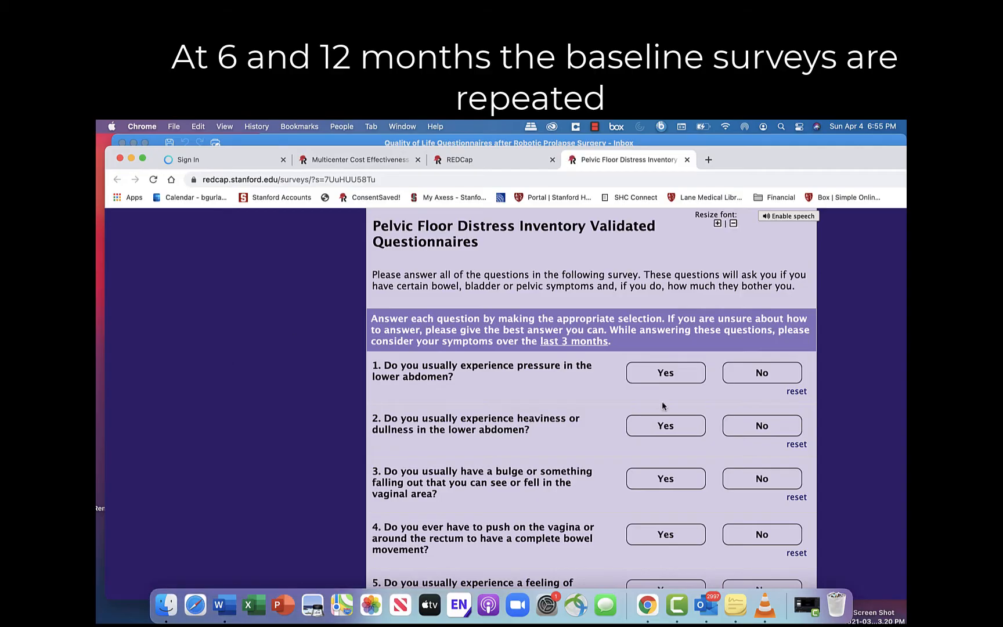
- Answer No to questions 1 to 3 of the repeated Pelvic Floor Distress Inventory survey and try to submit it
click(740, 377)
click(741, 379)
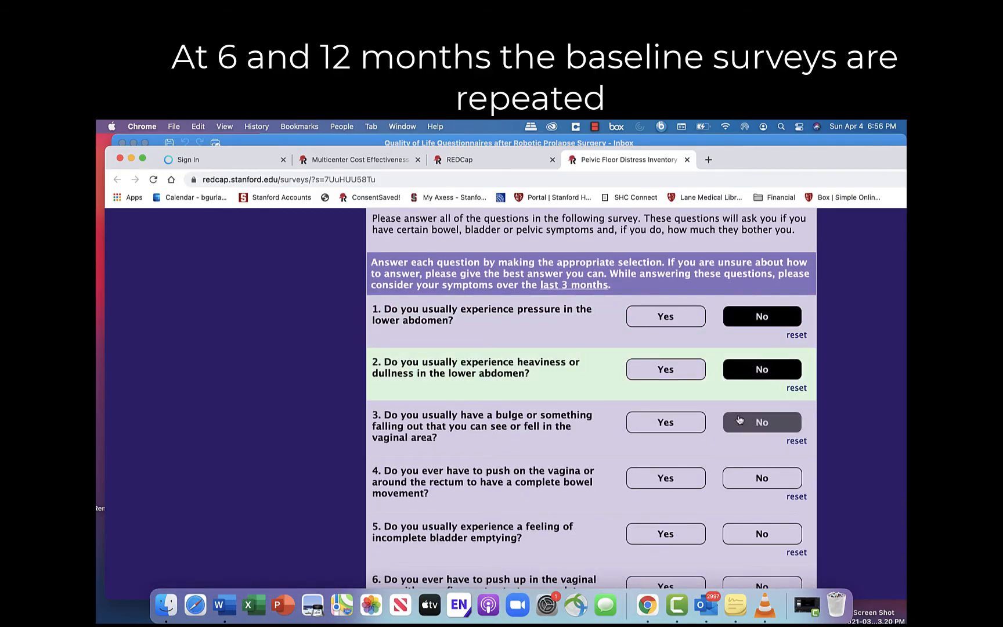
click(739, 421)
scroll(711, 428, down, 15)
click(571, 468)
click(721, 451)
scroll(678, 468, down, 15)
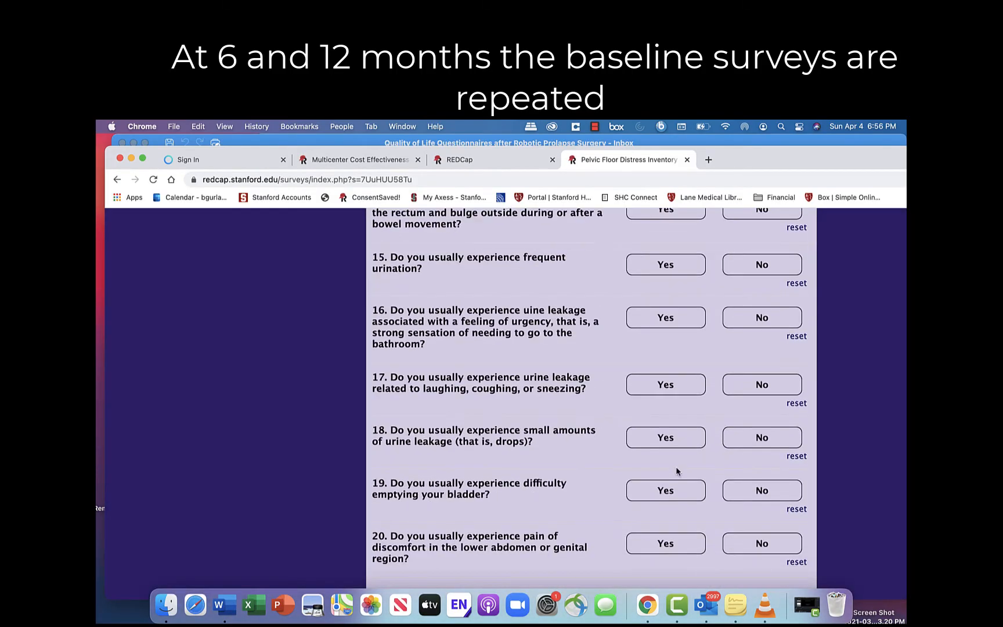
click(600, 464)
click(719, 453)
- Answer Yes to survey question 4 on pushing to complete a bowel movement, set its bother level to Not at all, and submit
scroll(719, 456, down, 2)
click(674, 436)
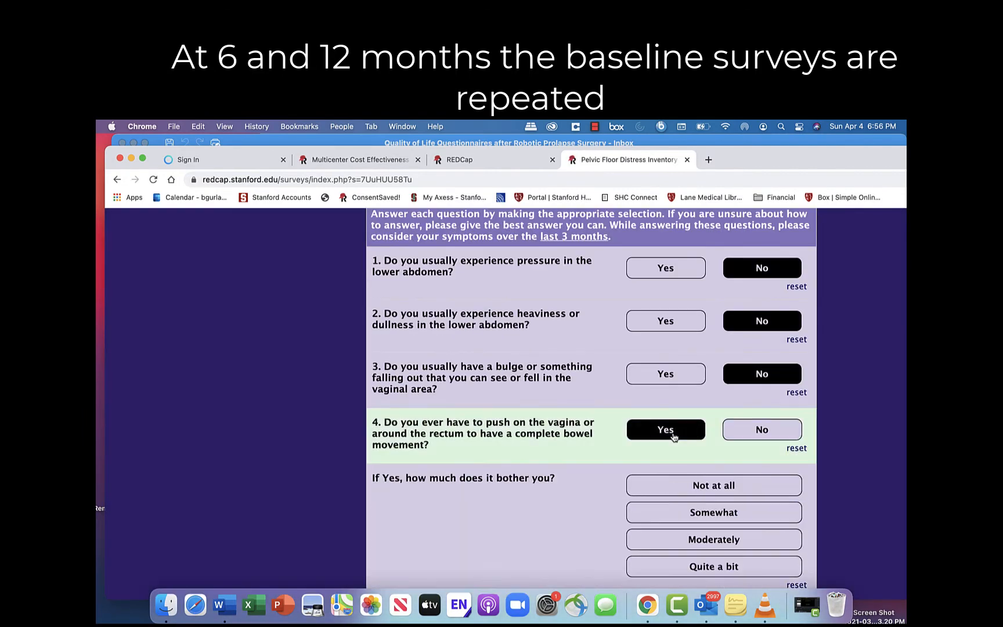
click(686, 489)
scroll(686, 491, down, 15)
click(603, 466)
scroll(642, 304, down, 2)
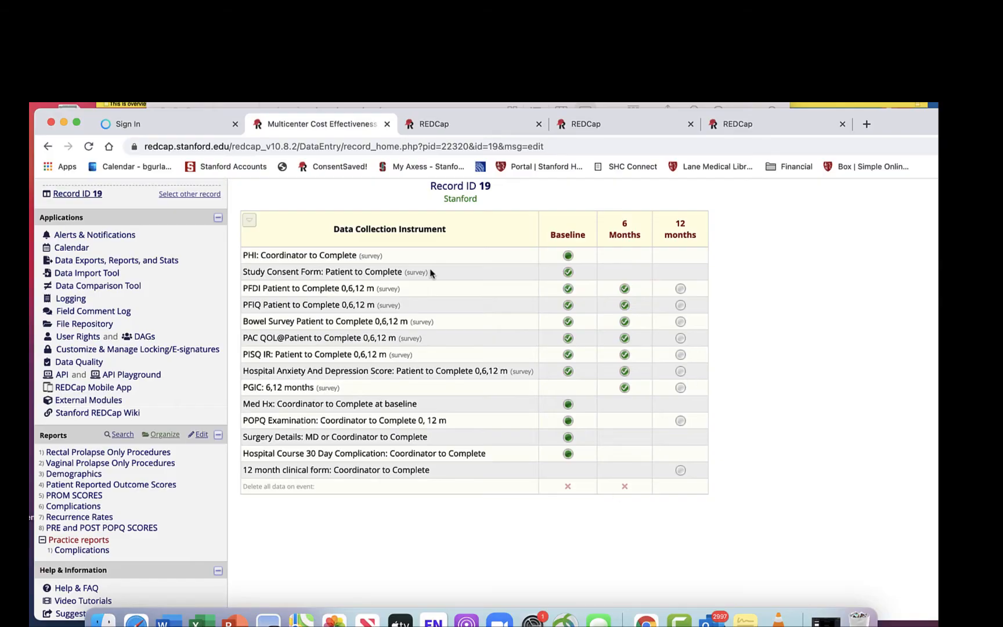
- Reload the record home page and open the 12-month POPQ Examination form
scroll(430, 273, up, 5)
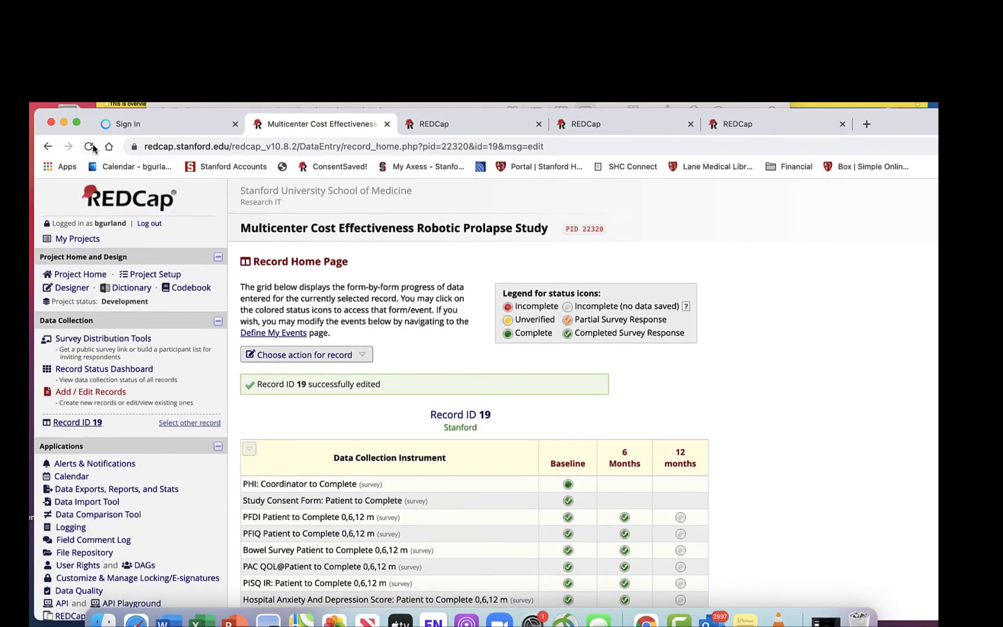
click(90, 147)
scroll(779, 405, down, 3)
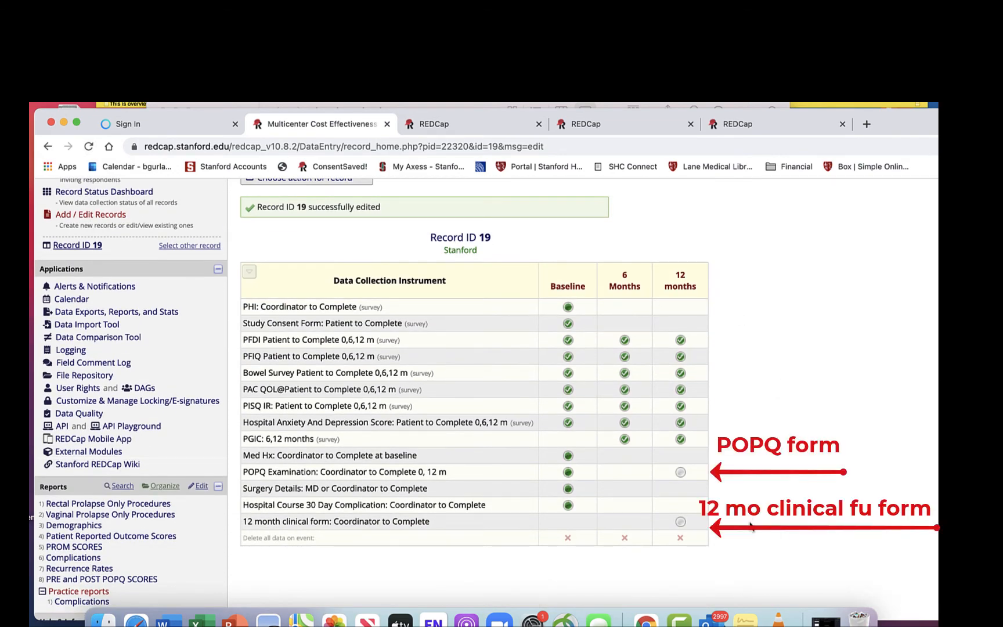
click(680, 472)
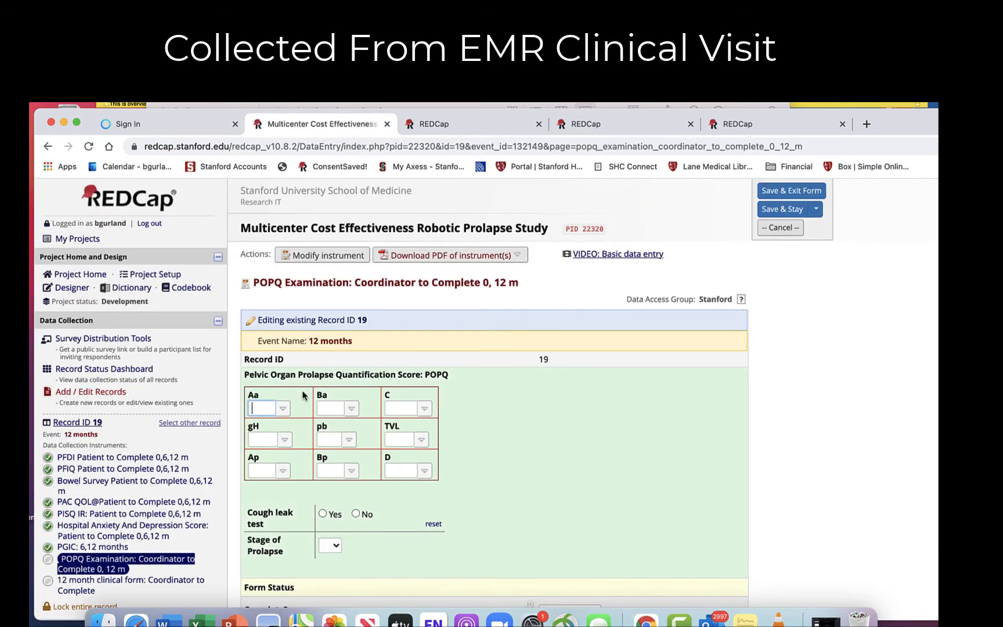
- Set the 12-month POPQ scores Aa to -3, Ba to -3 and C to -10
click(283, 408)
click(270, 425)
click(352, 409)
click(333, 425)
click(425, 408)
click(396, 425)
- Set the 12-month POPQ scores gH to 3, pb to 5 and TVL to 8
click(256, 500)
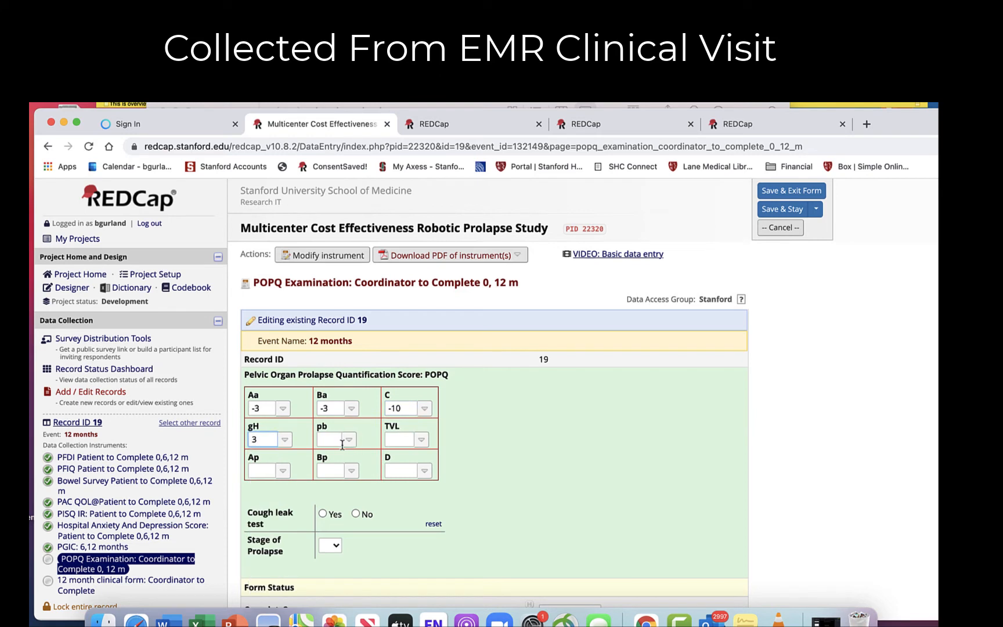
click(342, 441)
text(5)
click(420, 439)
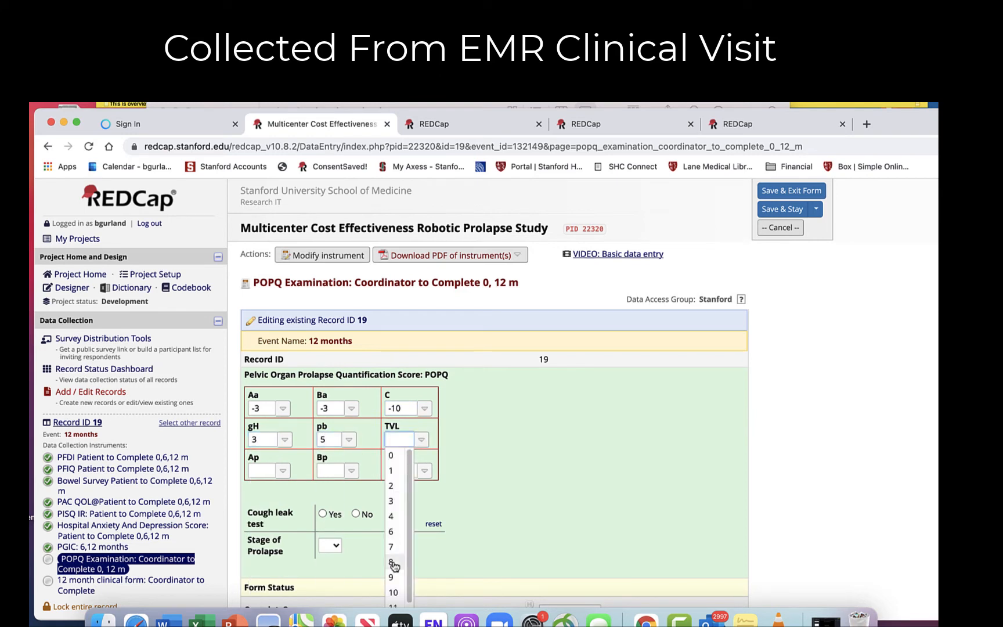
click(394, 563)
- Set the 12-month POPQ scores Ap to -3, Bp to -3 and D to -10
click(273, 470)
click(269, 486)
click(351, 470)
click(326, 486)
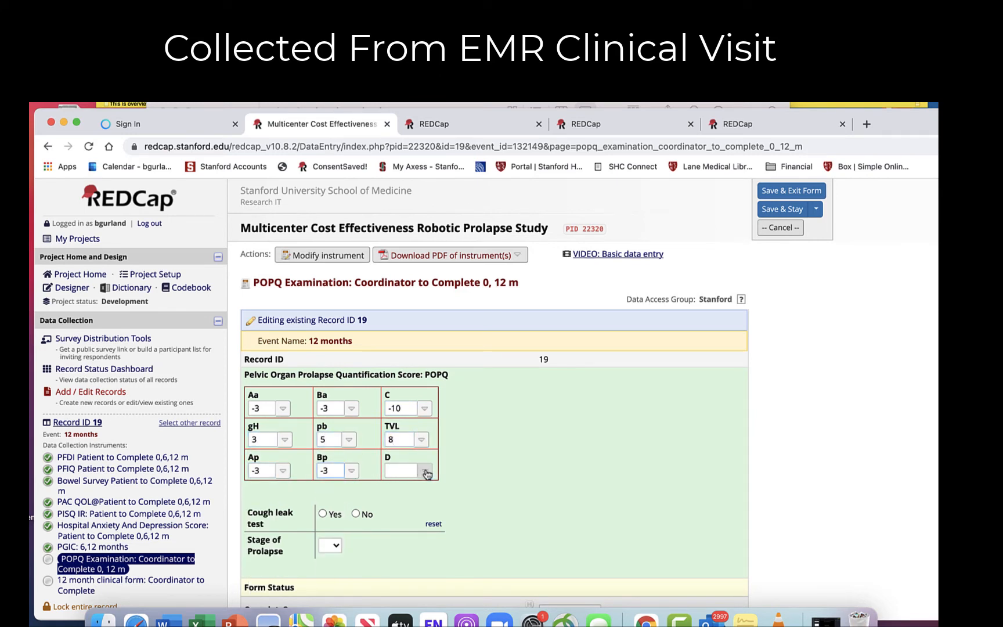
click(425, 472)
click(399, 562)
- Set the cough leak test to No and the stage of prolapse to 0, then save and exit the POPQ form as Complete
scroll(319, 395, down, 3)
click(355, 328)
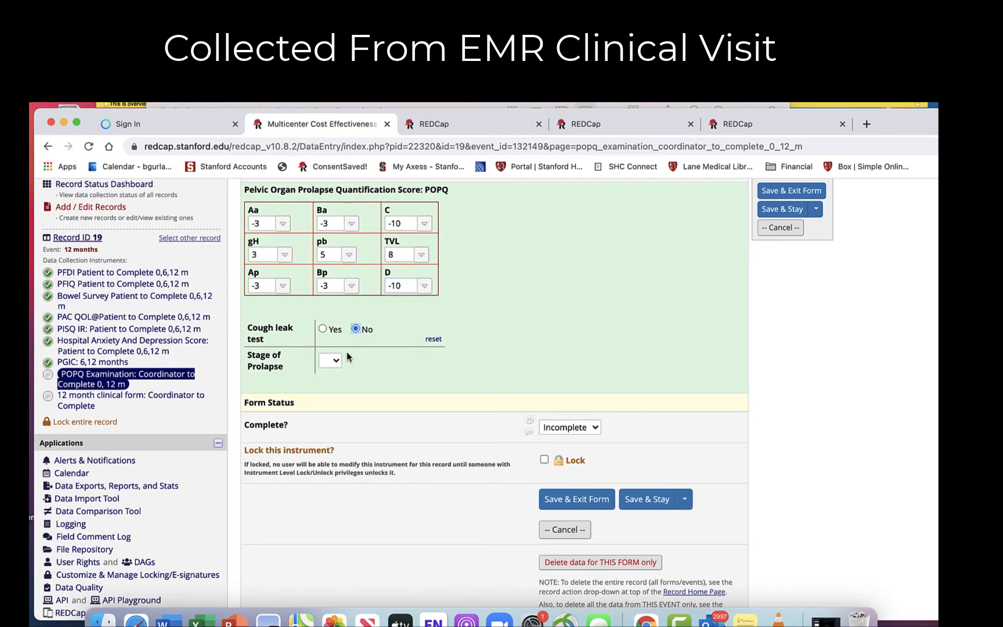
click(331, 361)
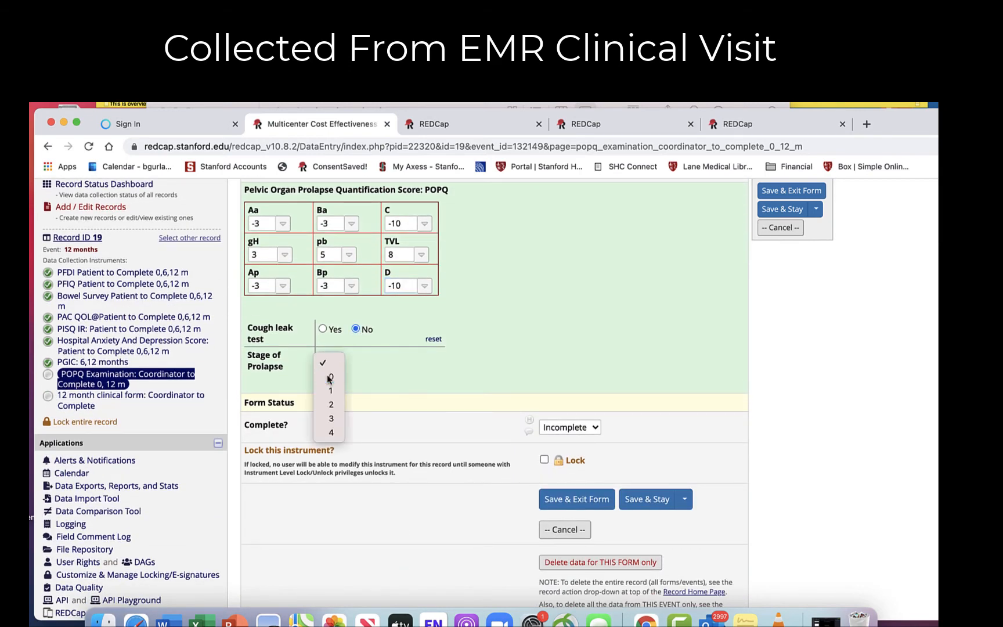
click(329, 377)
scroll(436, 395, down, 1)
click(569, 387)
click(572, 414)
click(557, 457)
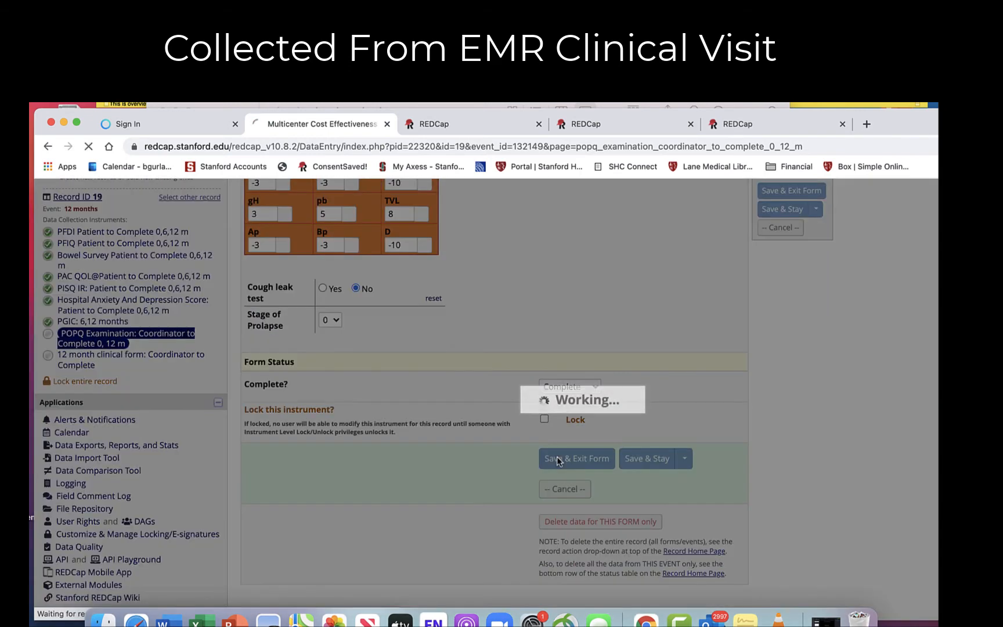
- Open the 12 month clinical form from the record home page and set Dyspareunia to No with intervention type NA
scroll(685, 417, down, 10)
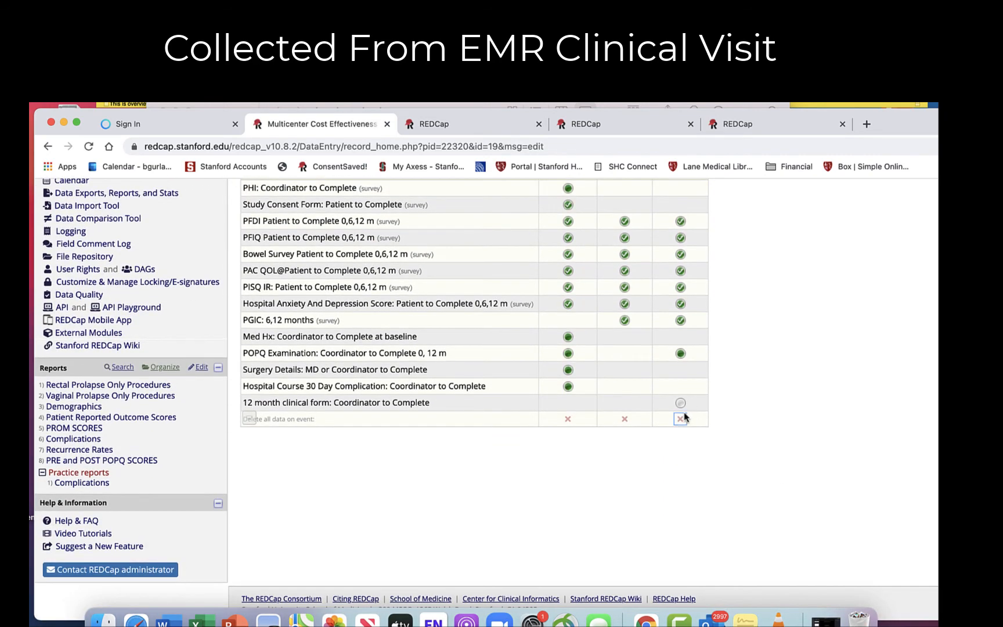
click(680, 404)
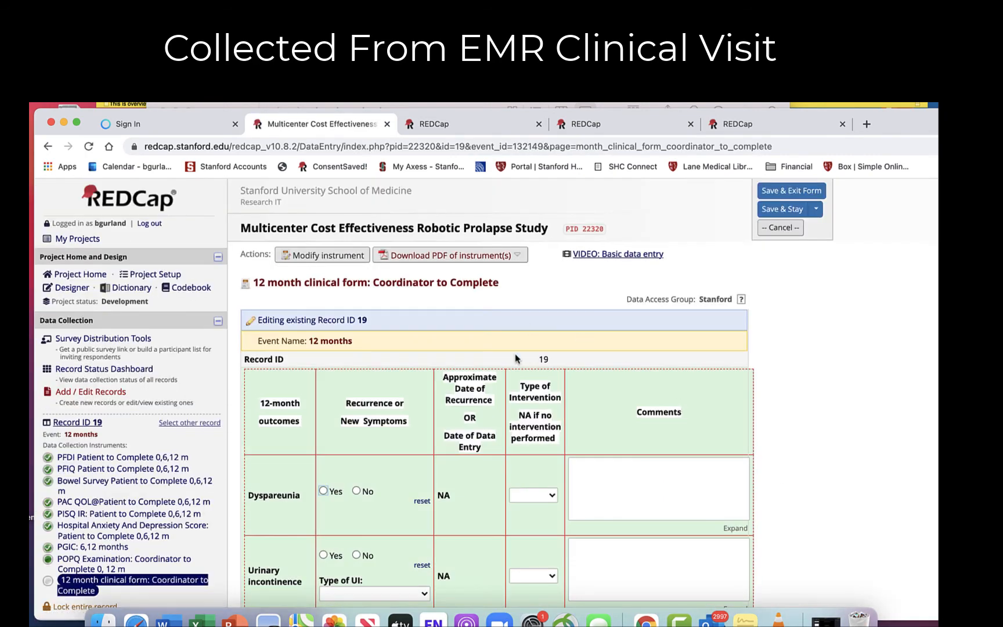
scroll(455, 516, down, 3)
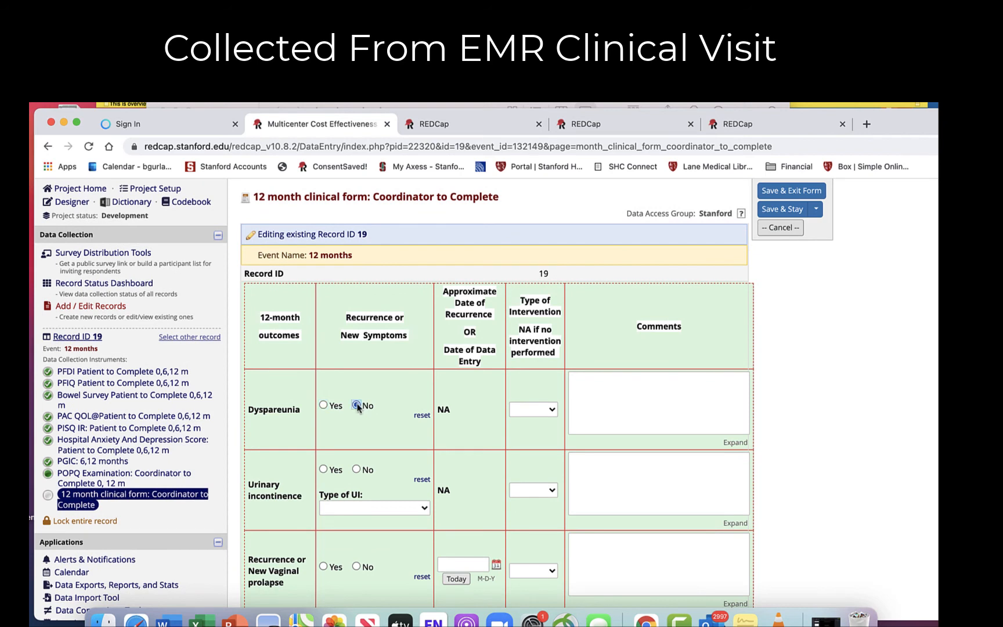
click(356, 405)
click(533, 409)
click(524, 454)
- Set Urinary incontinence to No, with intervention type NA and type of UI "No urinary incontinence"
click(545, 489)
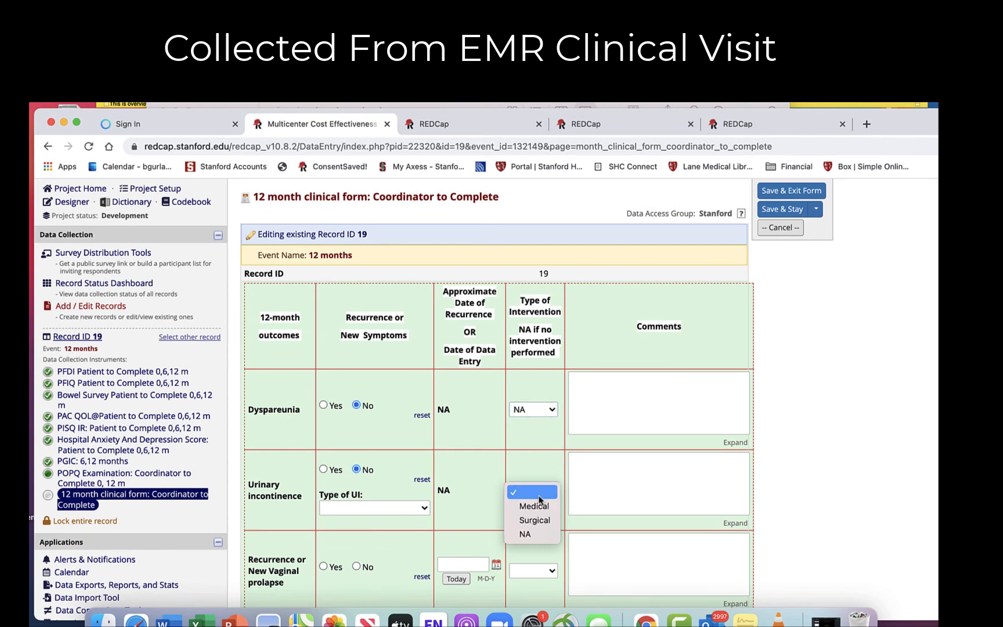
click(526, 533)
click(415, 509)
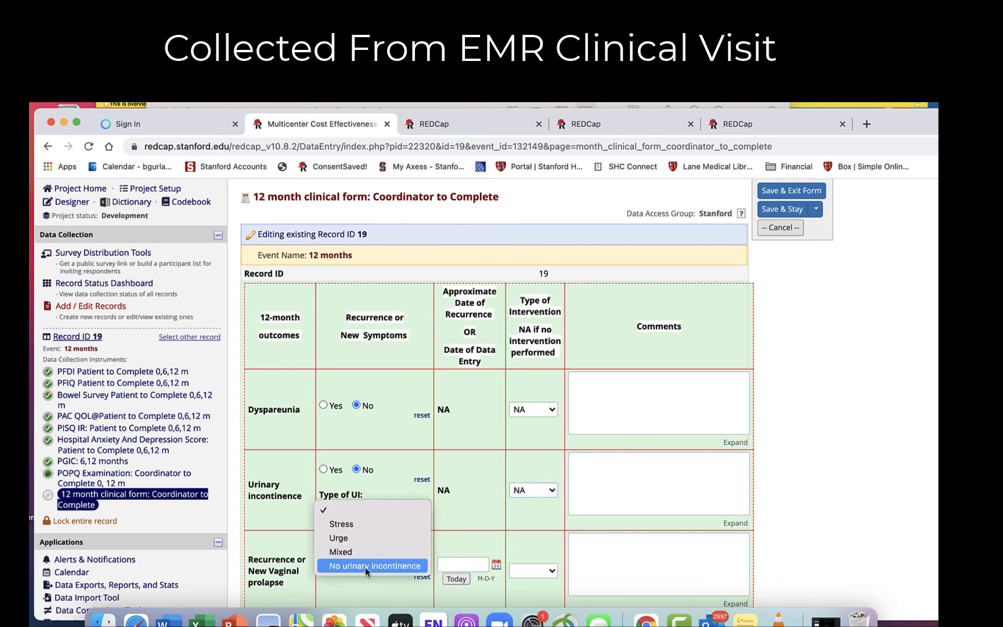
click(372, 565)
- Set Recurrence or New Vaginal prolapse to No, with today's date 04-04-2021 and intervention type NA
scroll(365, 571, down, 5)
scroll(365, 572, down, 2)
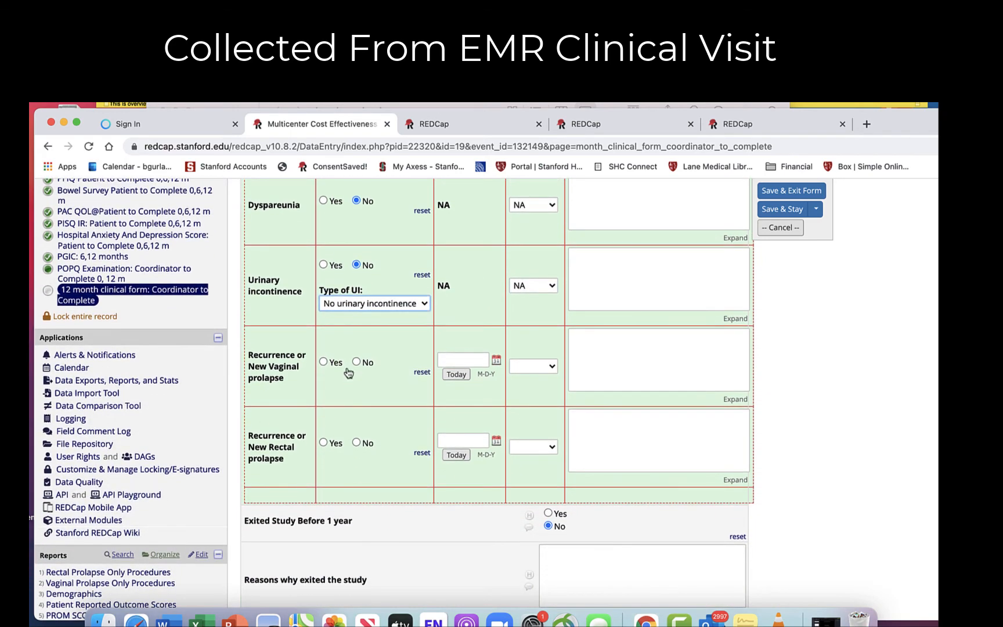
click(457, 374)
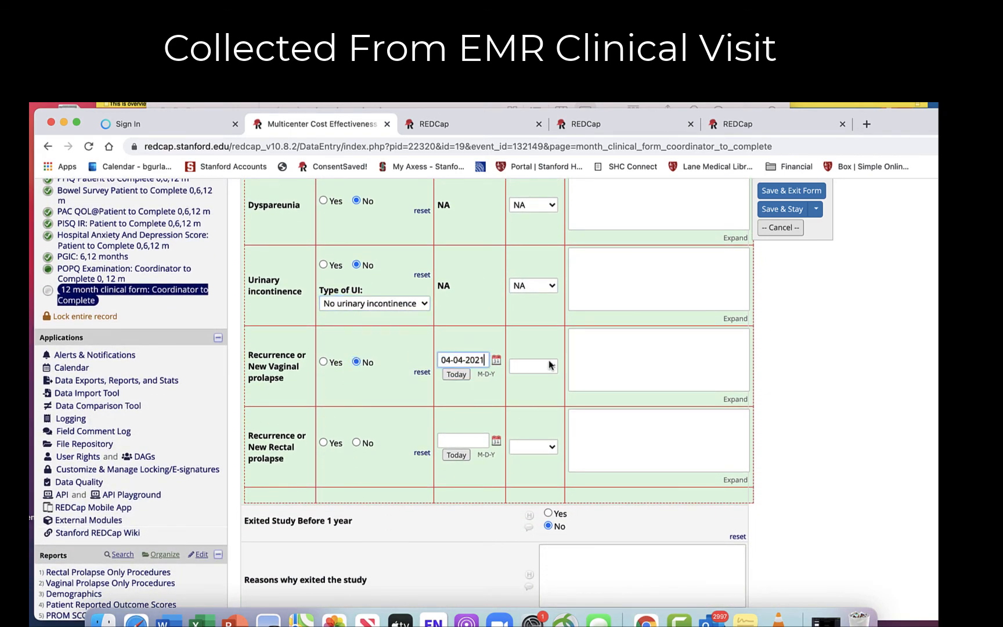
click(550, 366)
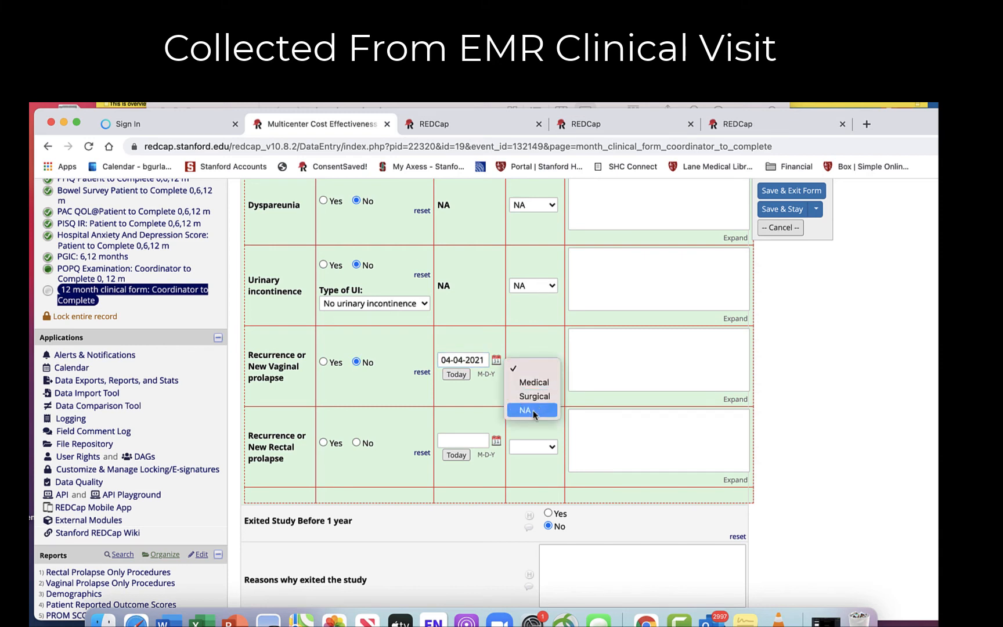
click(533, 412)
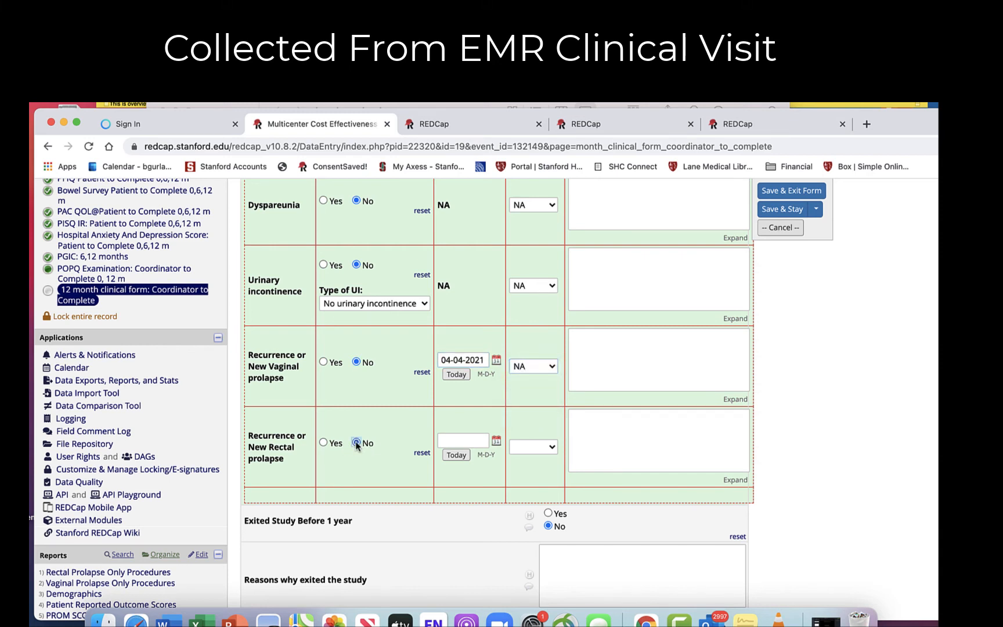
- Set Recurrence or New Rectal prolapse to No, with today's date 04-04-2021 and intervention type NA
scroll(367, 441, down, 1)
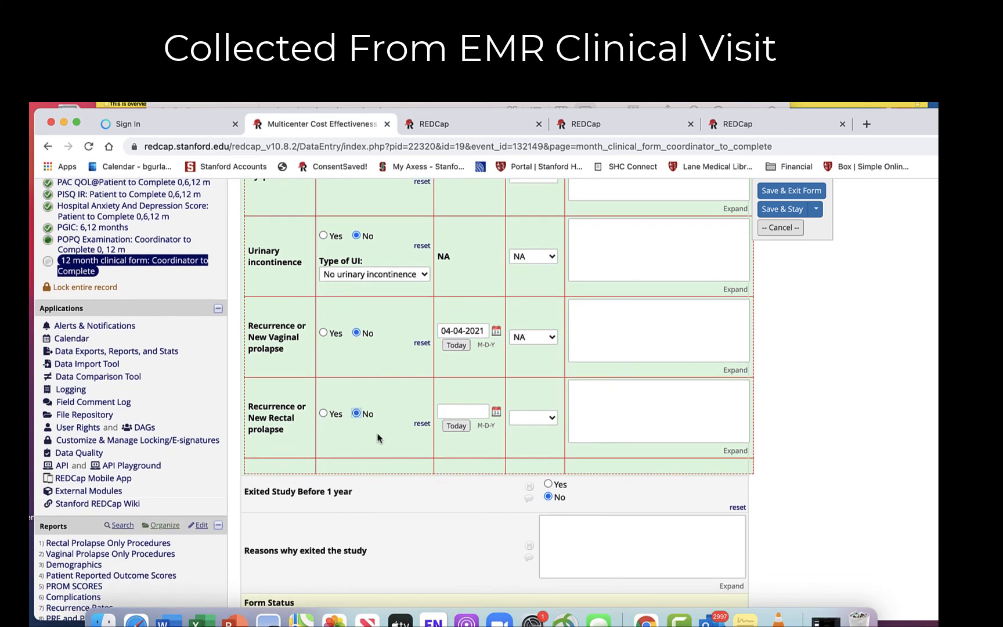
click(457, 426)
click(552, 417)
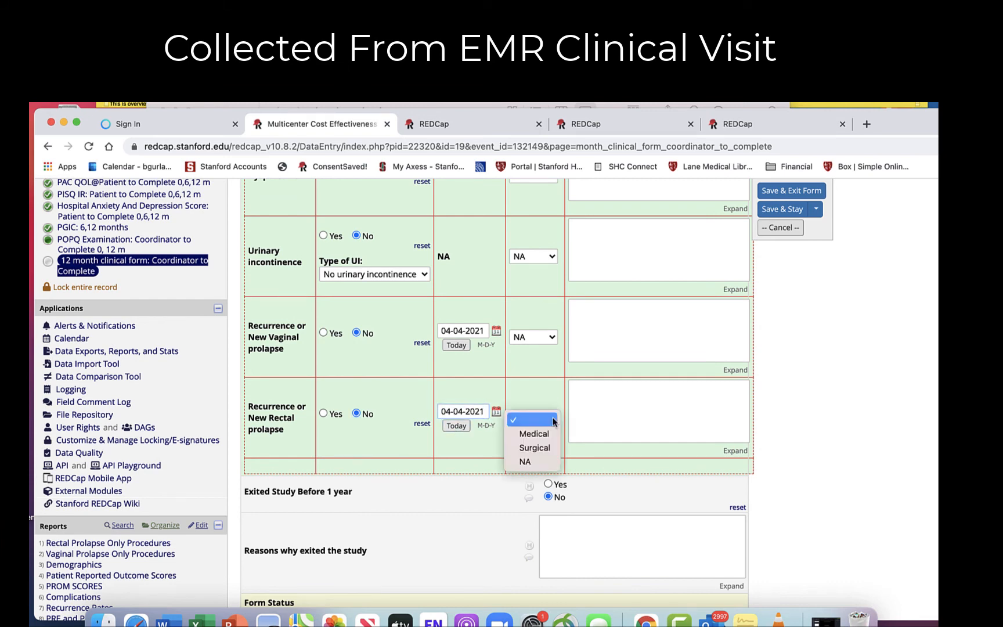
click(536, 459)
- Check the outcome entries, leave the study exit reason blank, and save and exit the 12 month clinical form as Complete
scroll(486, 272, up, 5)
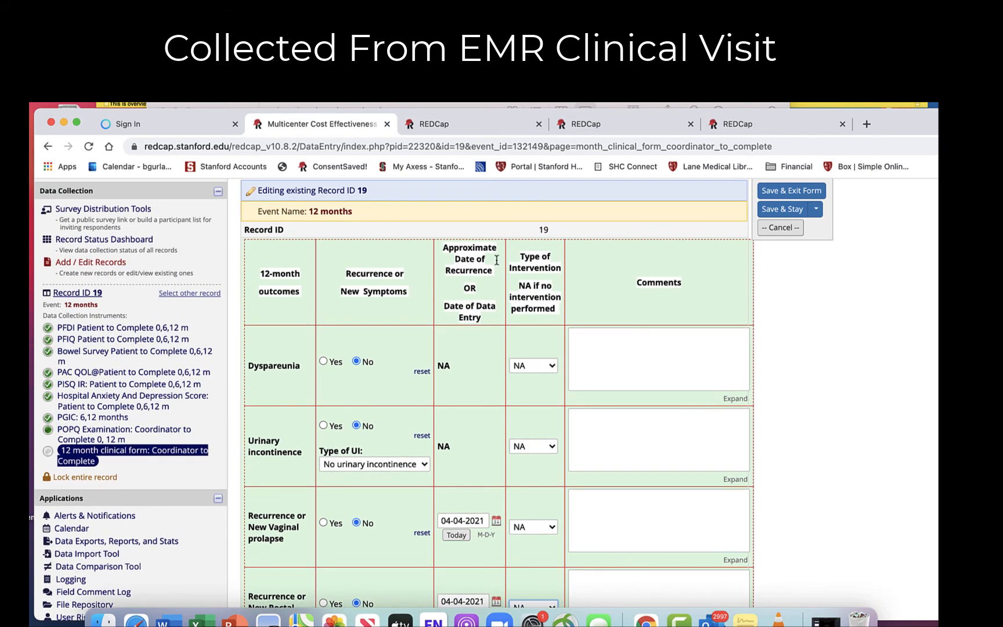
scroll(488, 327, down, 5)
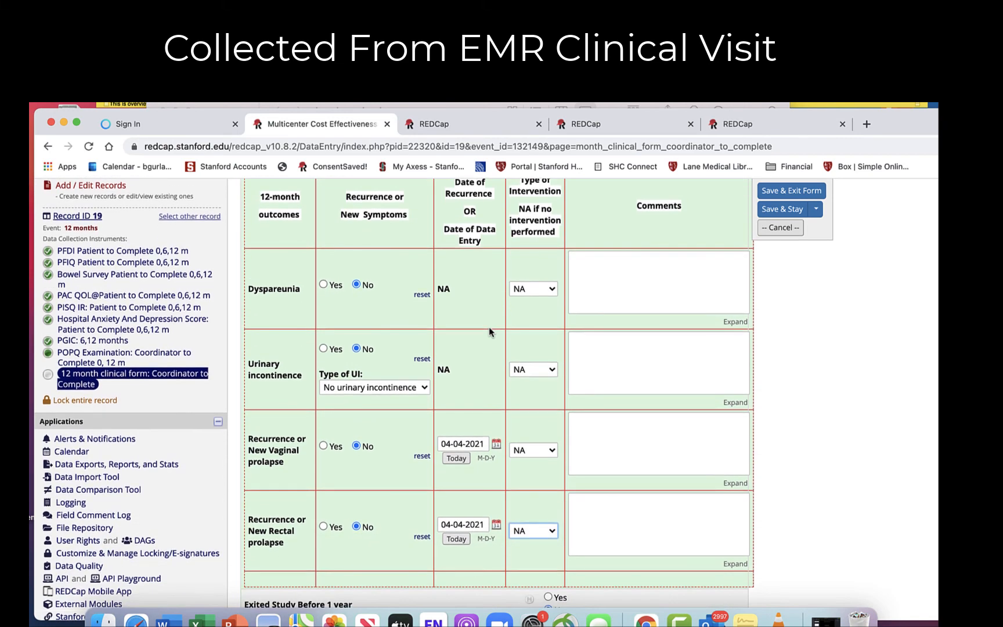
scroll(488, 327, down, 3)
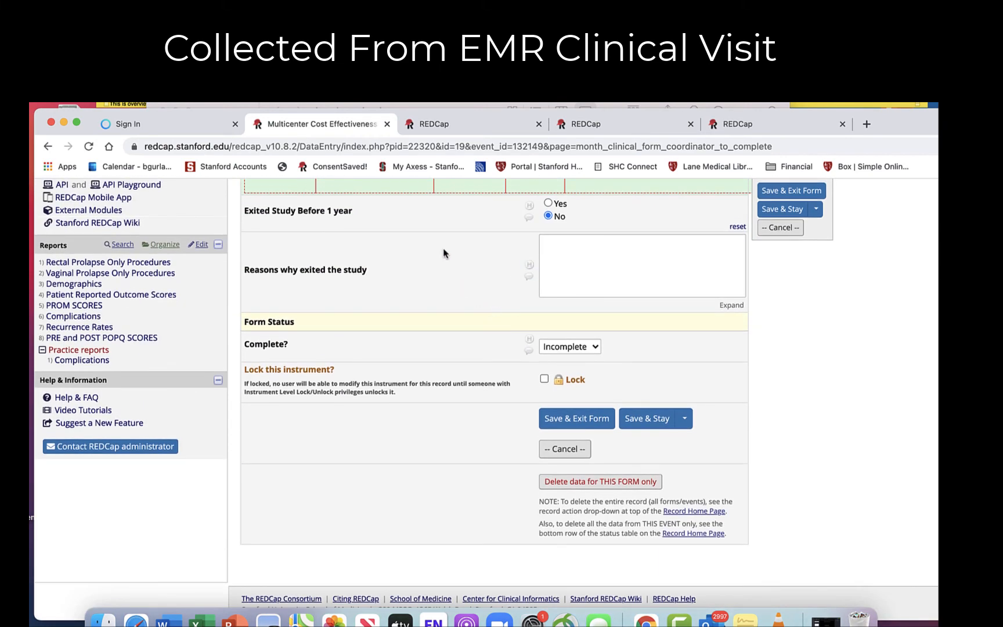
click(596, 272)
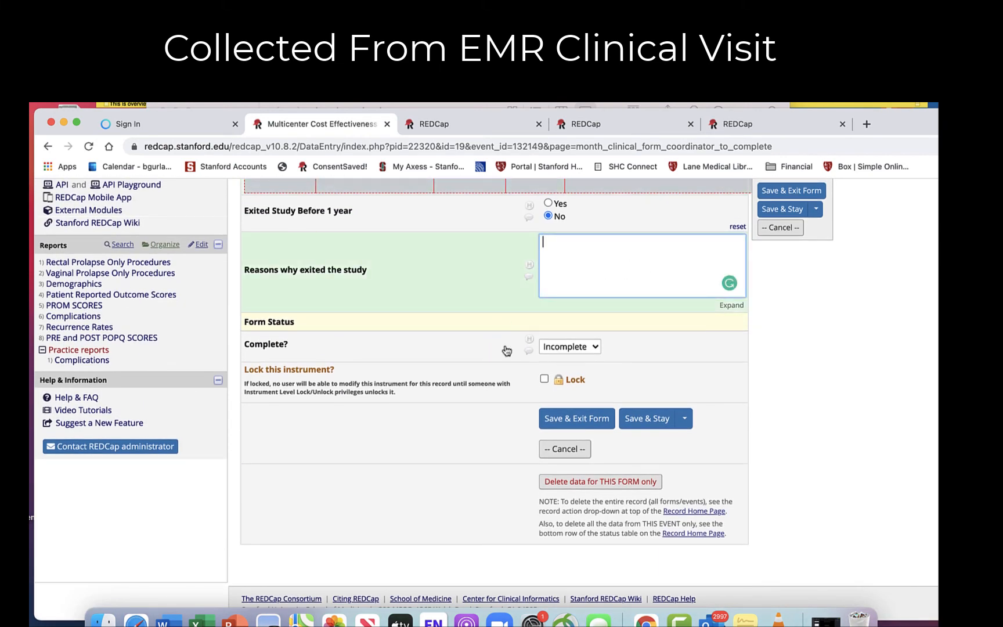
click(569, 346)
click(560, 376)
click(555, 423)
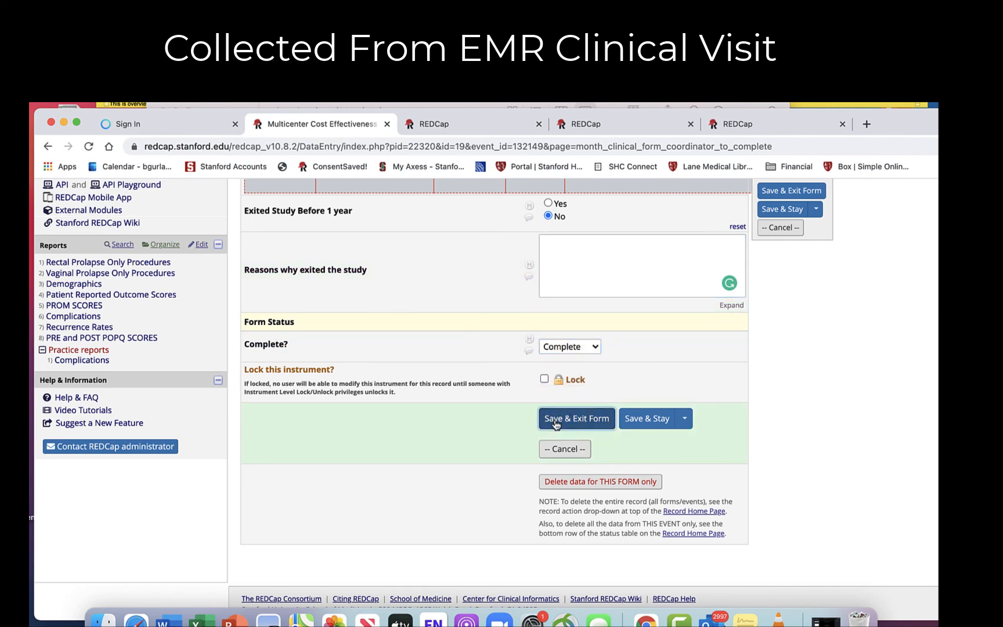
scroll(554, 424, down, 5)
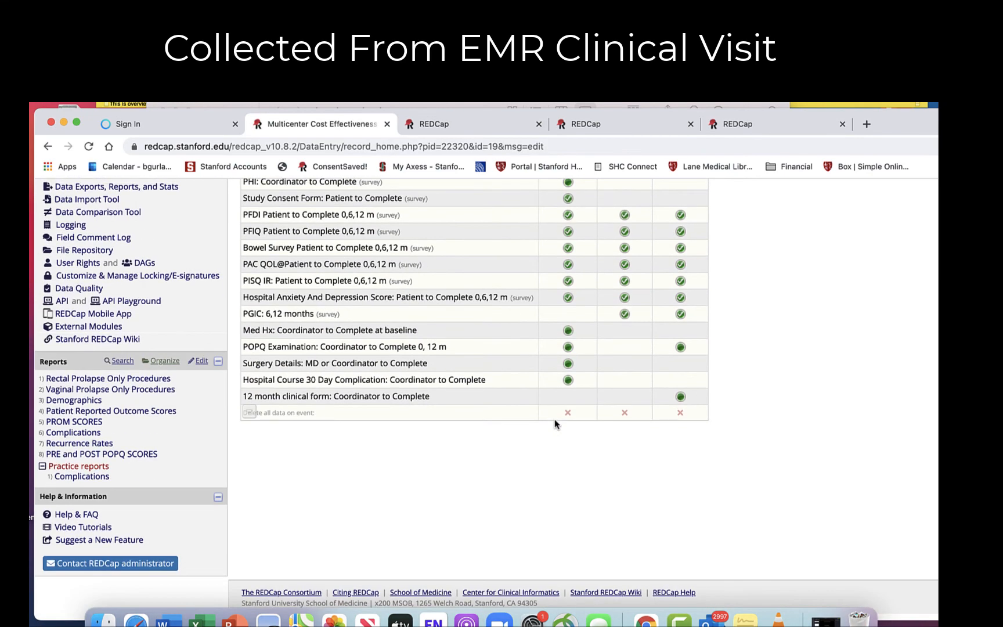
scroll(556, 424, up, 1)
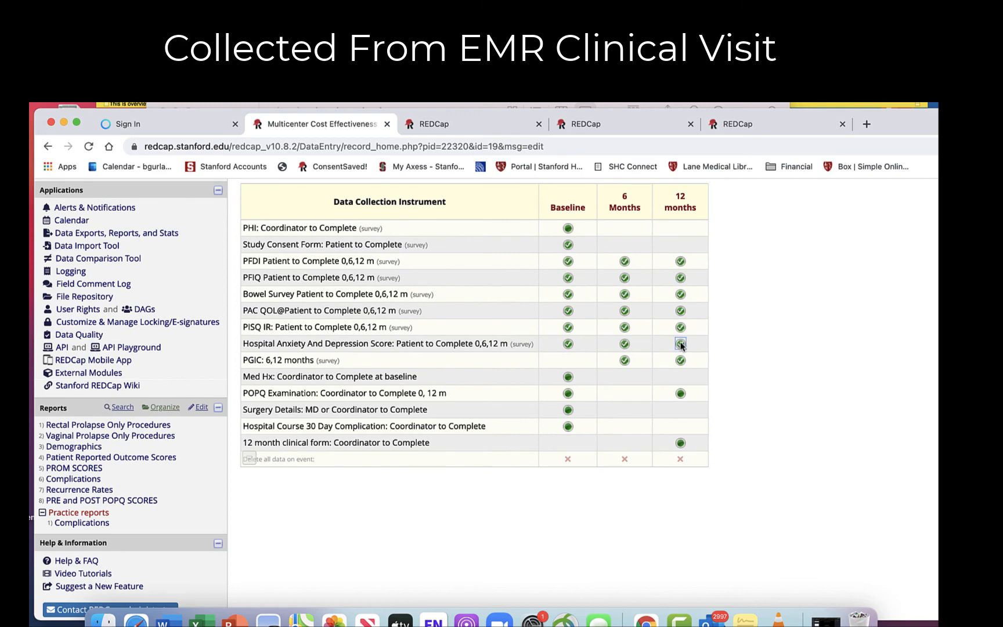
scroll(761, 413, up, 3)
scroll(761, 415, down, 5)
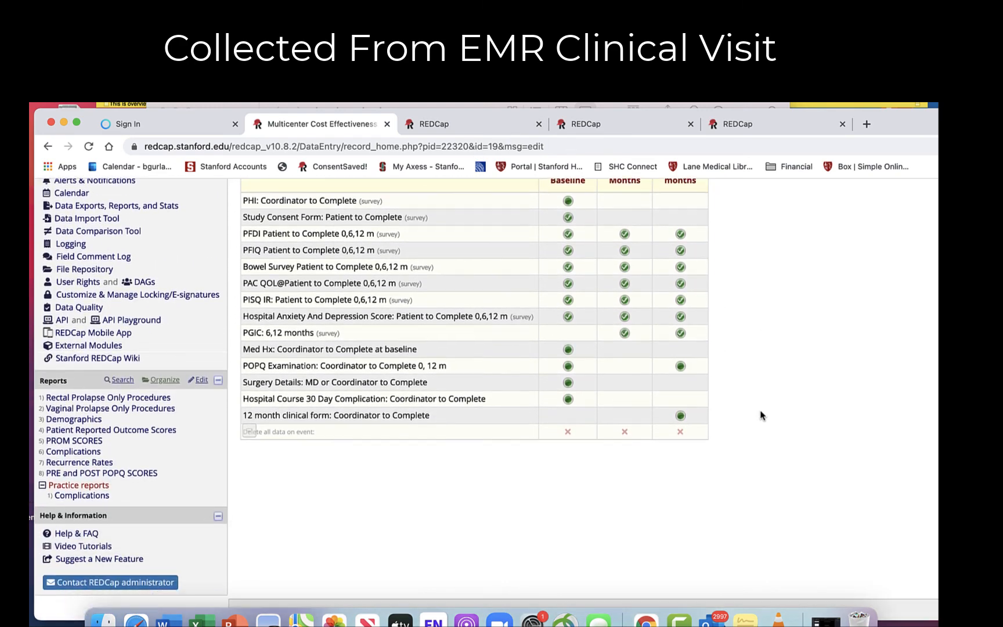